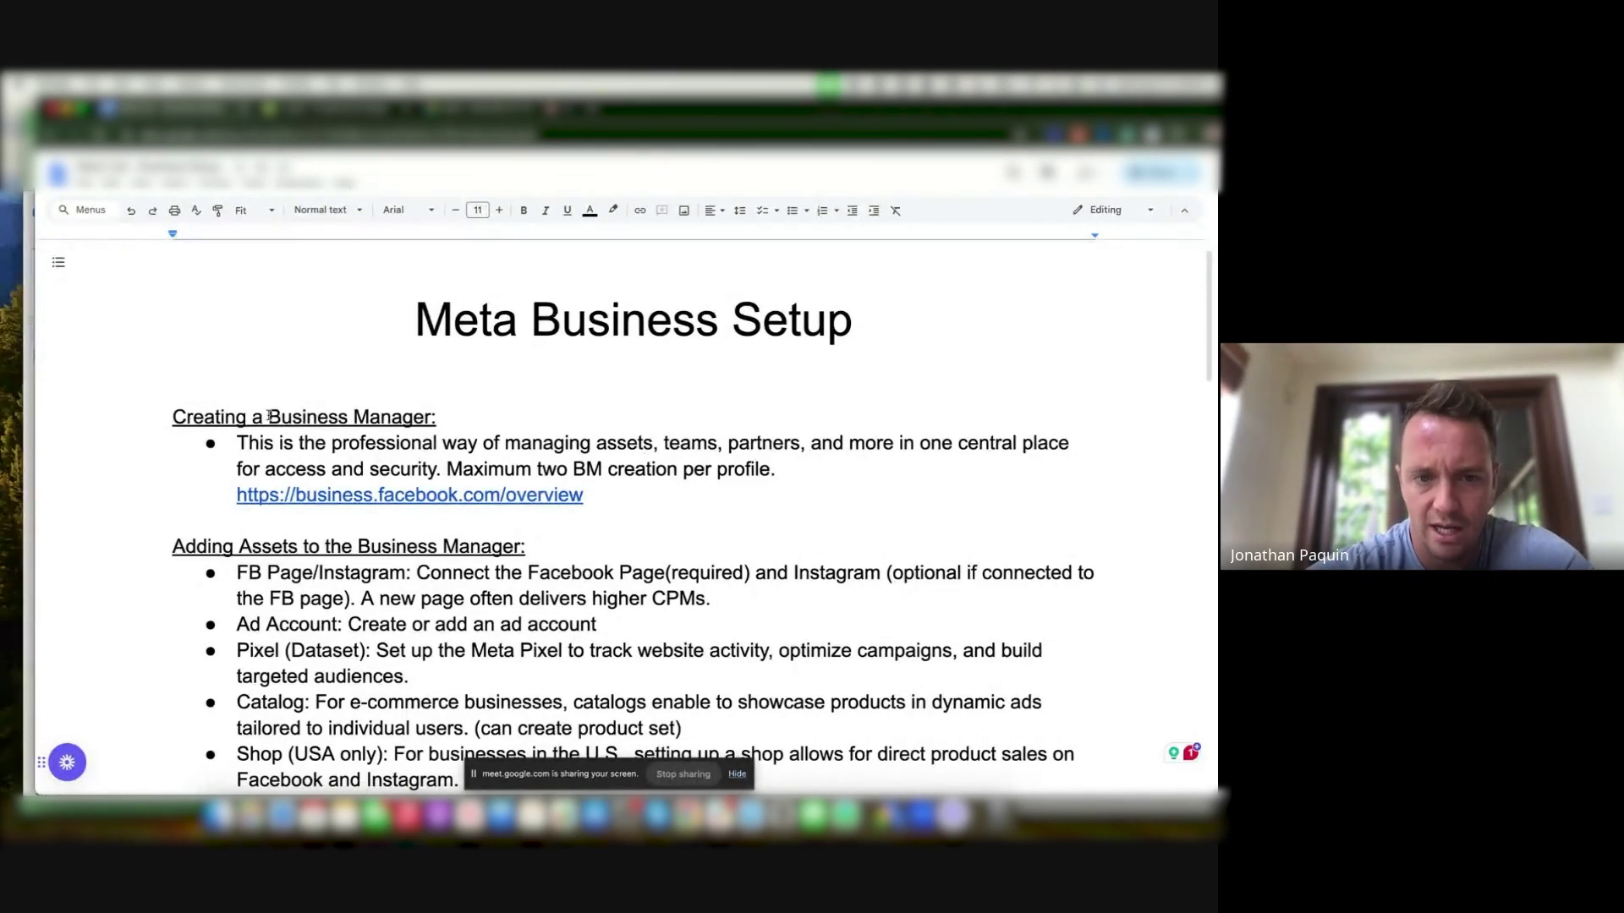
- Review the "Creating a Business Manager" section, highlighting its heading, the business.facebook.com/overview link and the "Maximum two BM" note
left_click_drag(269, 417, 439, 416)
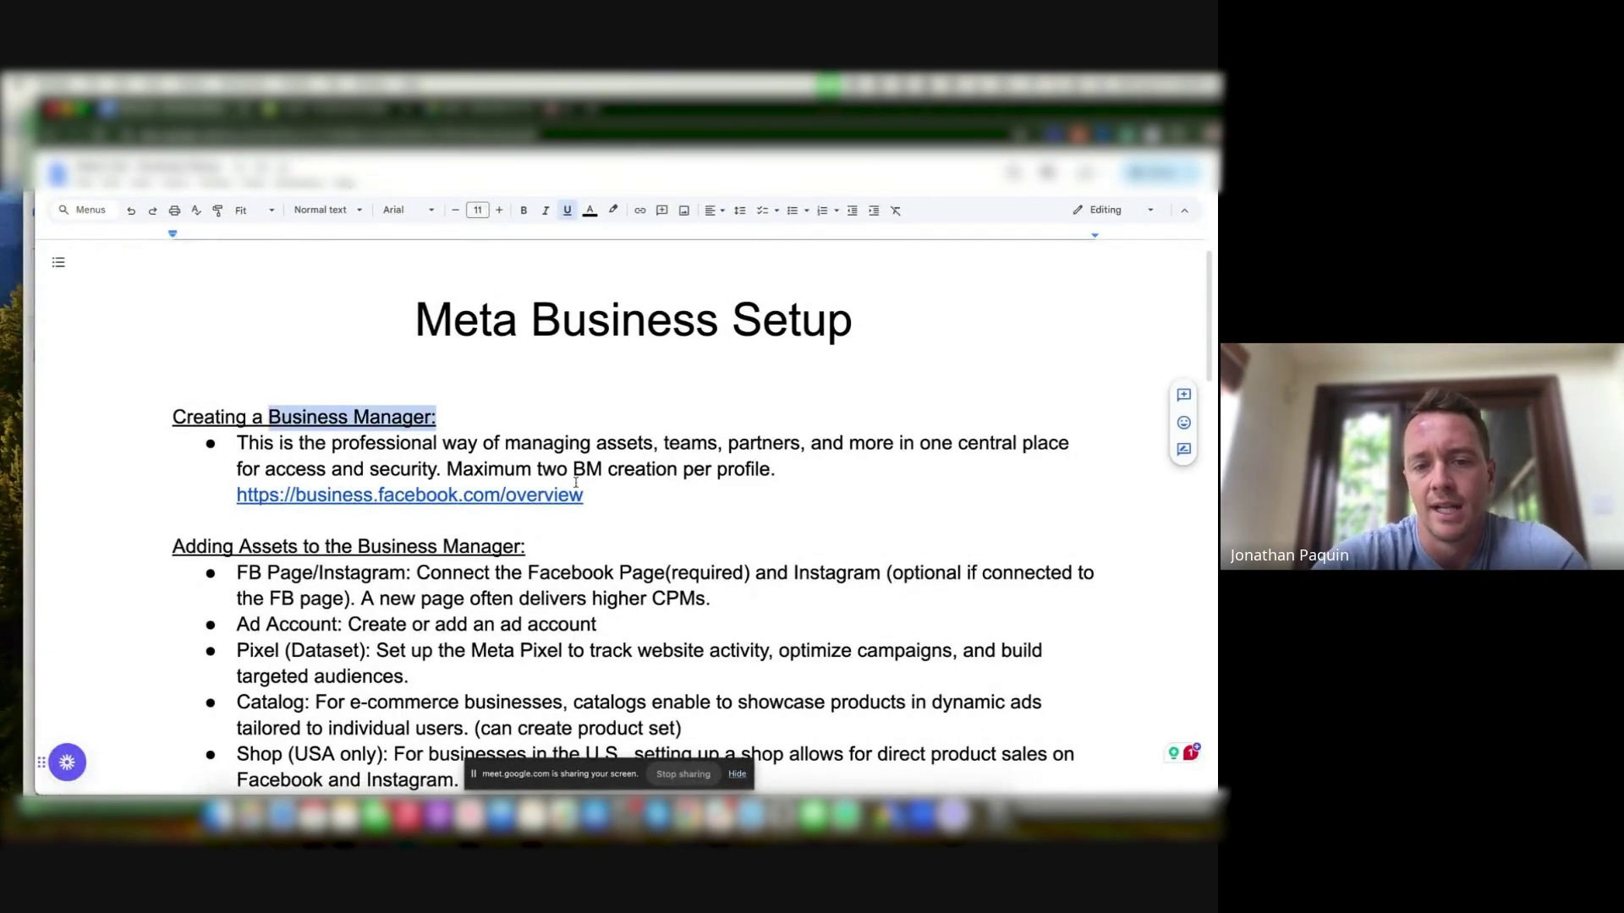
left_click_drag(583, 497, 209, 494)
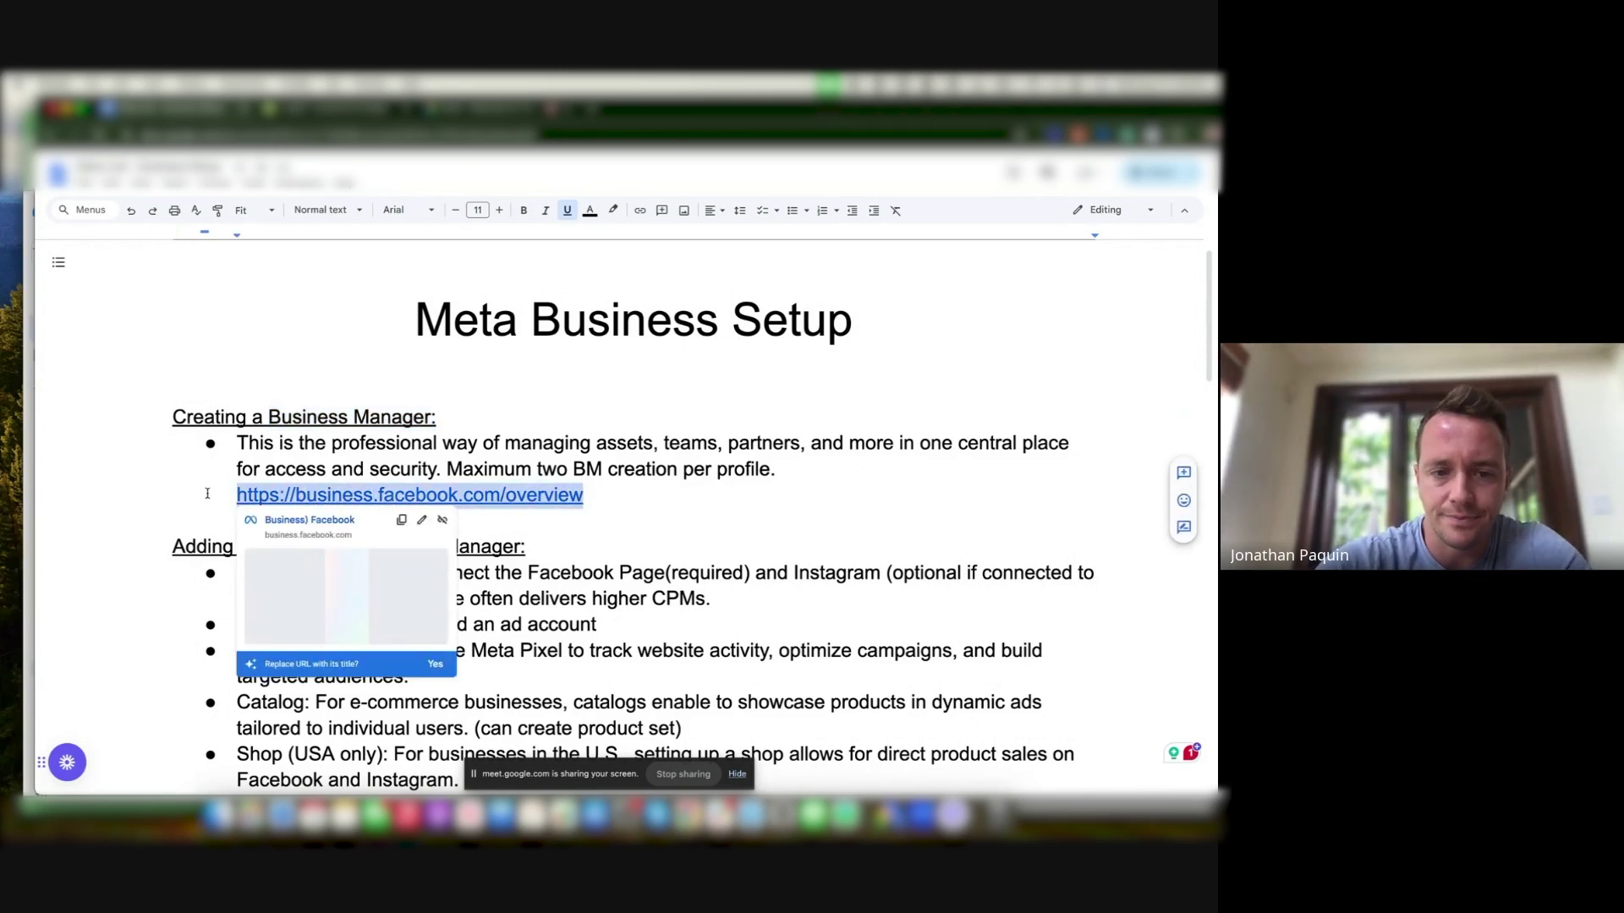
left_click(404, 495)
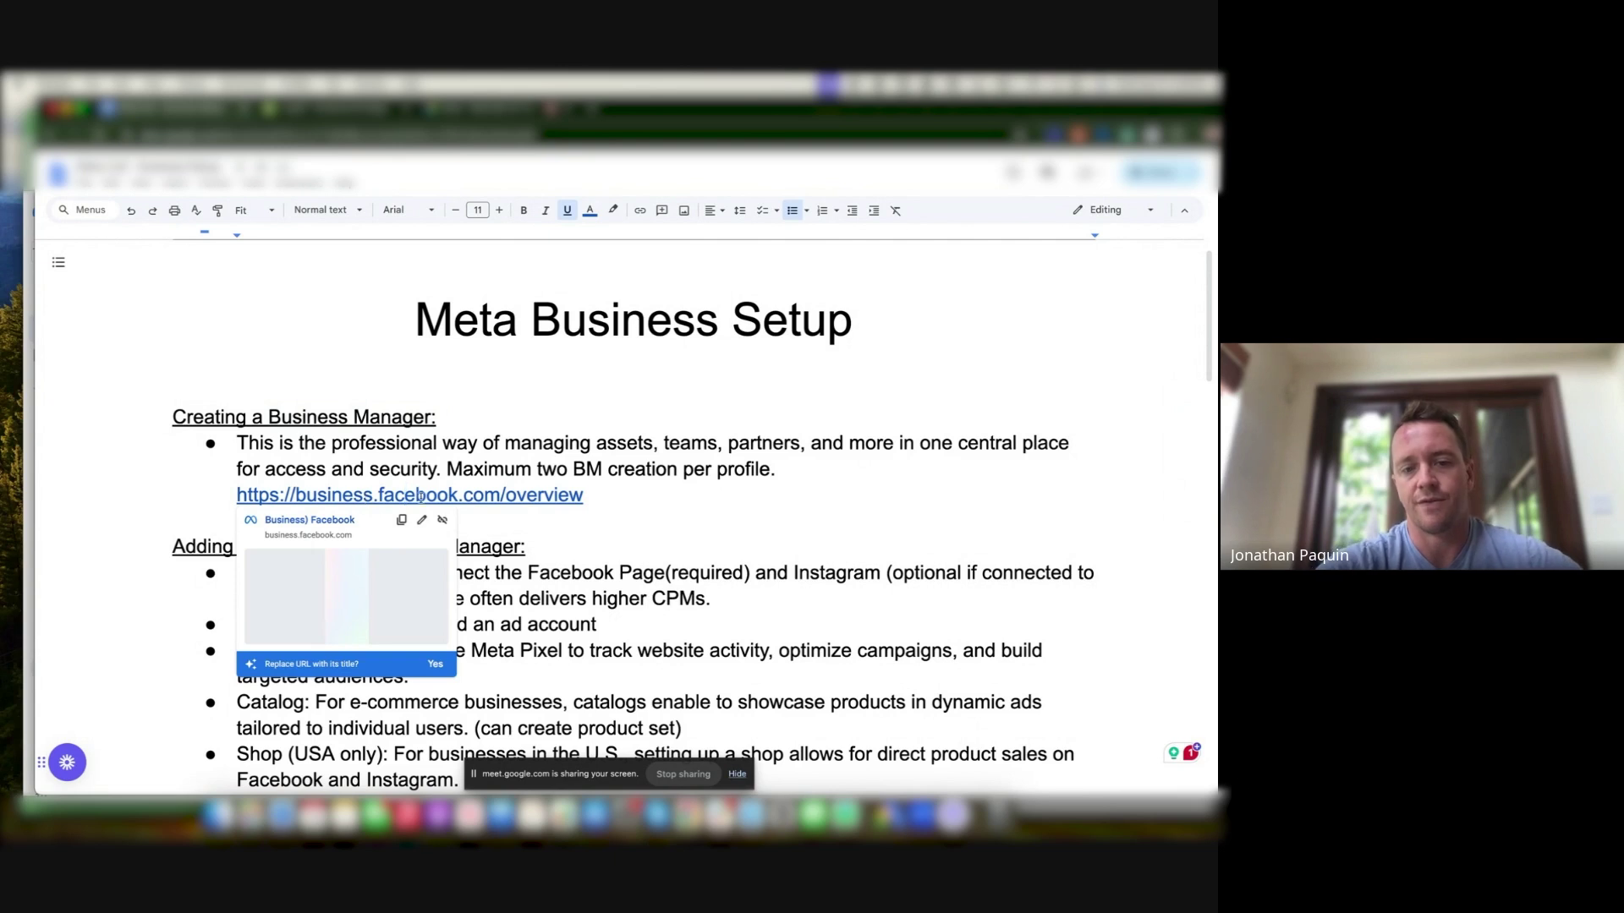
left_click(595, 495)
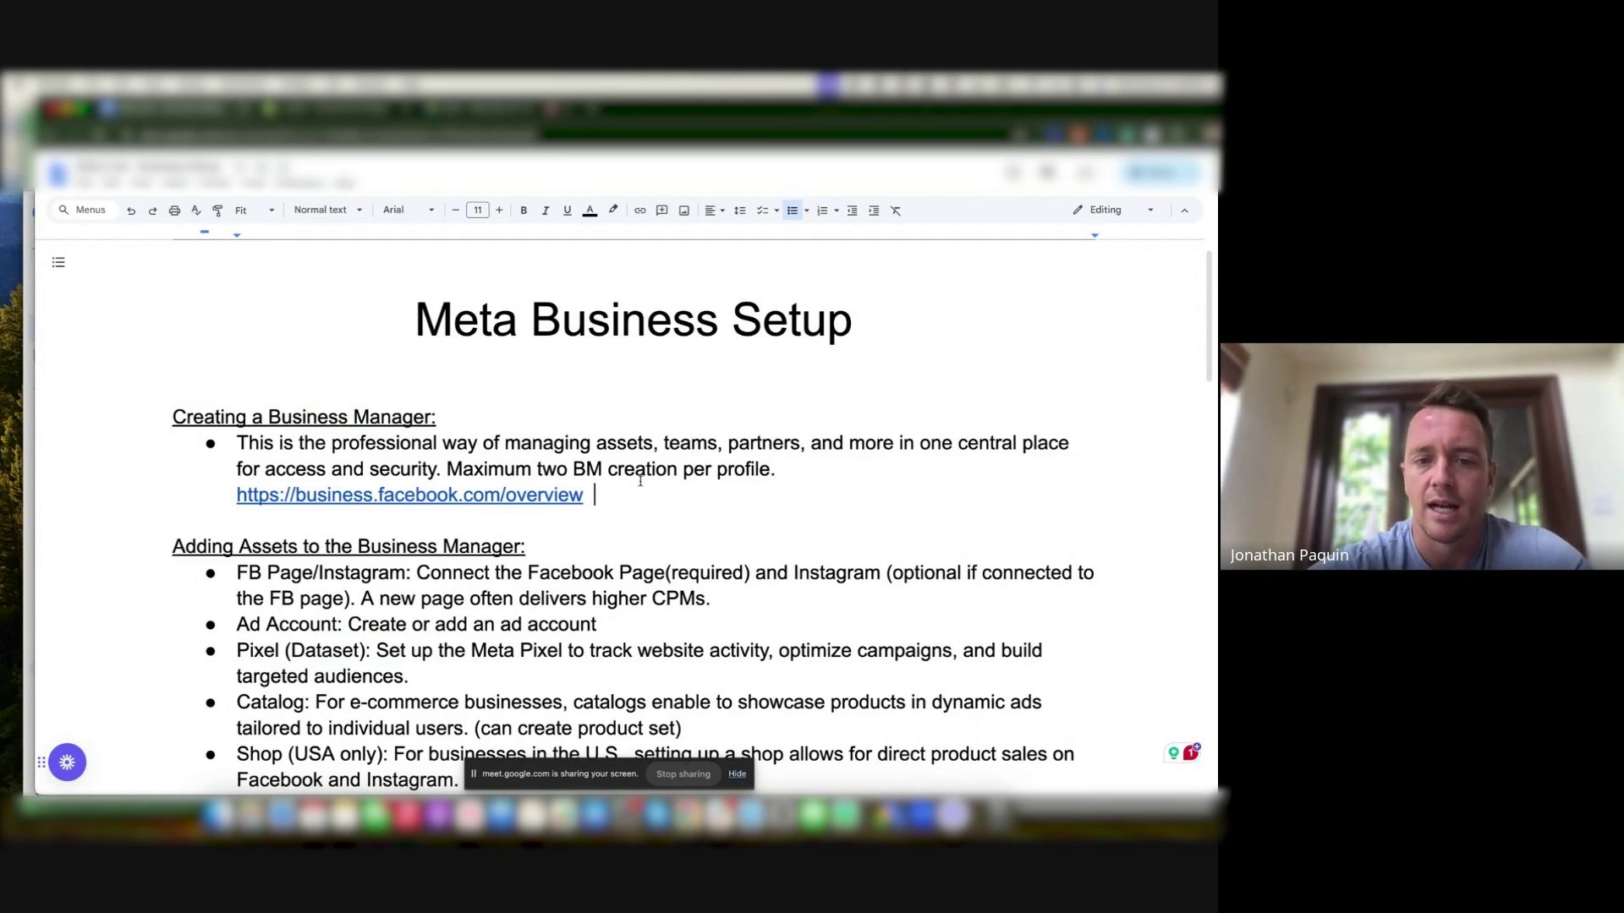
left_click_drag(446, 469, 604, 469)
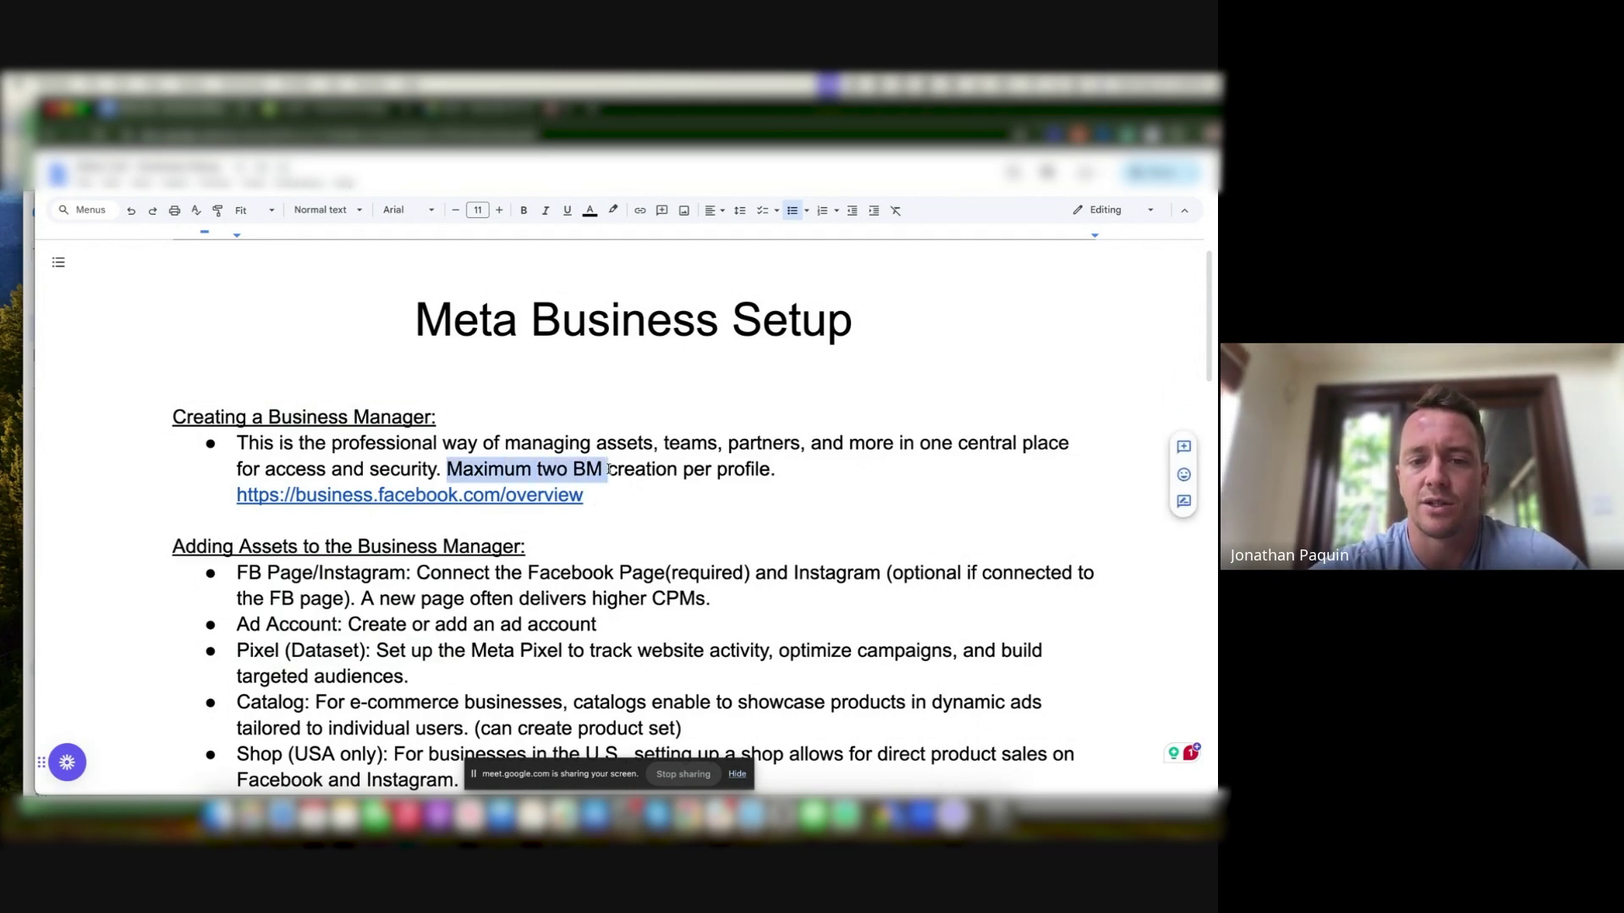
left_click(728, 469)
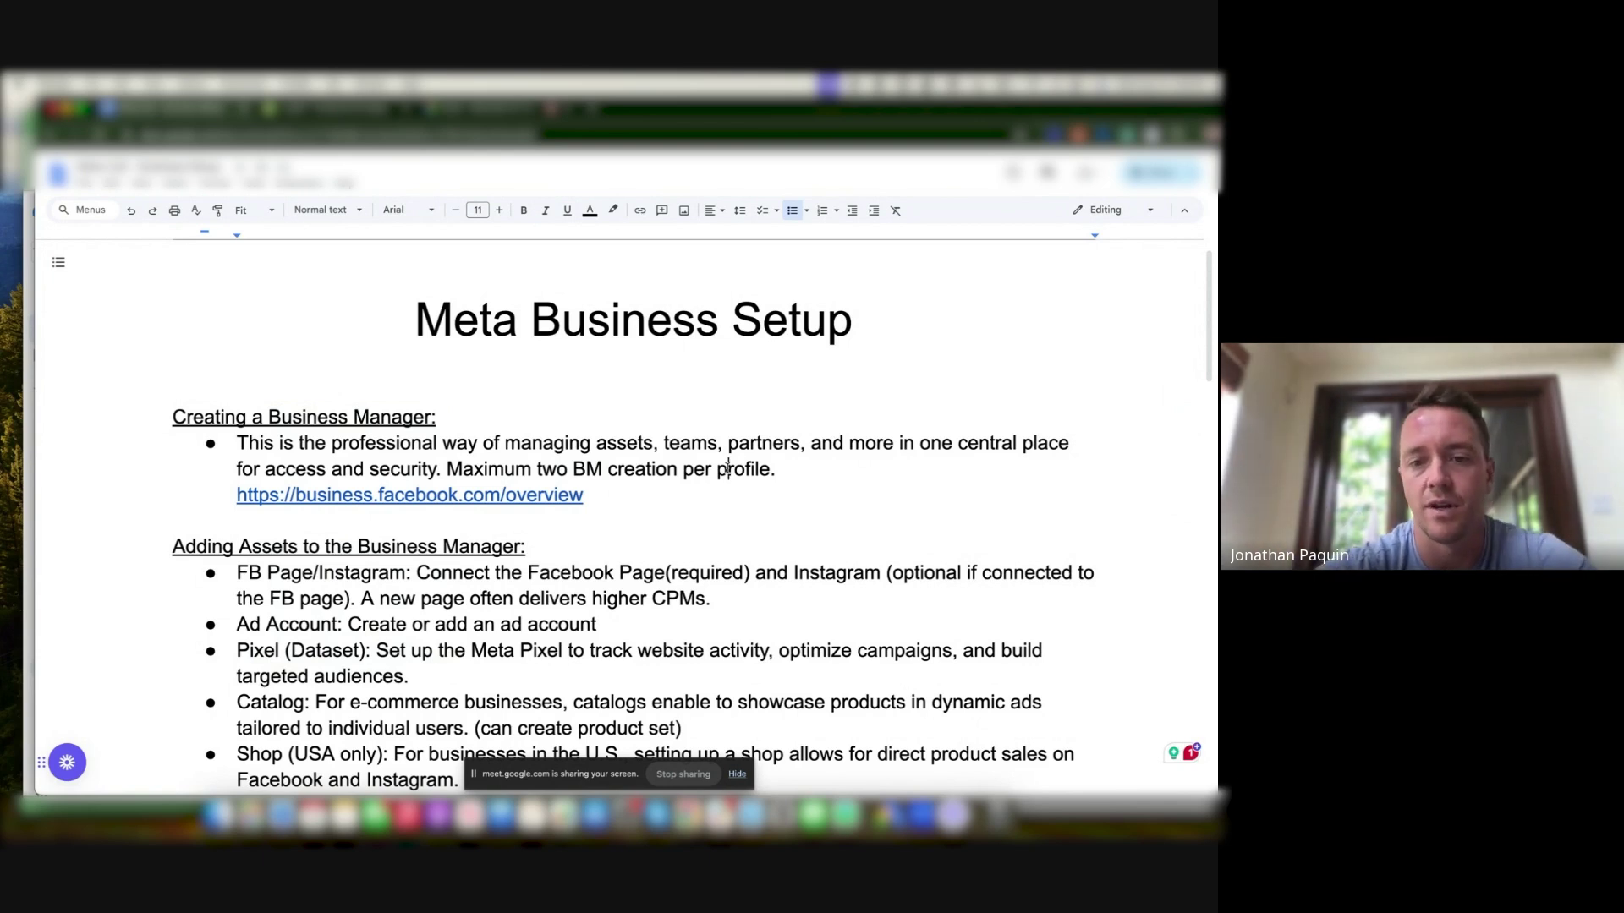
- Read on to the "Adding Assets to the Business Manager" section of the setup document
scroll(728, 468, "down", 4)
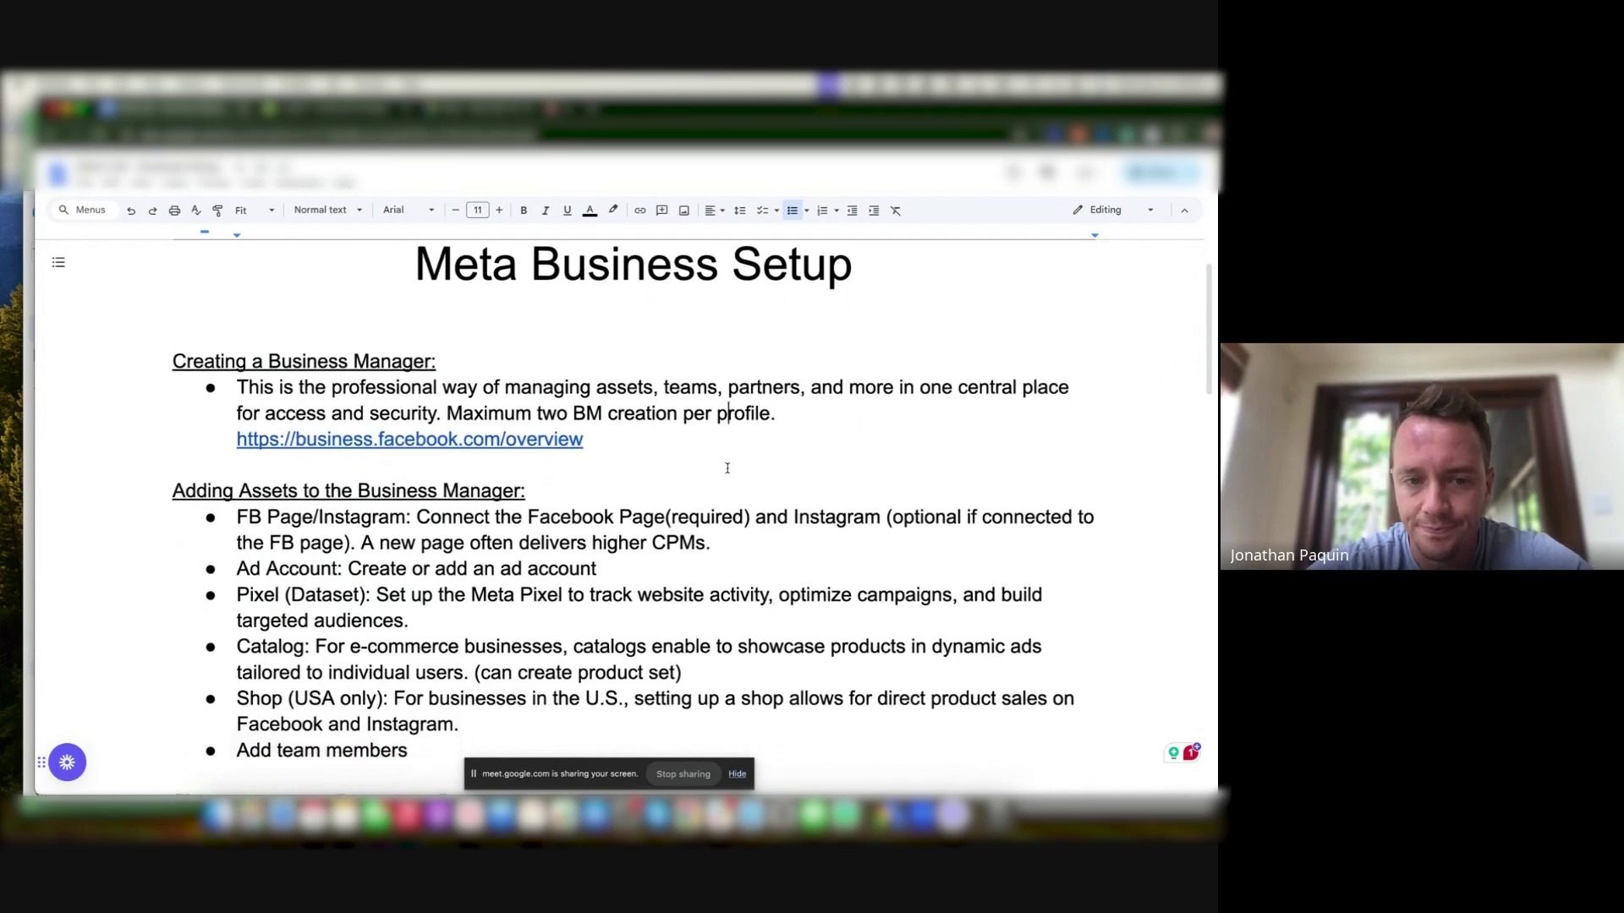
scroll(727, 467, "up", 1)
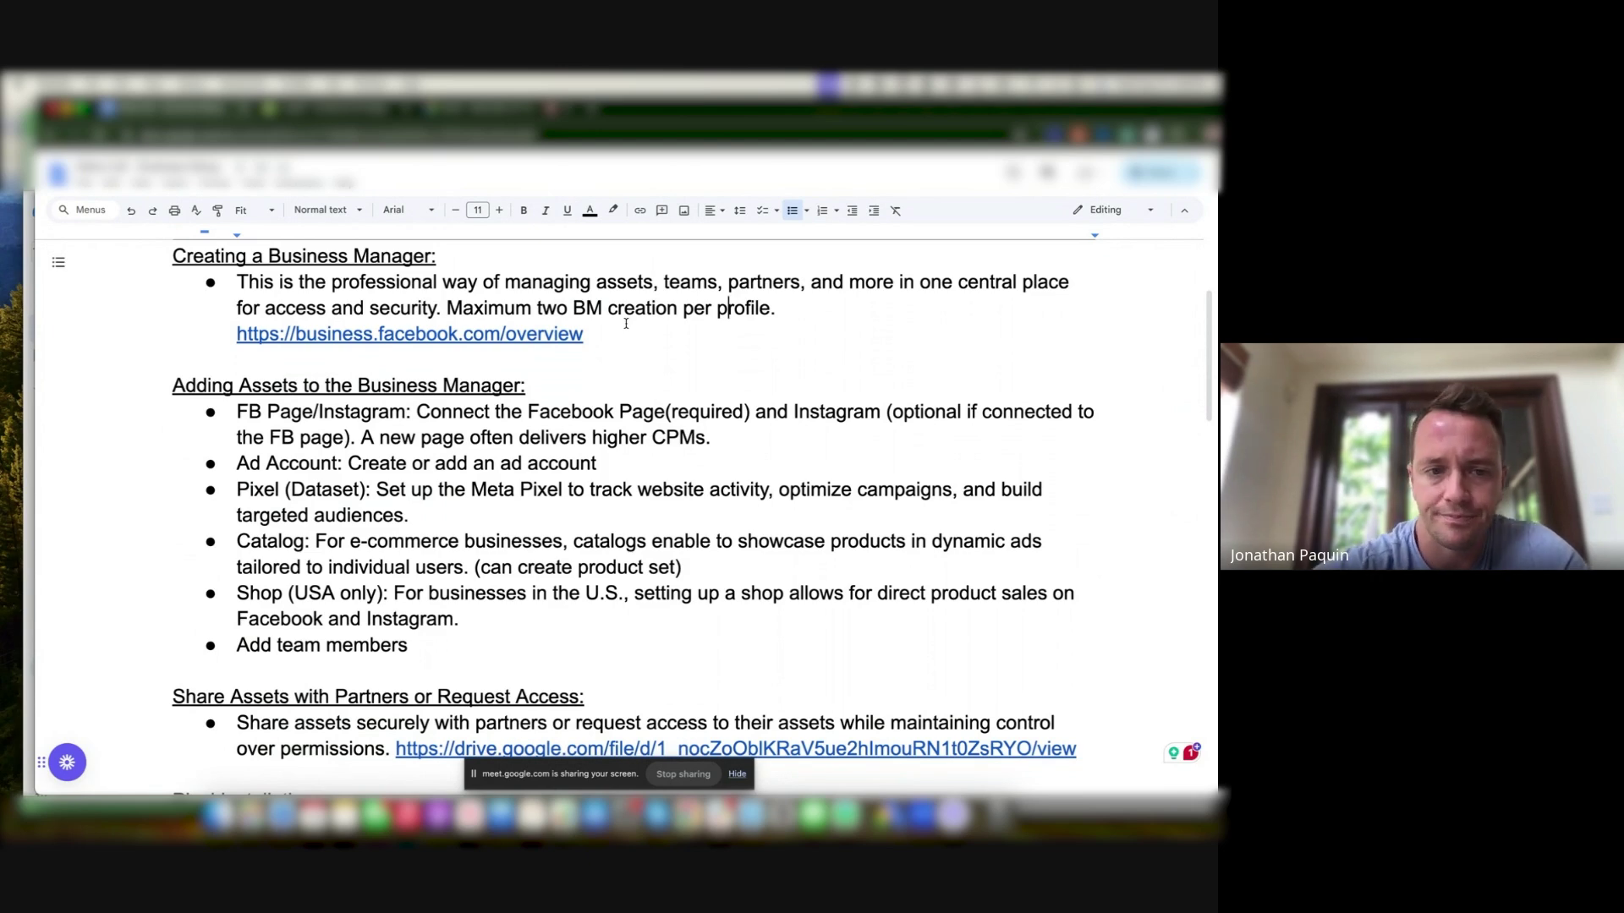
scroll(625, 323, "down", 1)
scroll(625, 323, "down", 1)
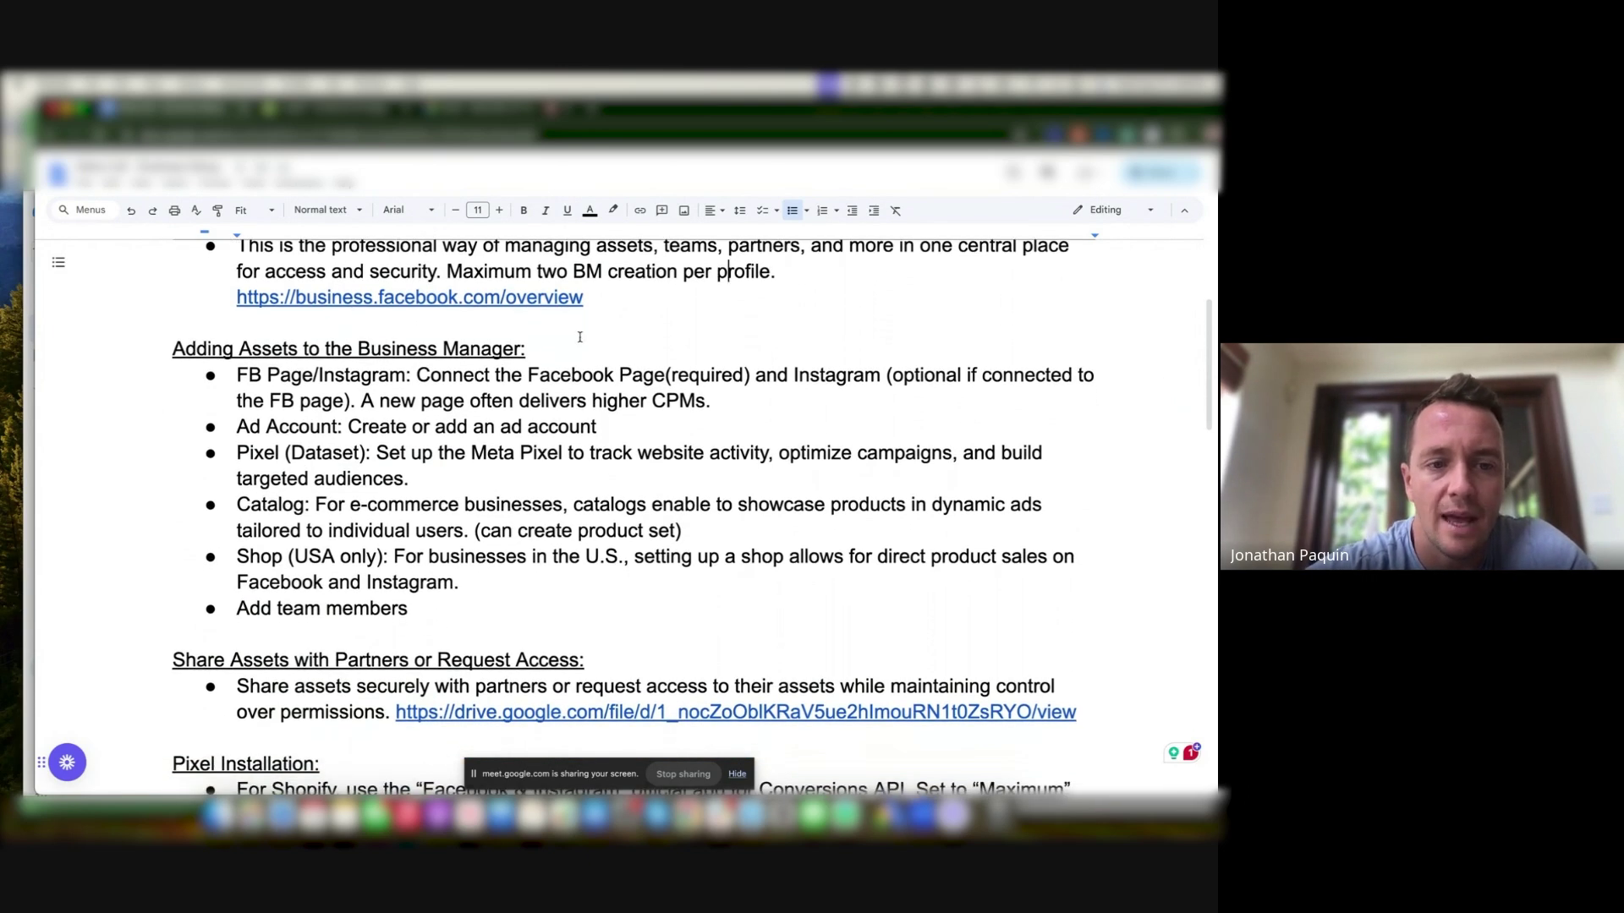
left_click(458, 350)
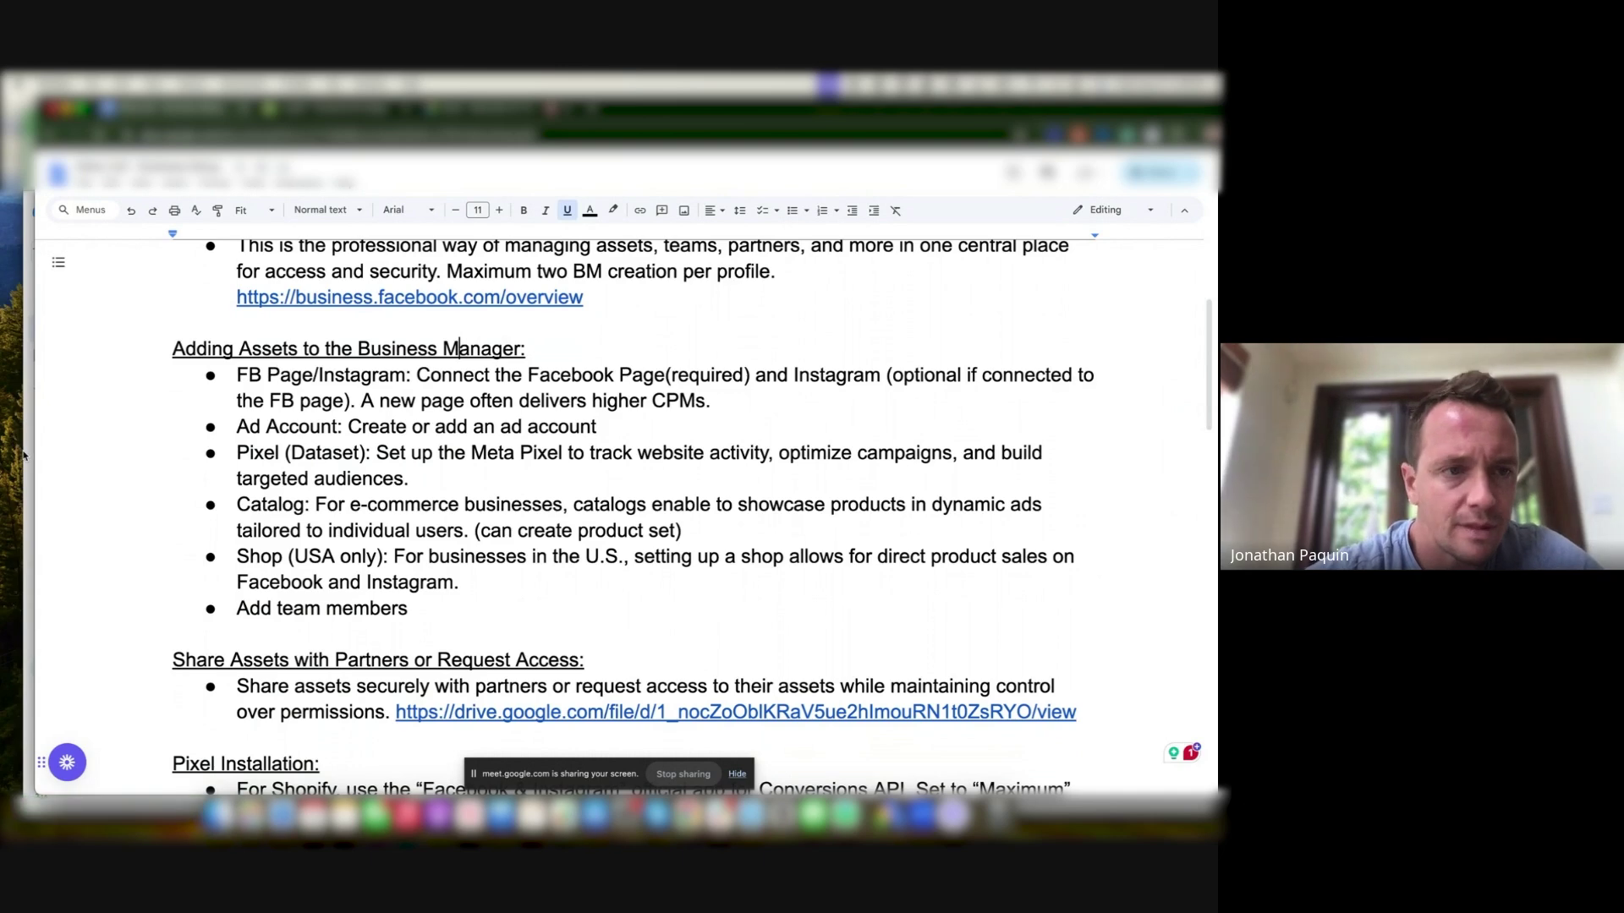
- Switch to Meta Business settings, dismiss the All tools overview and open the Pages list under Accounts
key("super+Tab")
key("super+Tab")
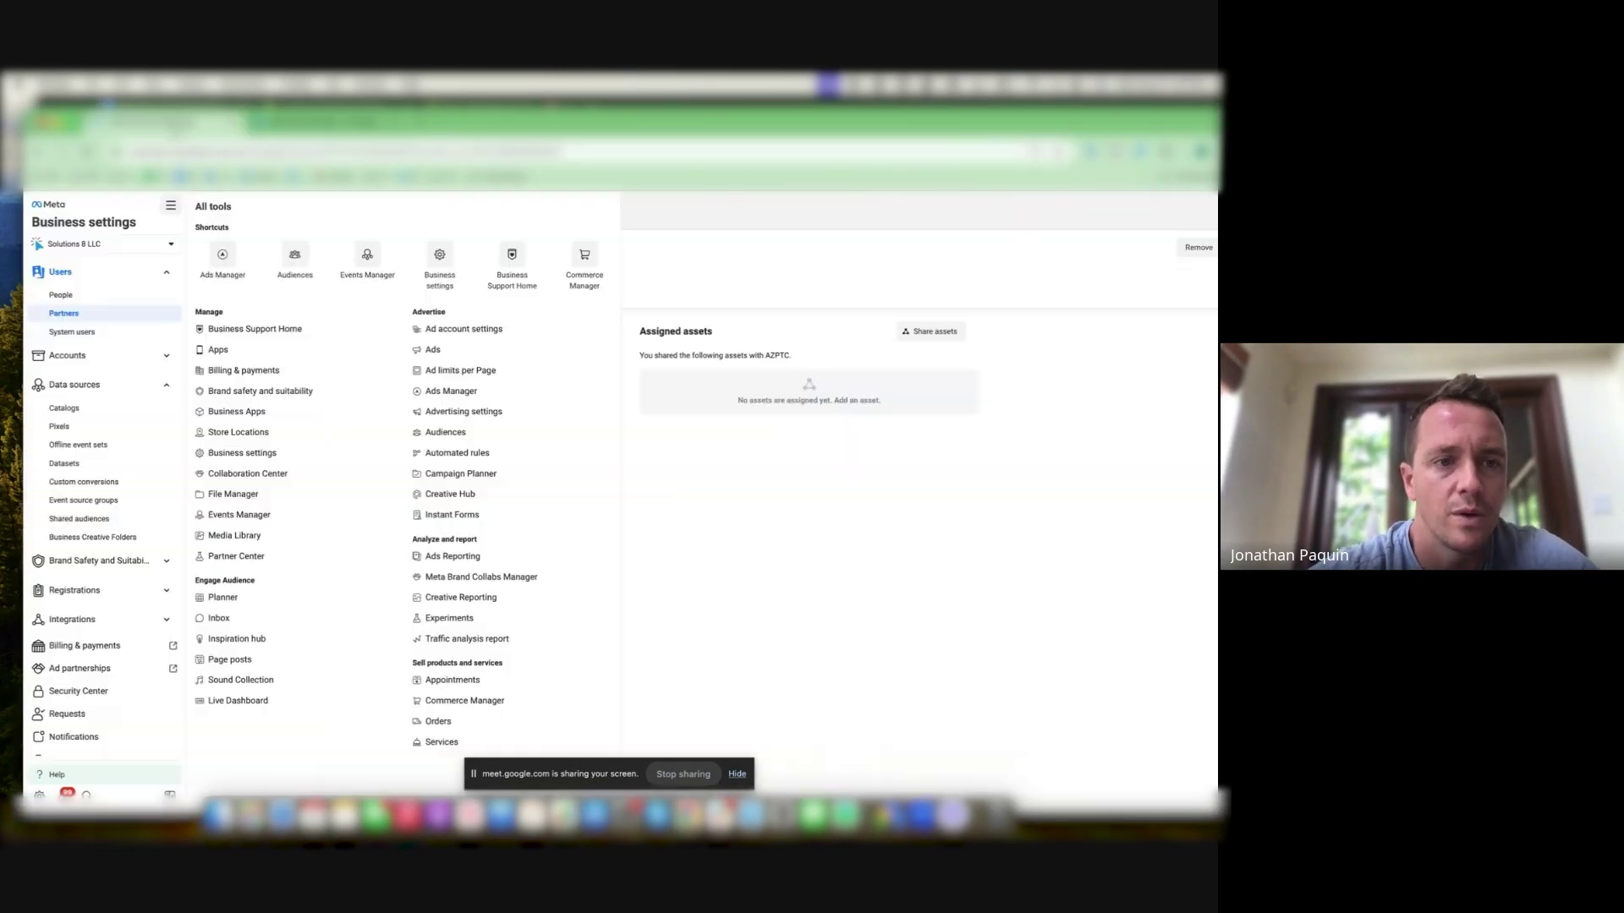
left_click(725, 517)
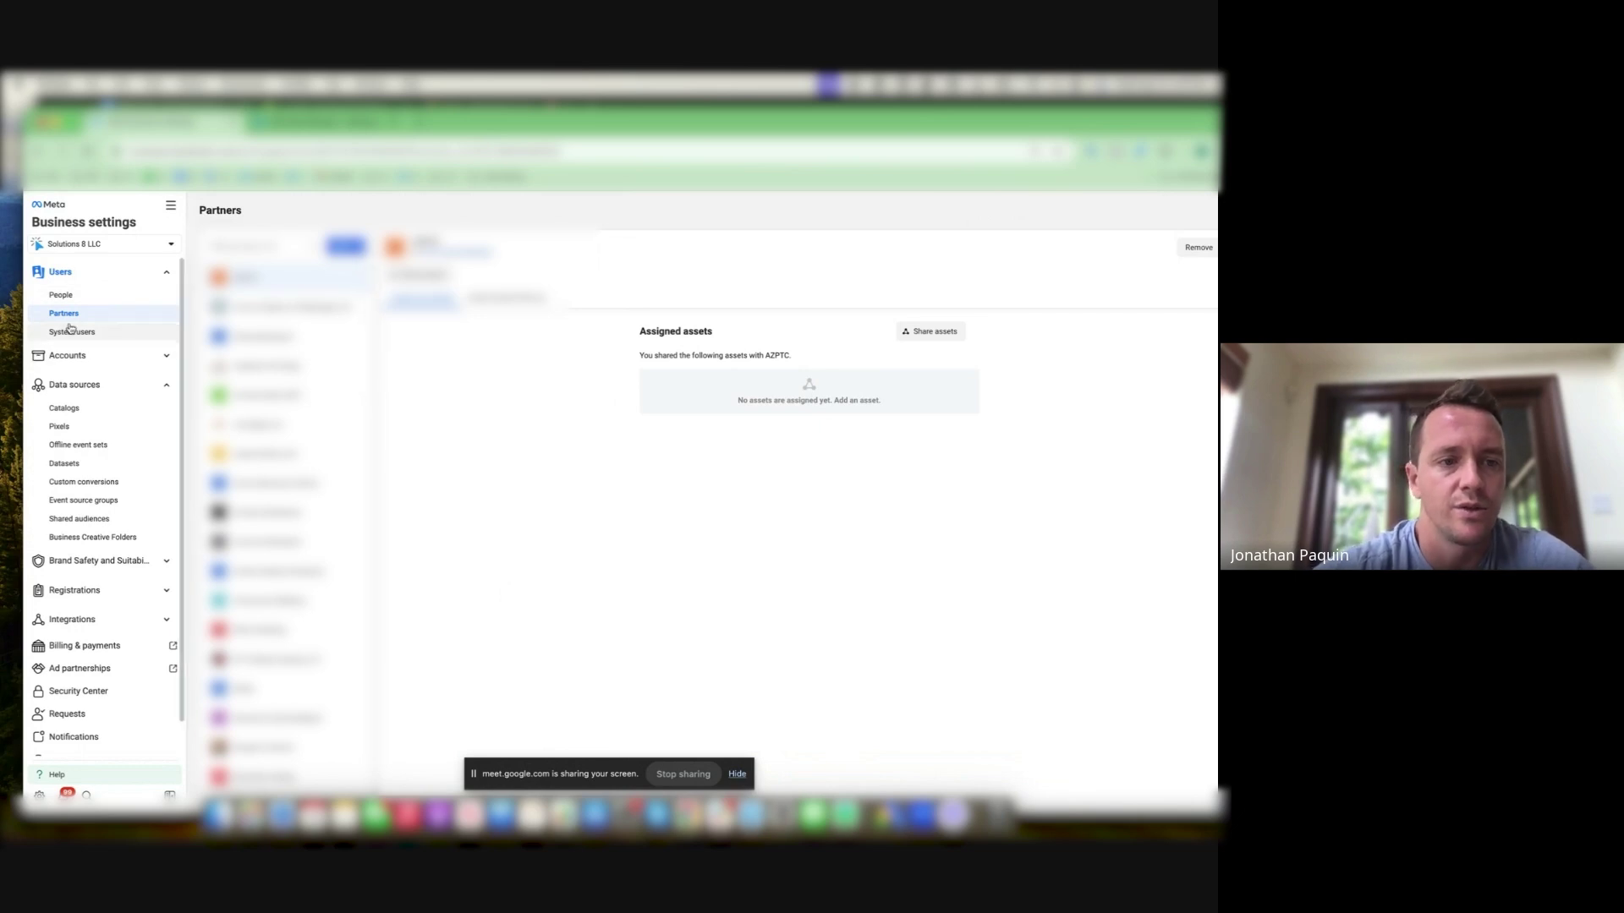
left_click(133, 357)
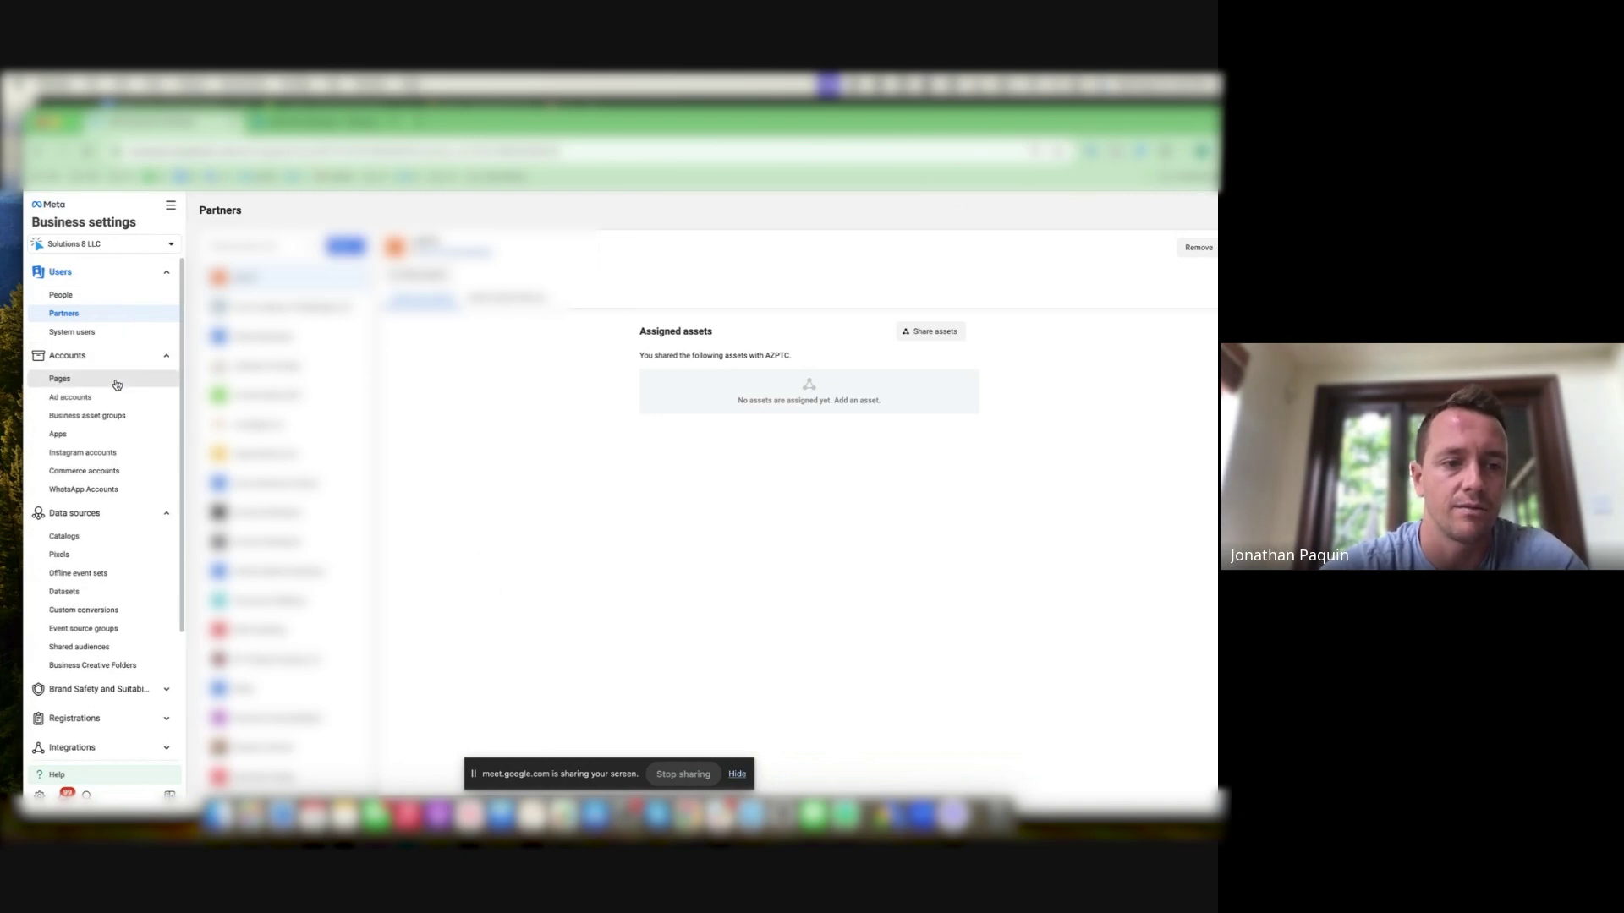
left_click(117, 383)
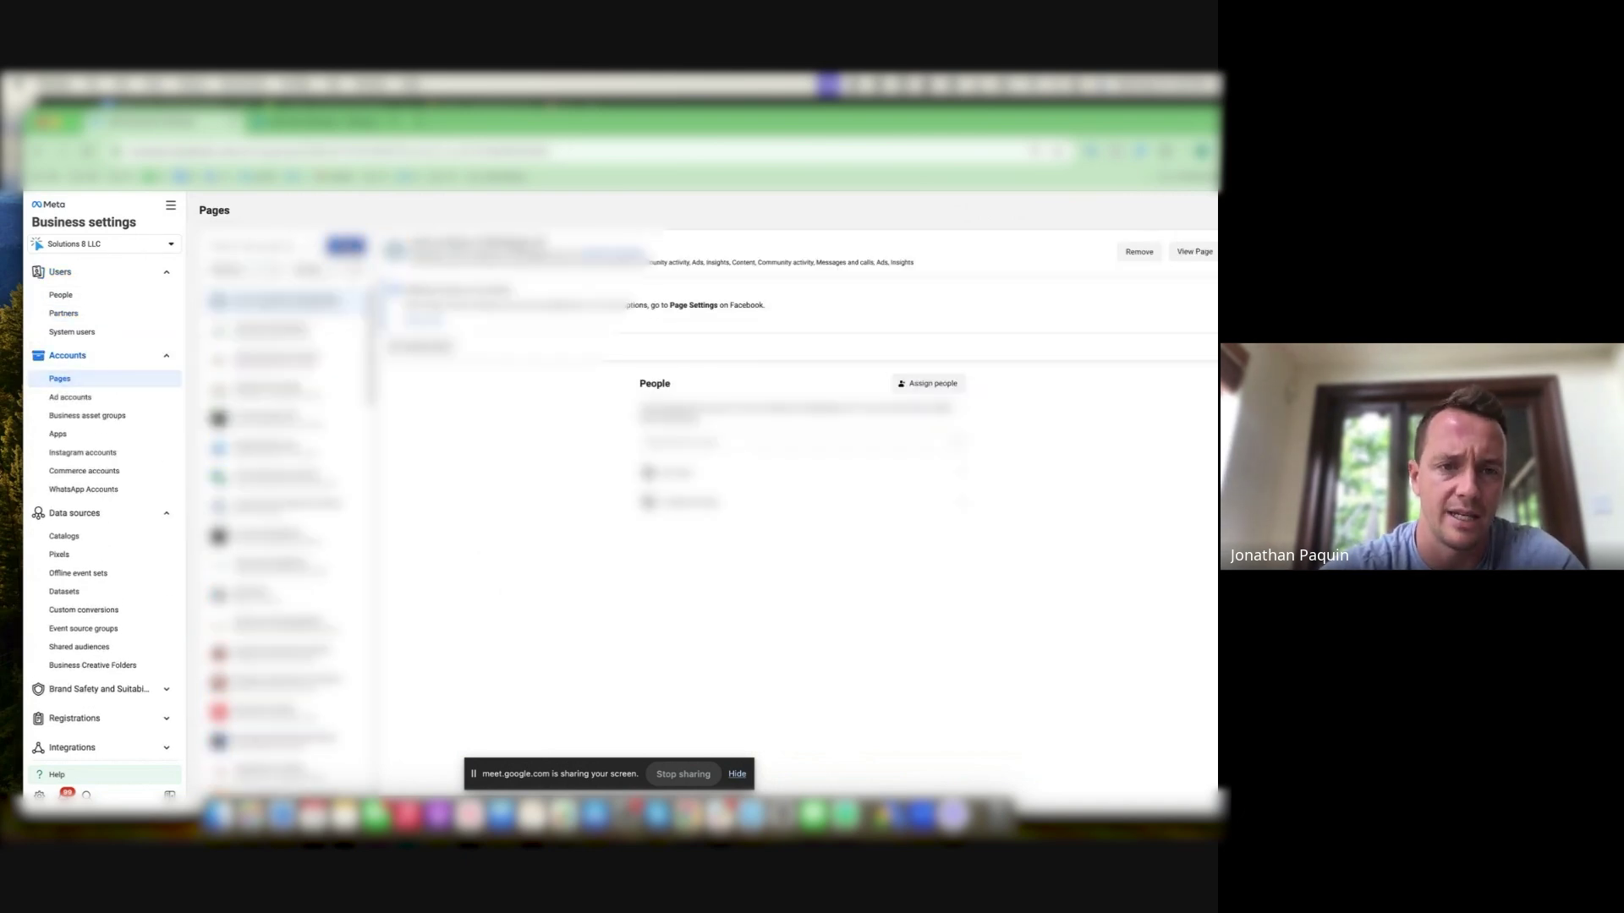
- Display the form for creating a new Facebook Page and close it without creating one
left_click(346, 246)
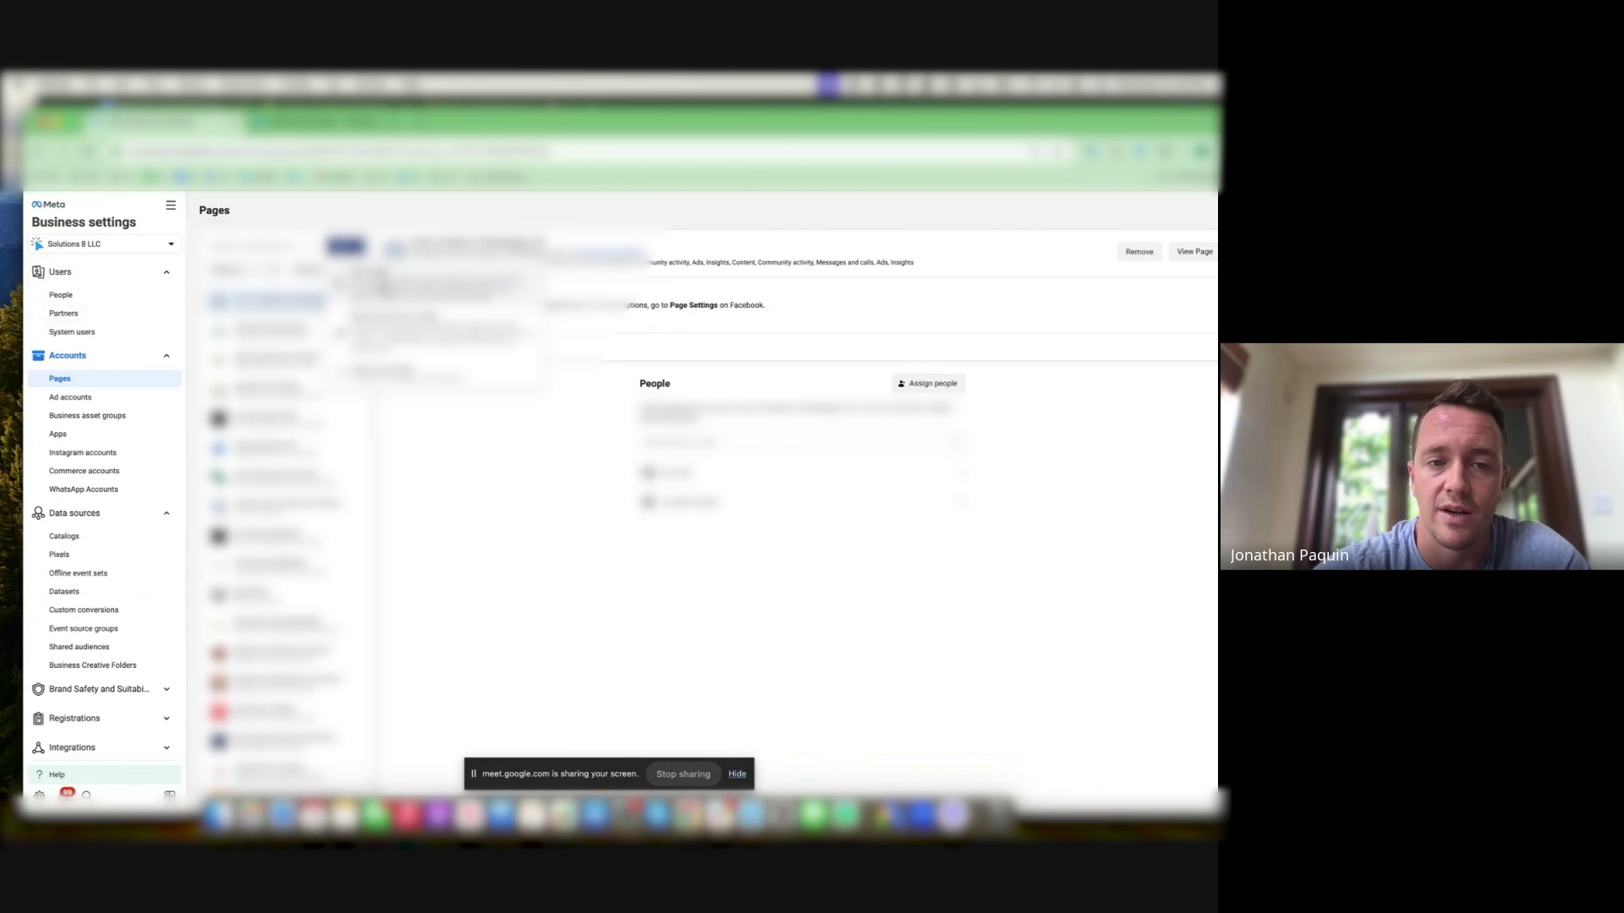
left_click(392, 376)
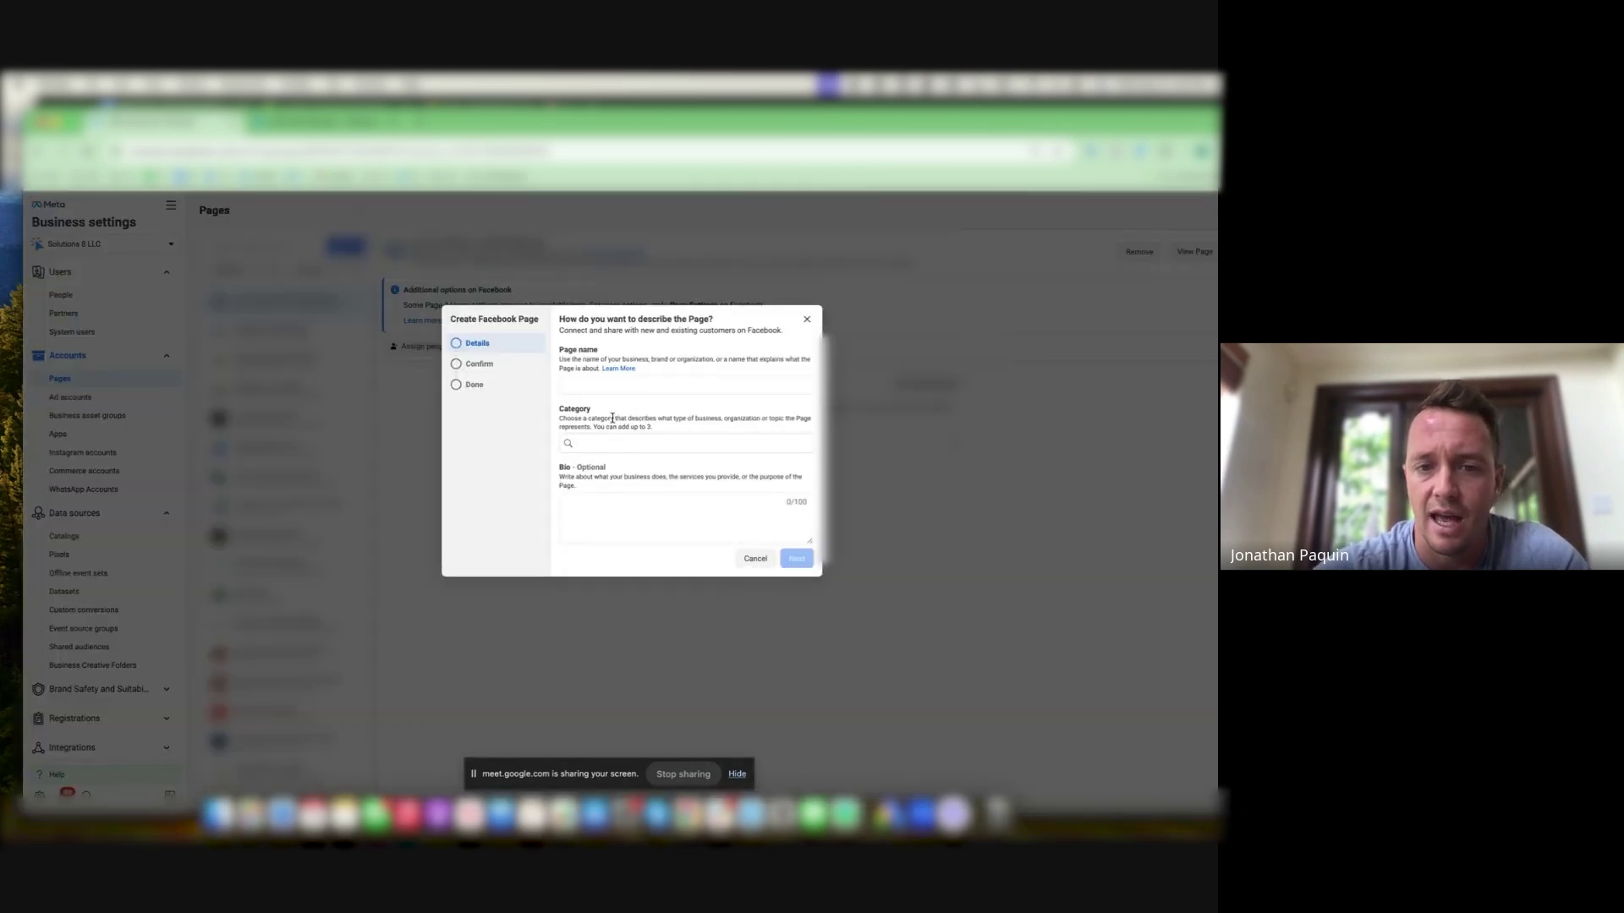
left_click(808, 322)
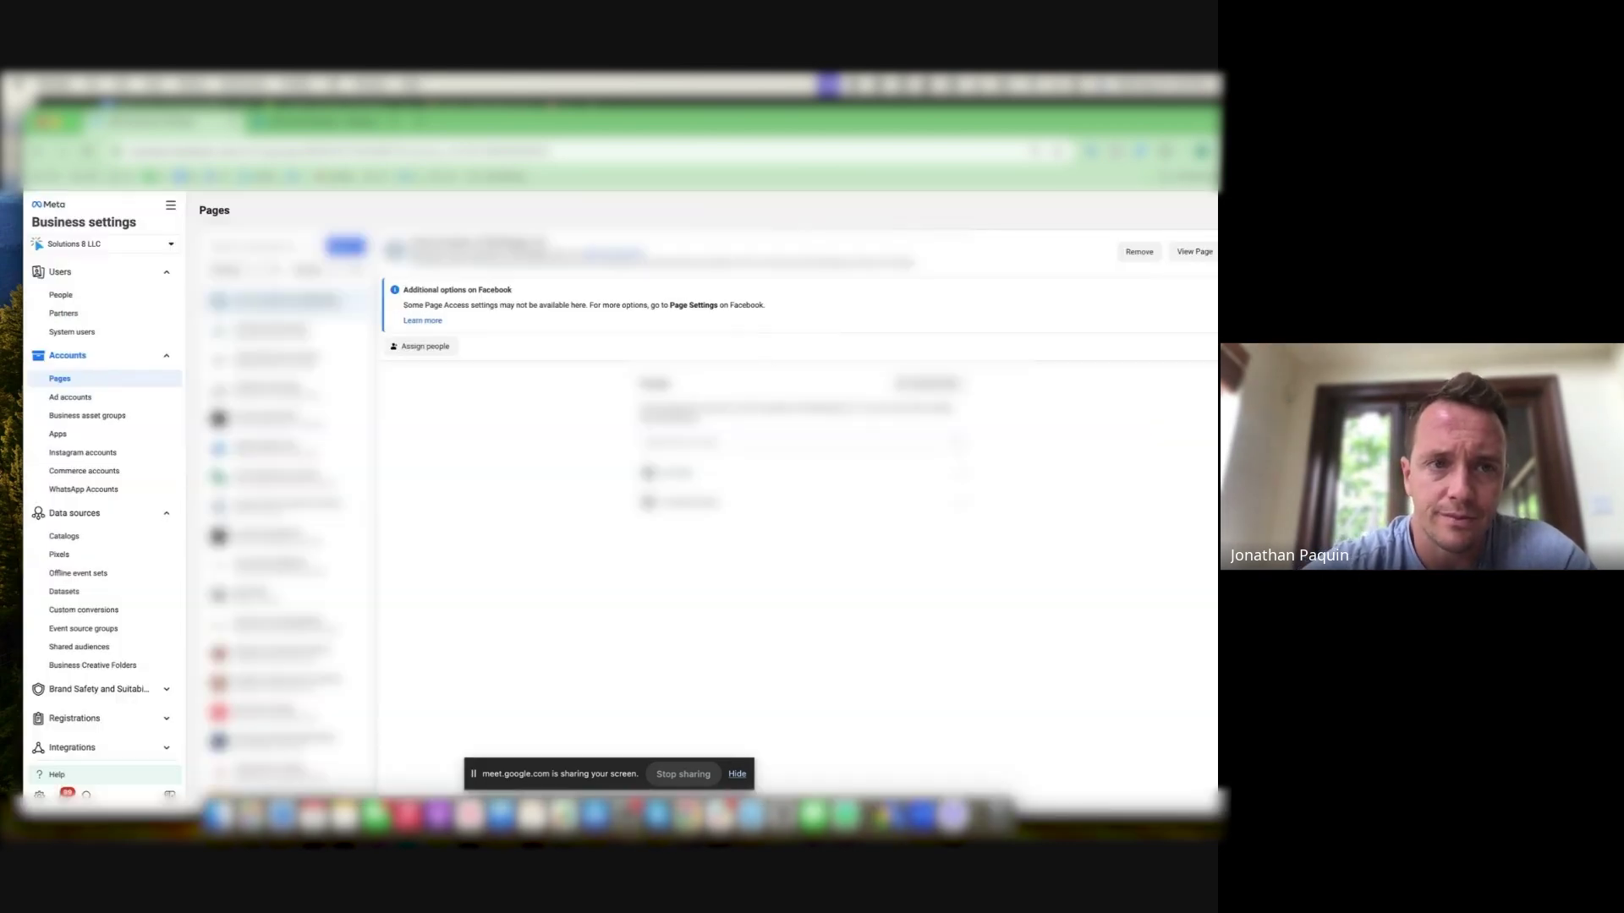
- Return to the setup document and review the FB Page/Instagram item, highlighting the note about new pages and CPMs
key("super+Tab")
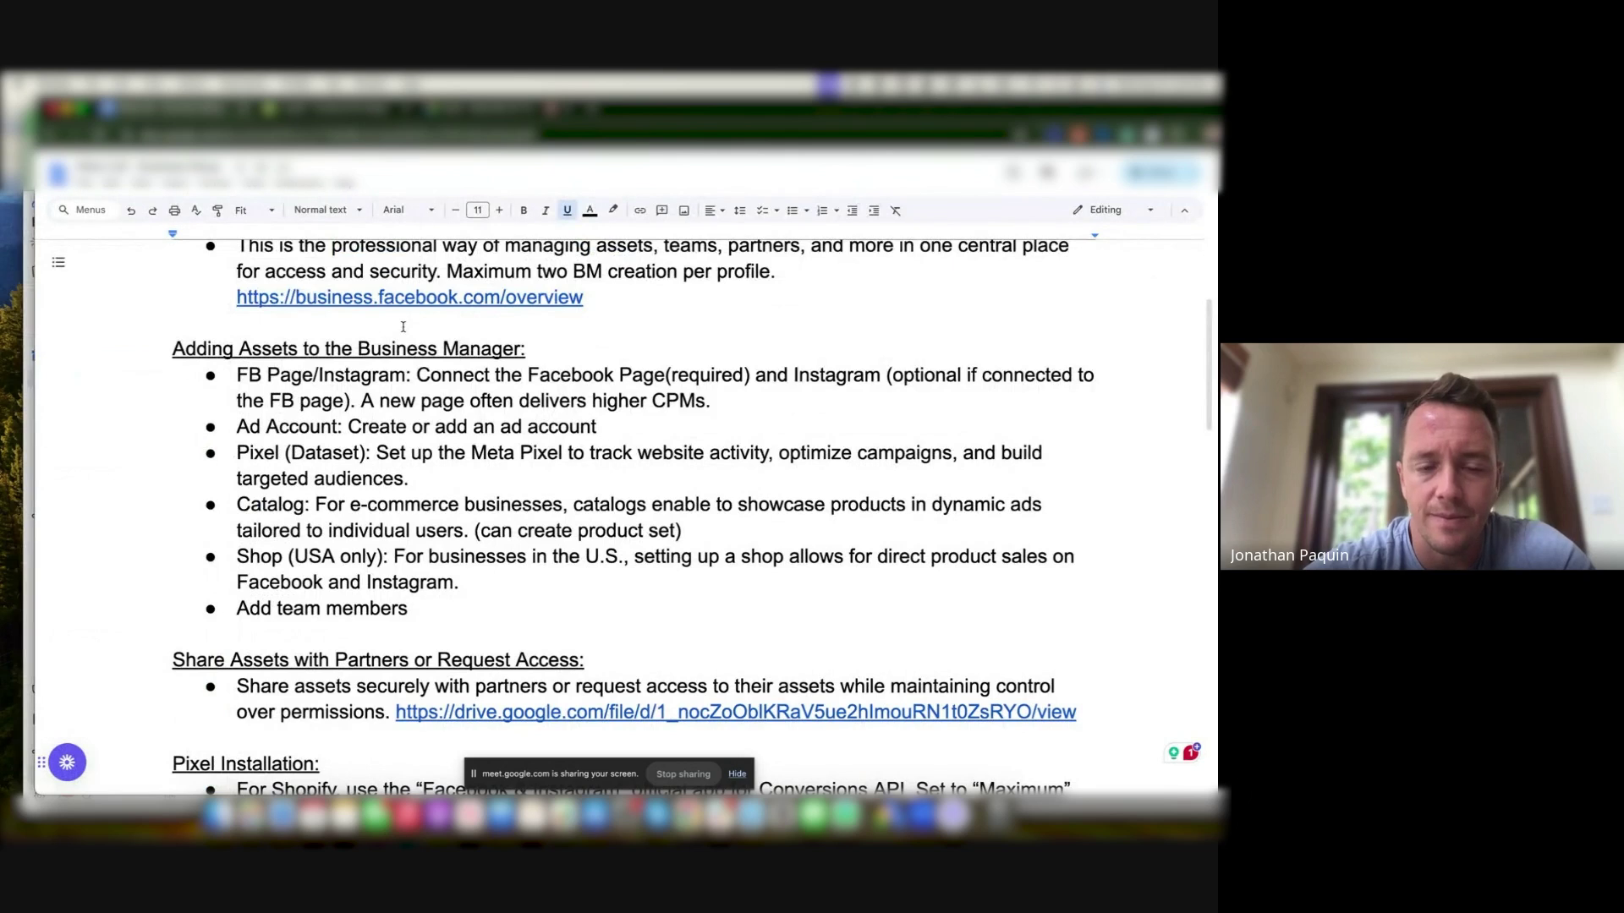
left_click_drag(358, 401, 711, 401)
left_click(710, 401)
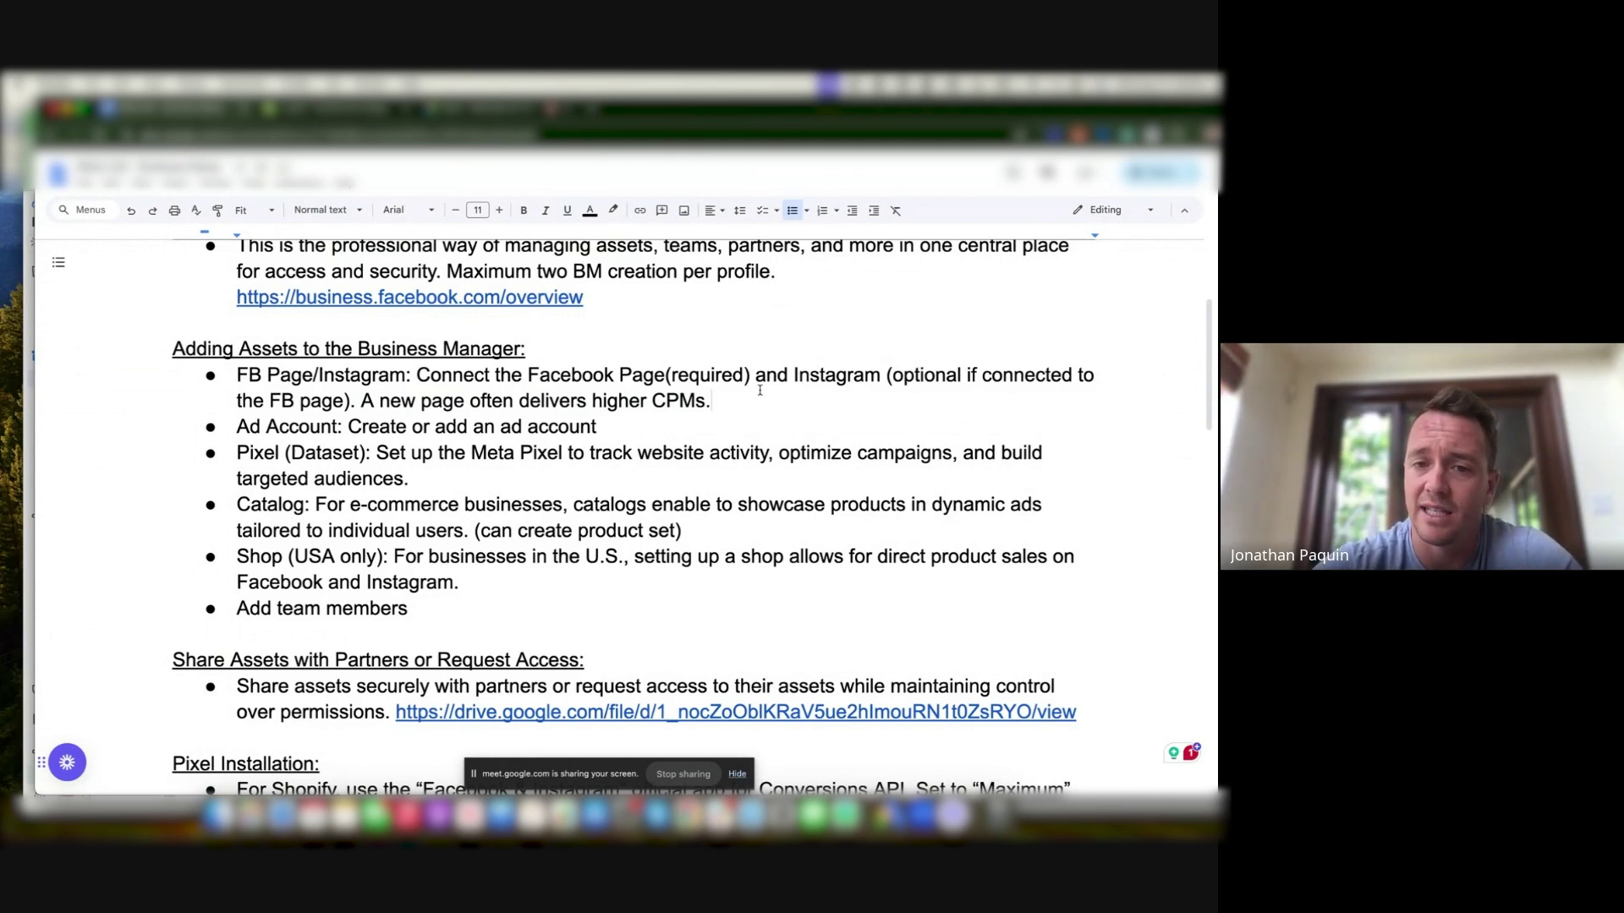
left_click(716, 386)
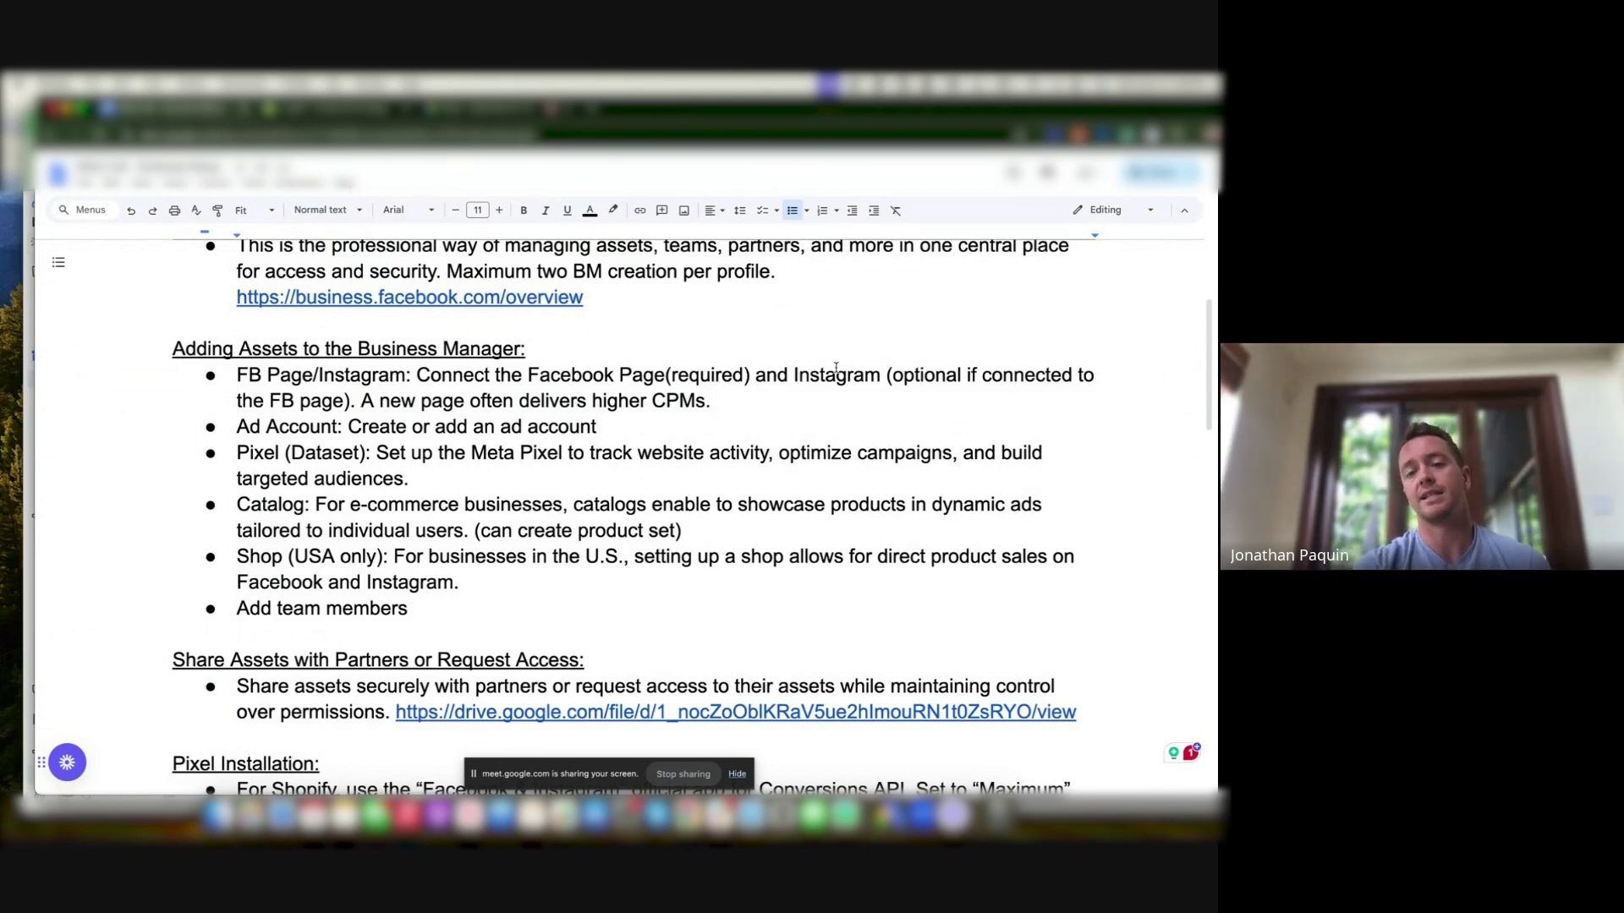
- View the Instagram accounts list in Meta Business settings and return to the asset list in the setup document
left_click(27, 417)
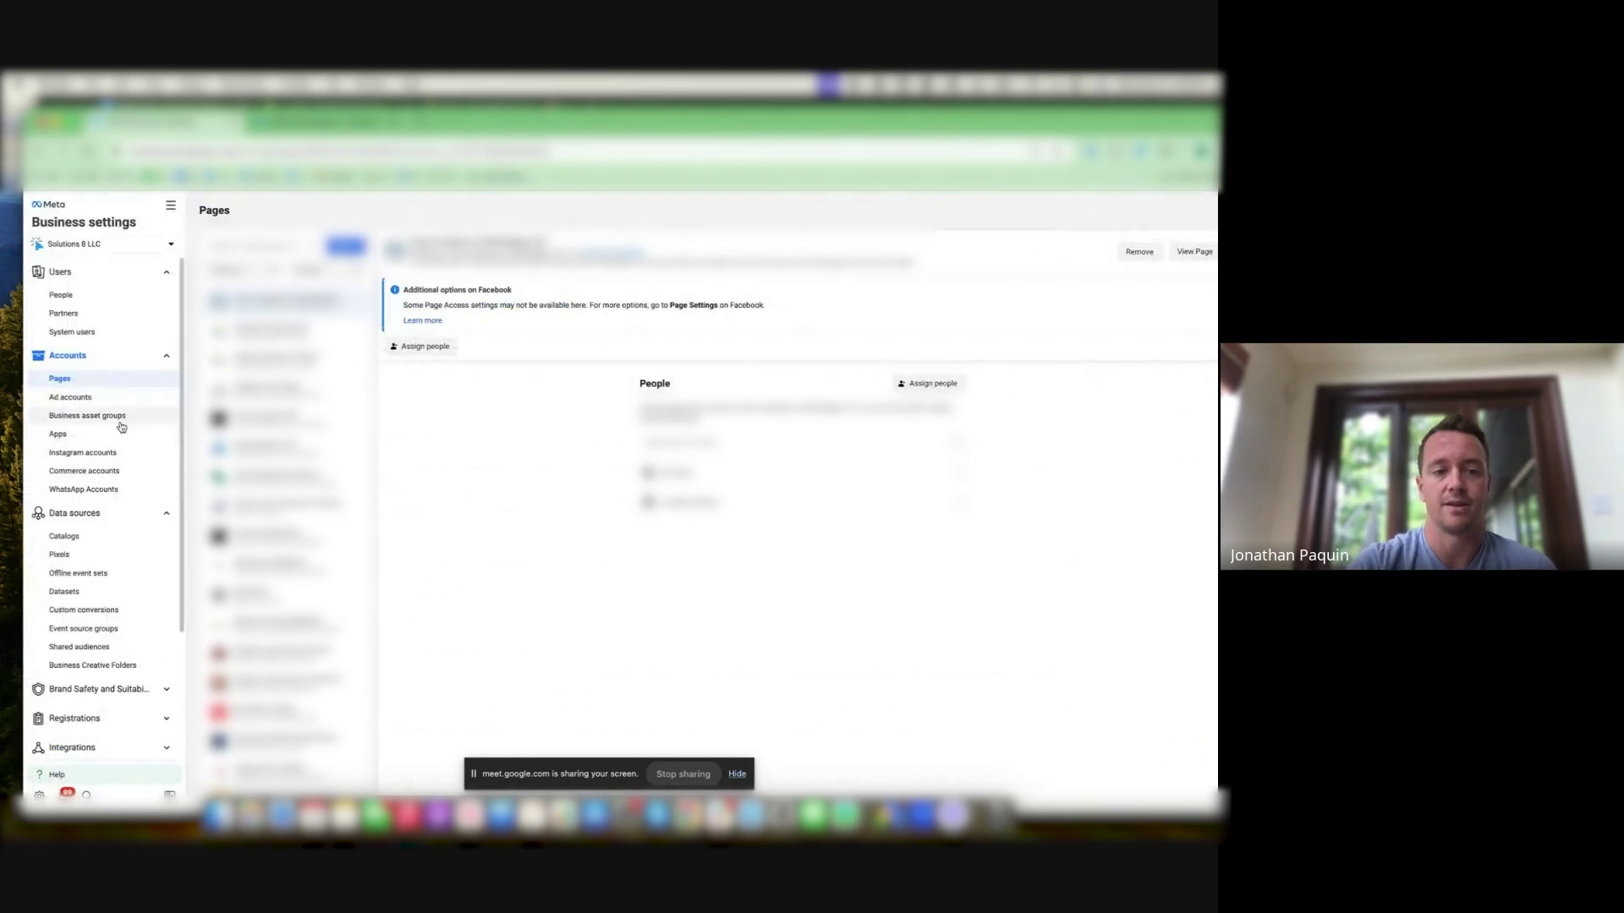
left_click(120, 452)
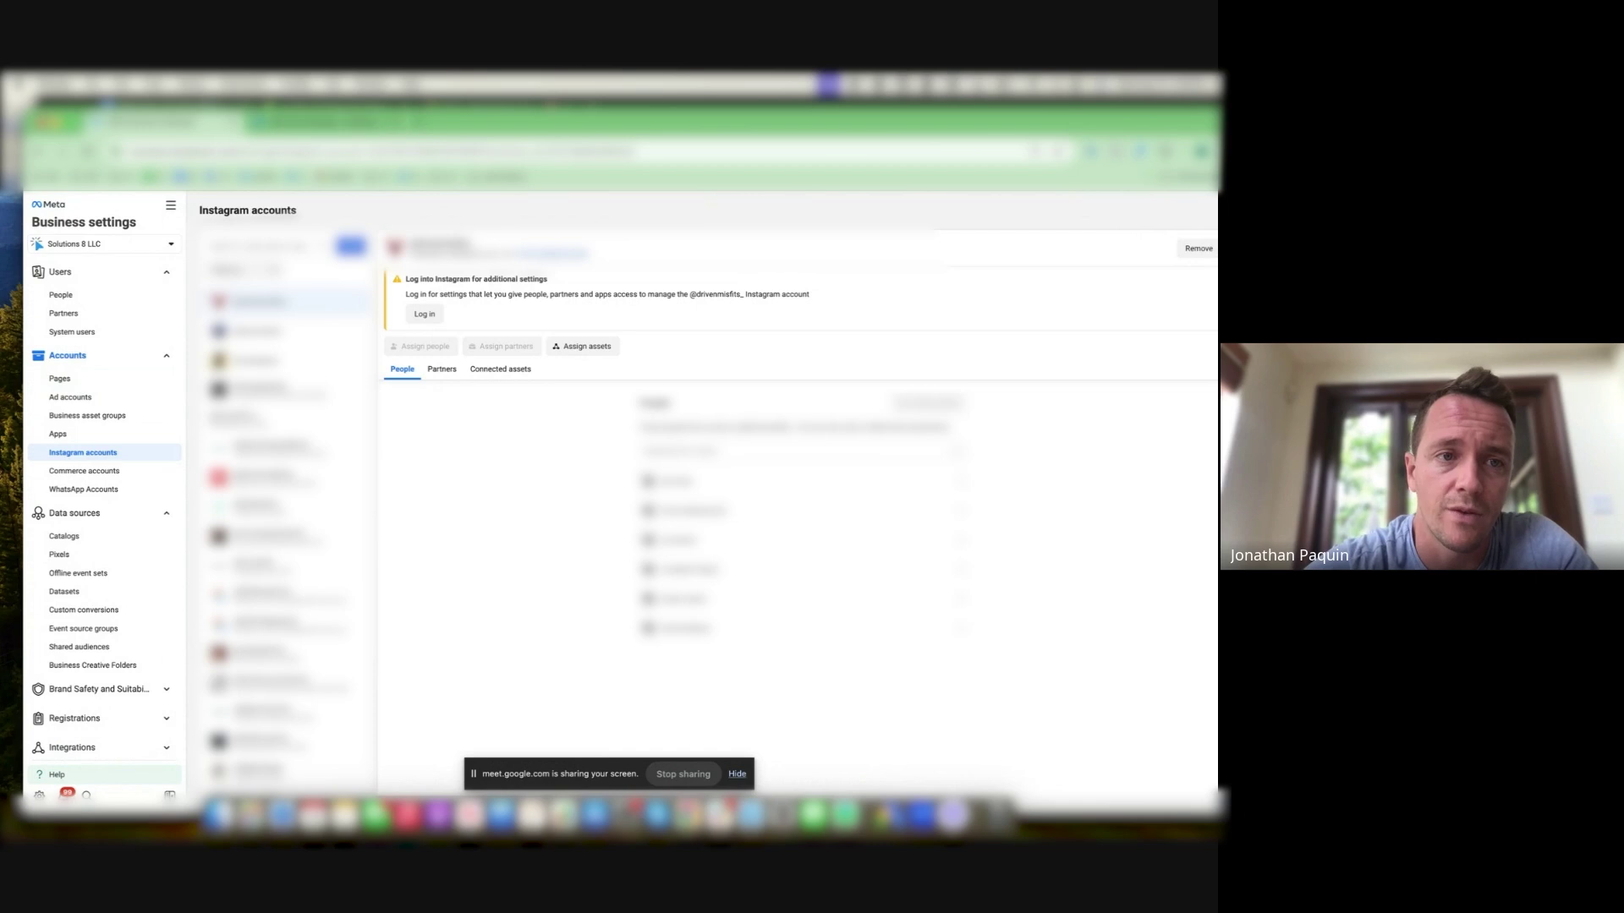
key("super+Tab")
scroll(649, 473, "down", 1)
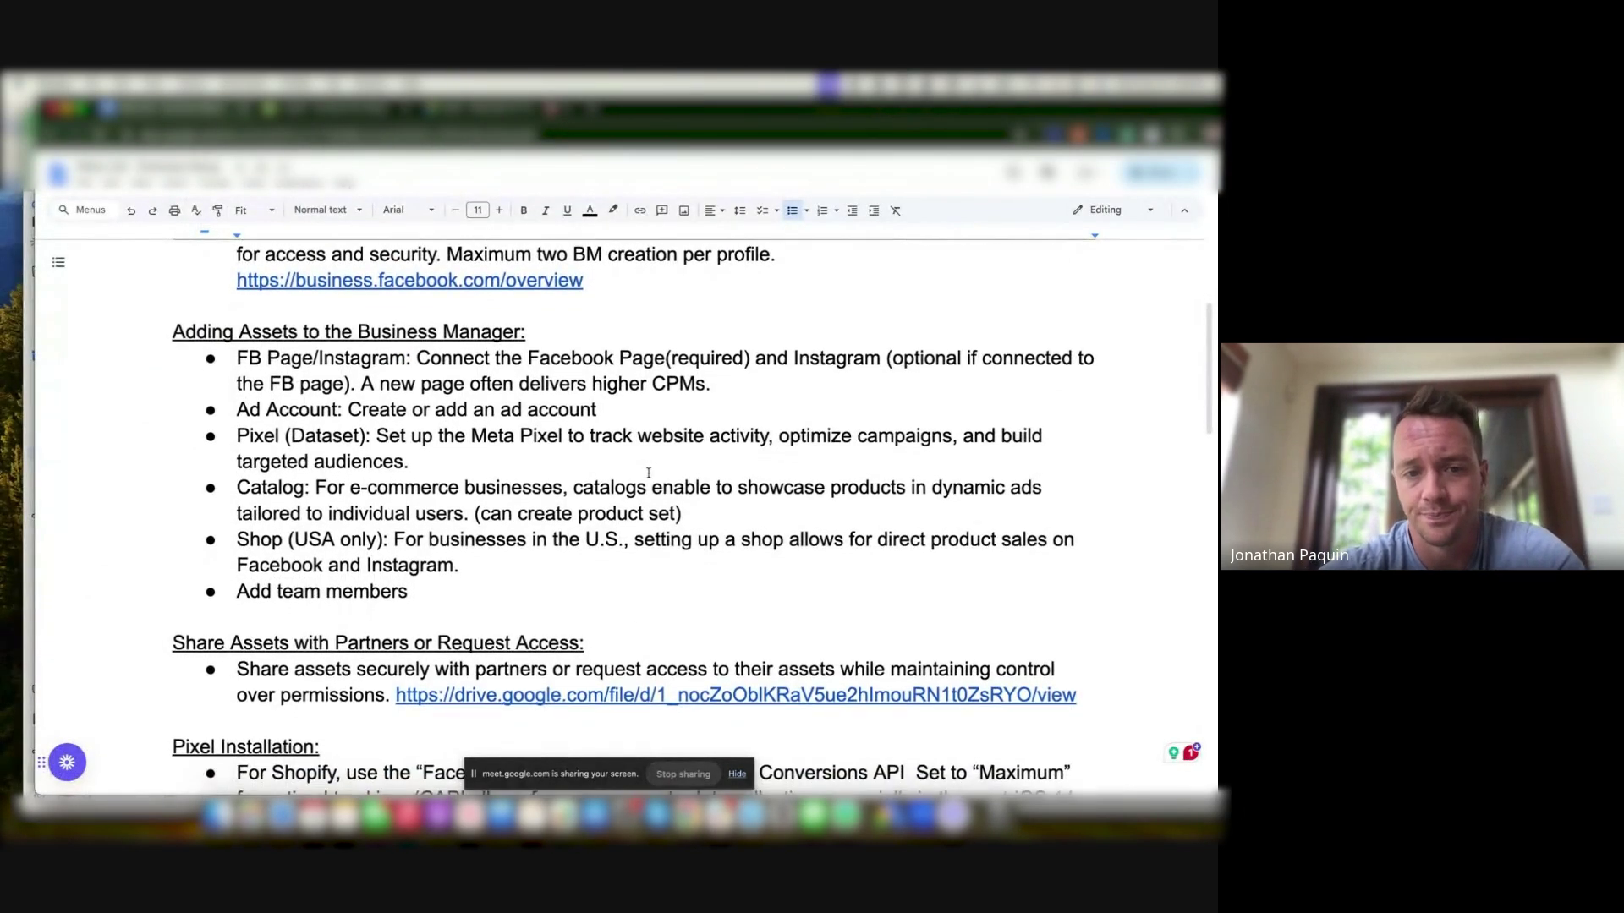
- In Meta Business settings, open Ad accounts, display the Add an ad account dialog and close it without adding one
key("super+Tab")
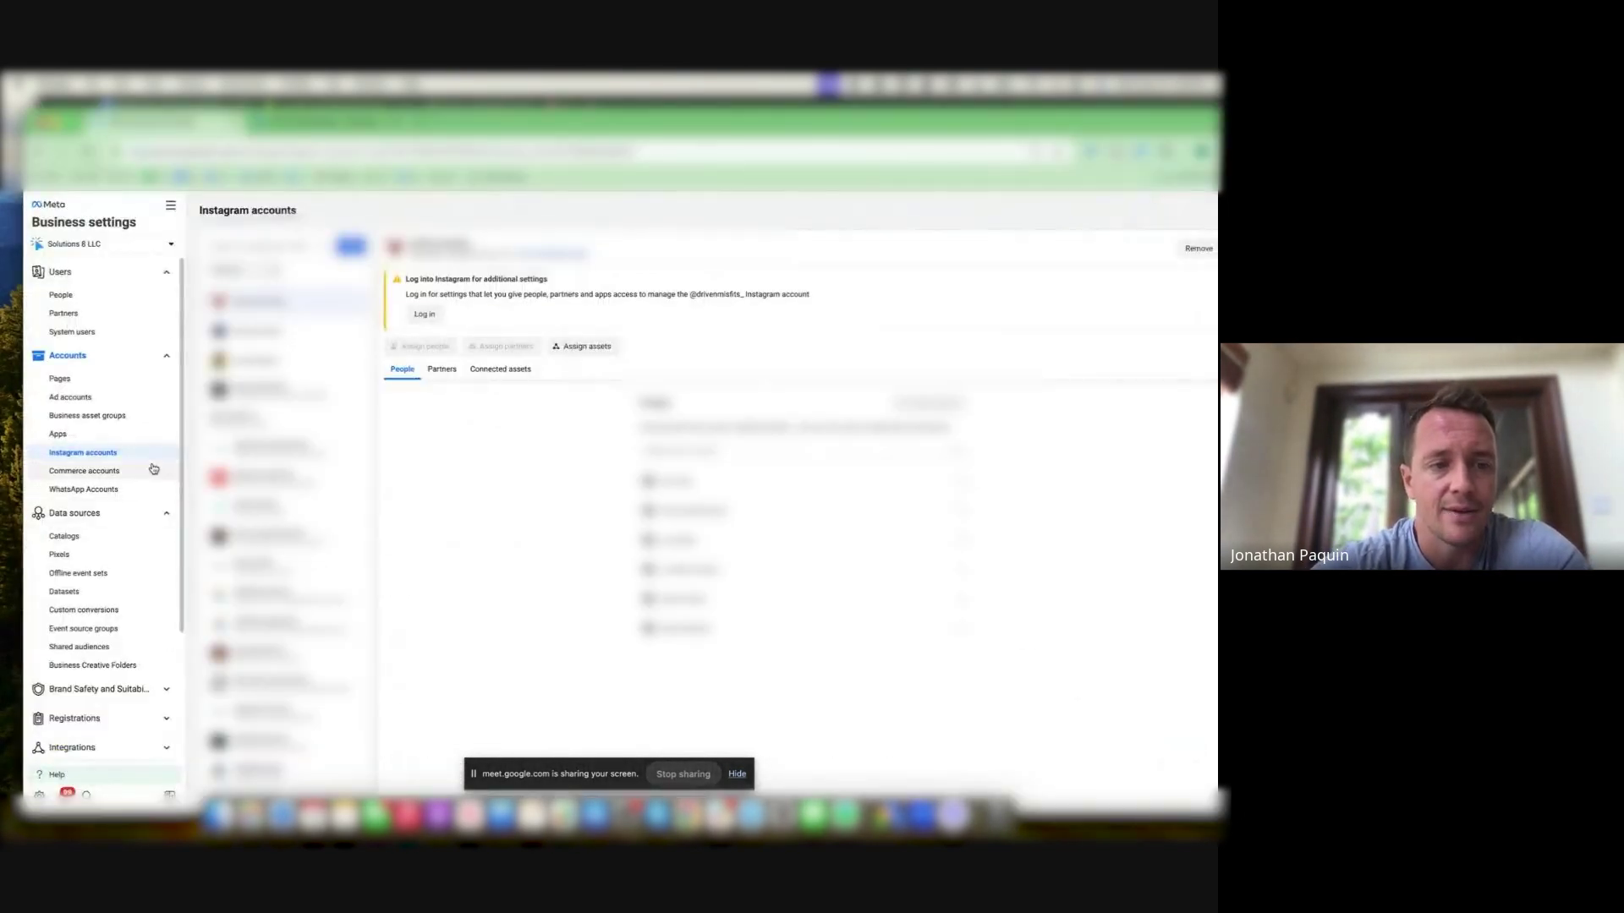
left_click(114, 398)
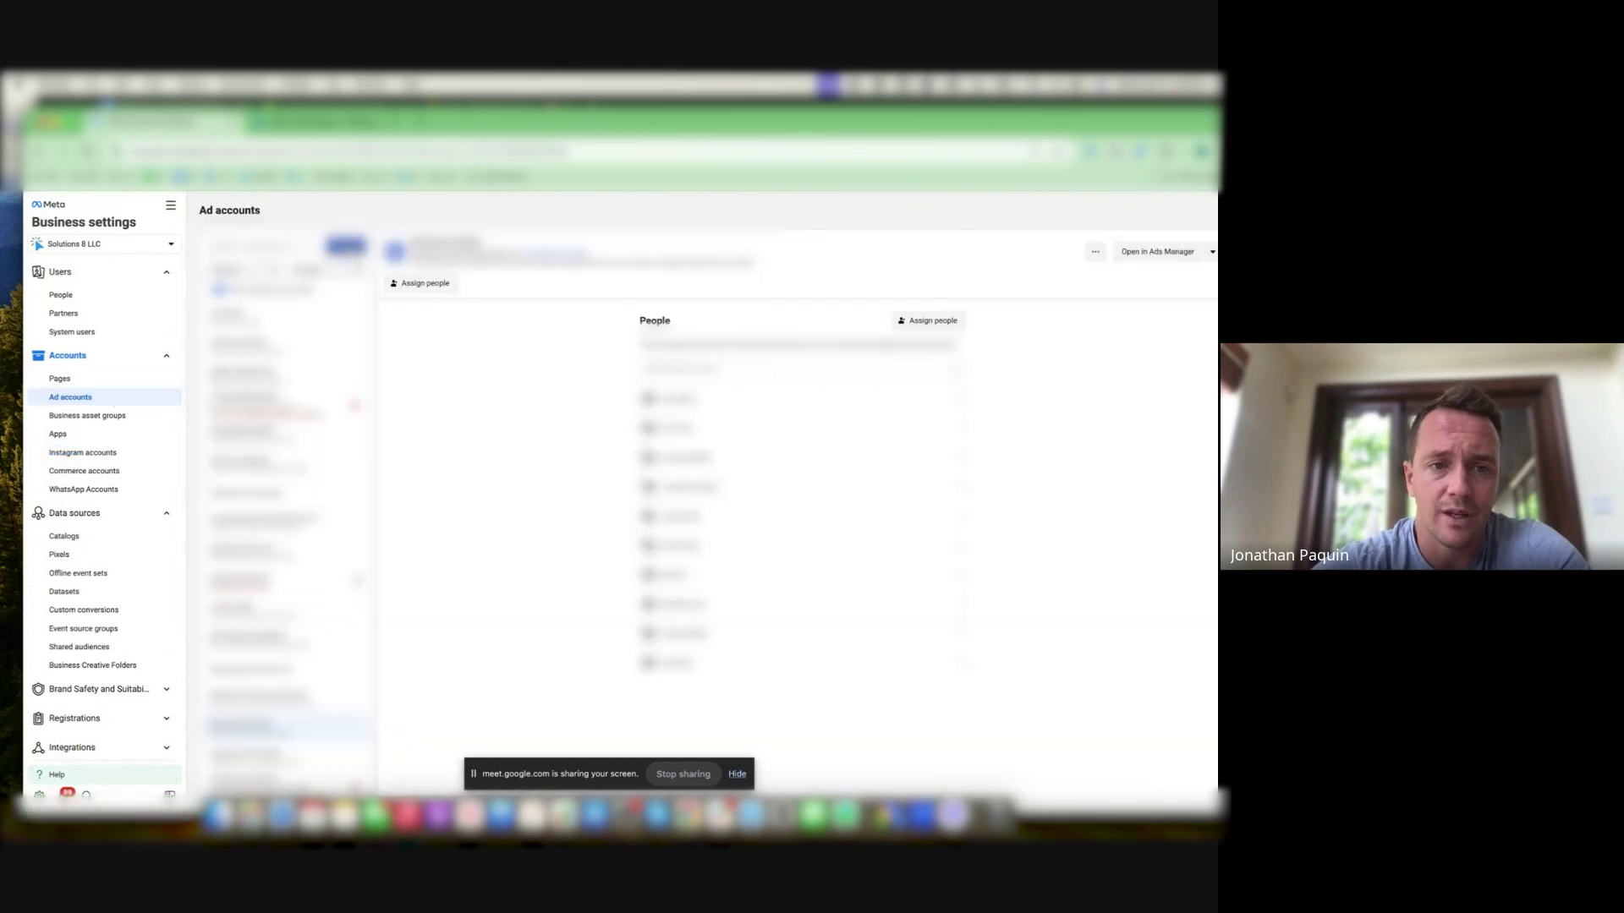
left_click(346, 246)
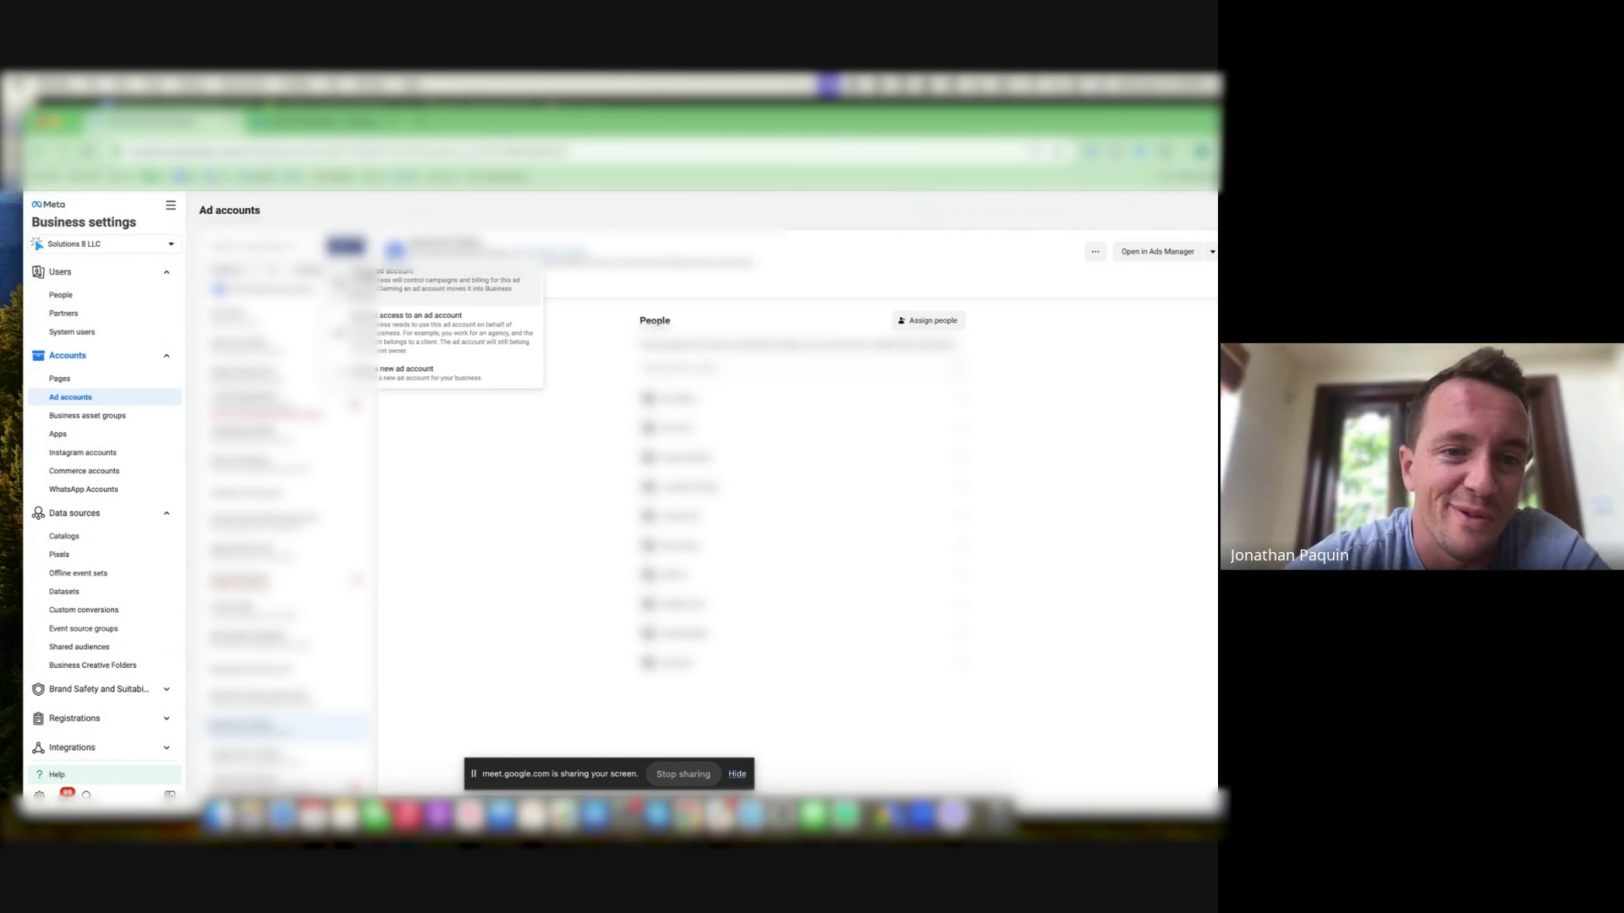
left_click(387, 286)
left_click(590, 443)
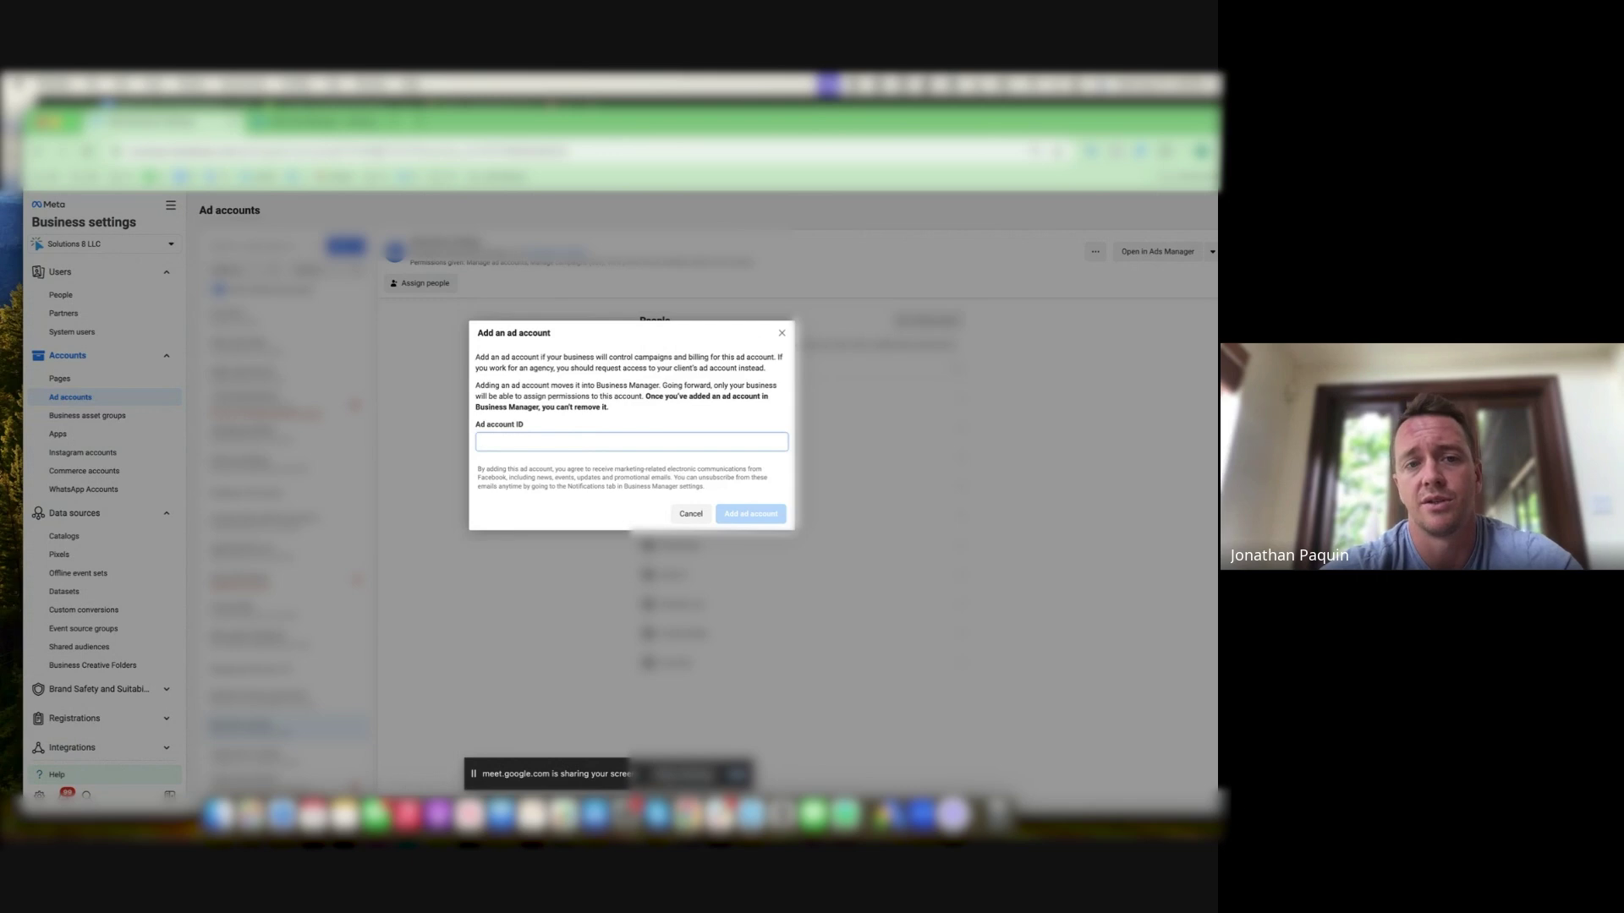
left_click(782, 335)
- Display the options for adding an ad account and return to the Ad Account item in the setup document
left_click(346, 247)
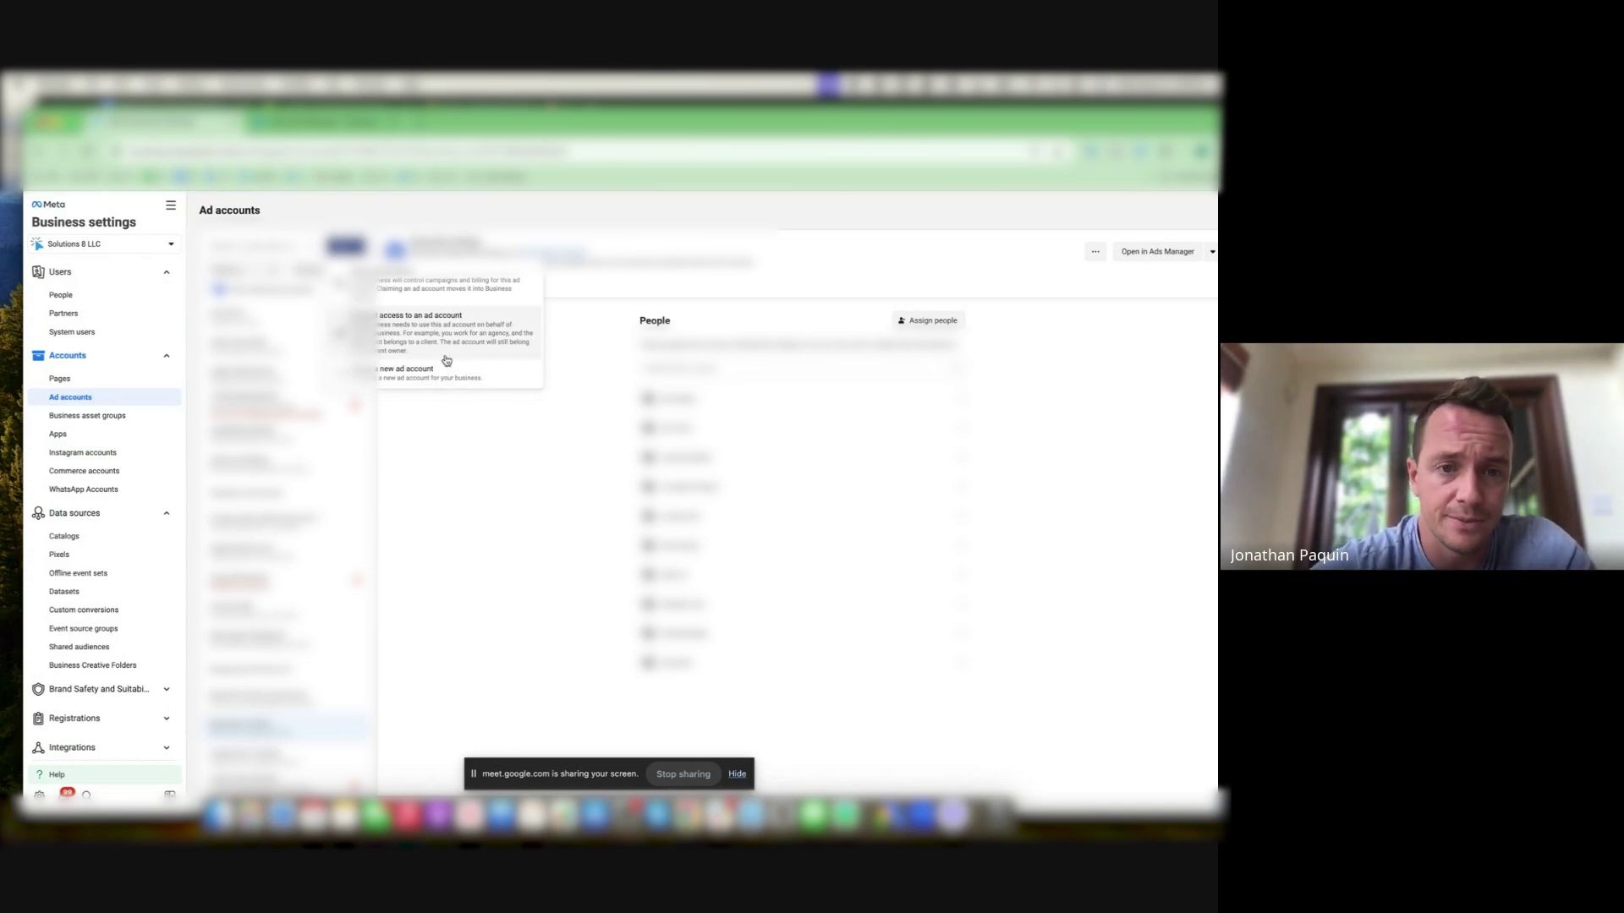
key("super+Tab")
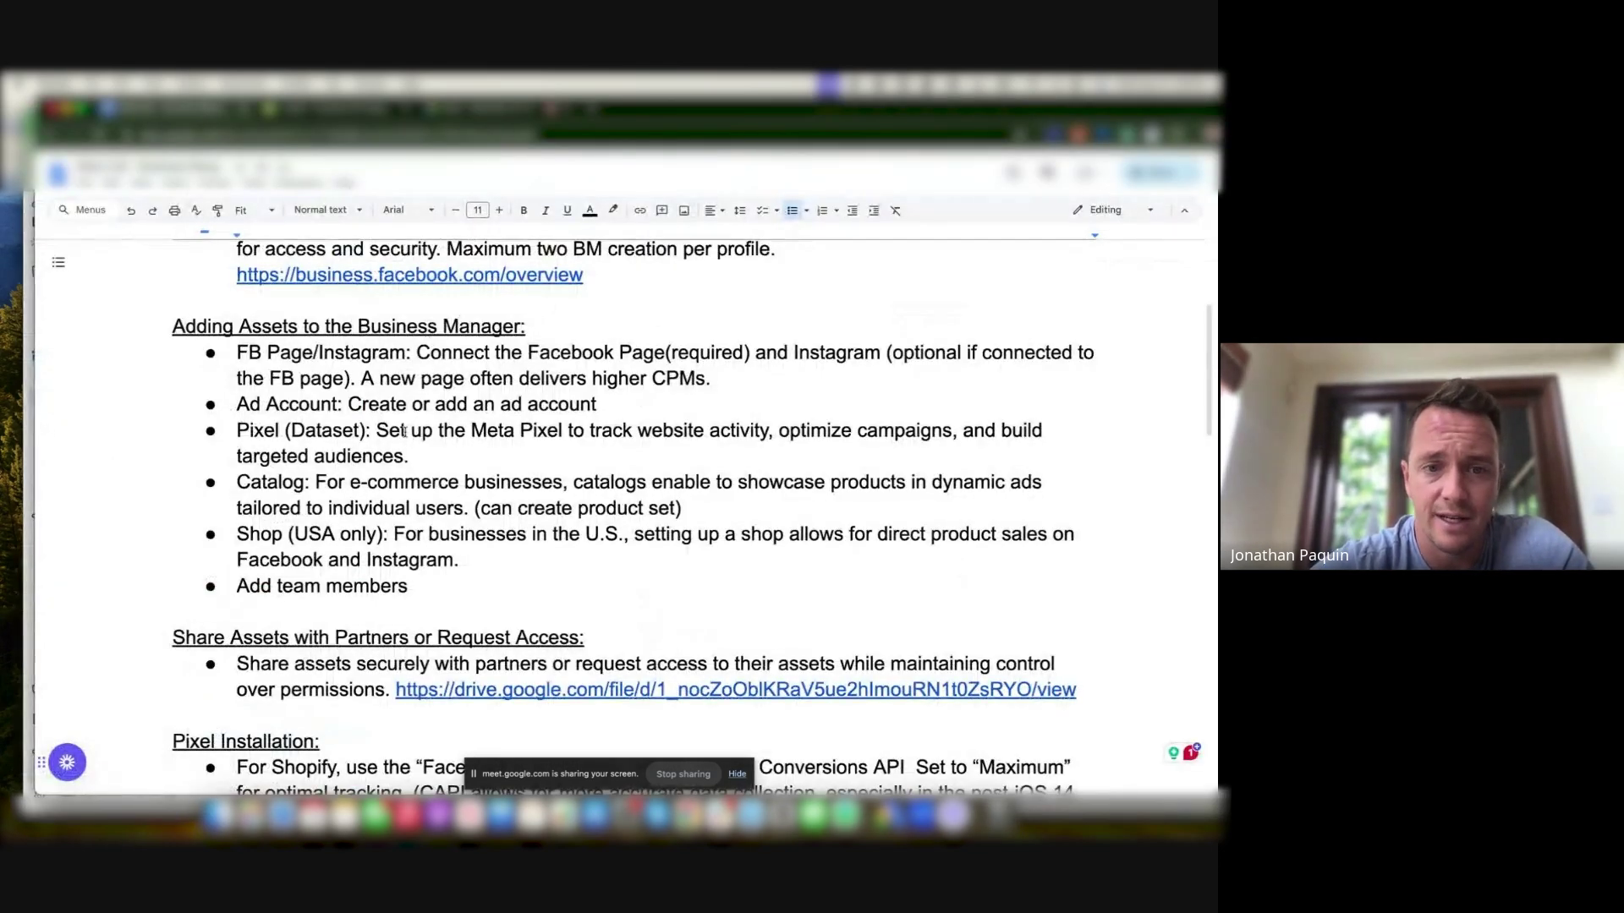
left_click(559, 405)
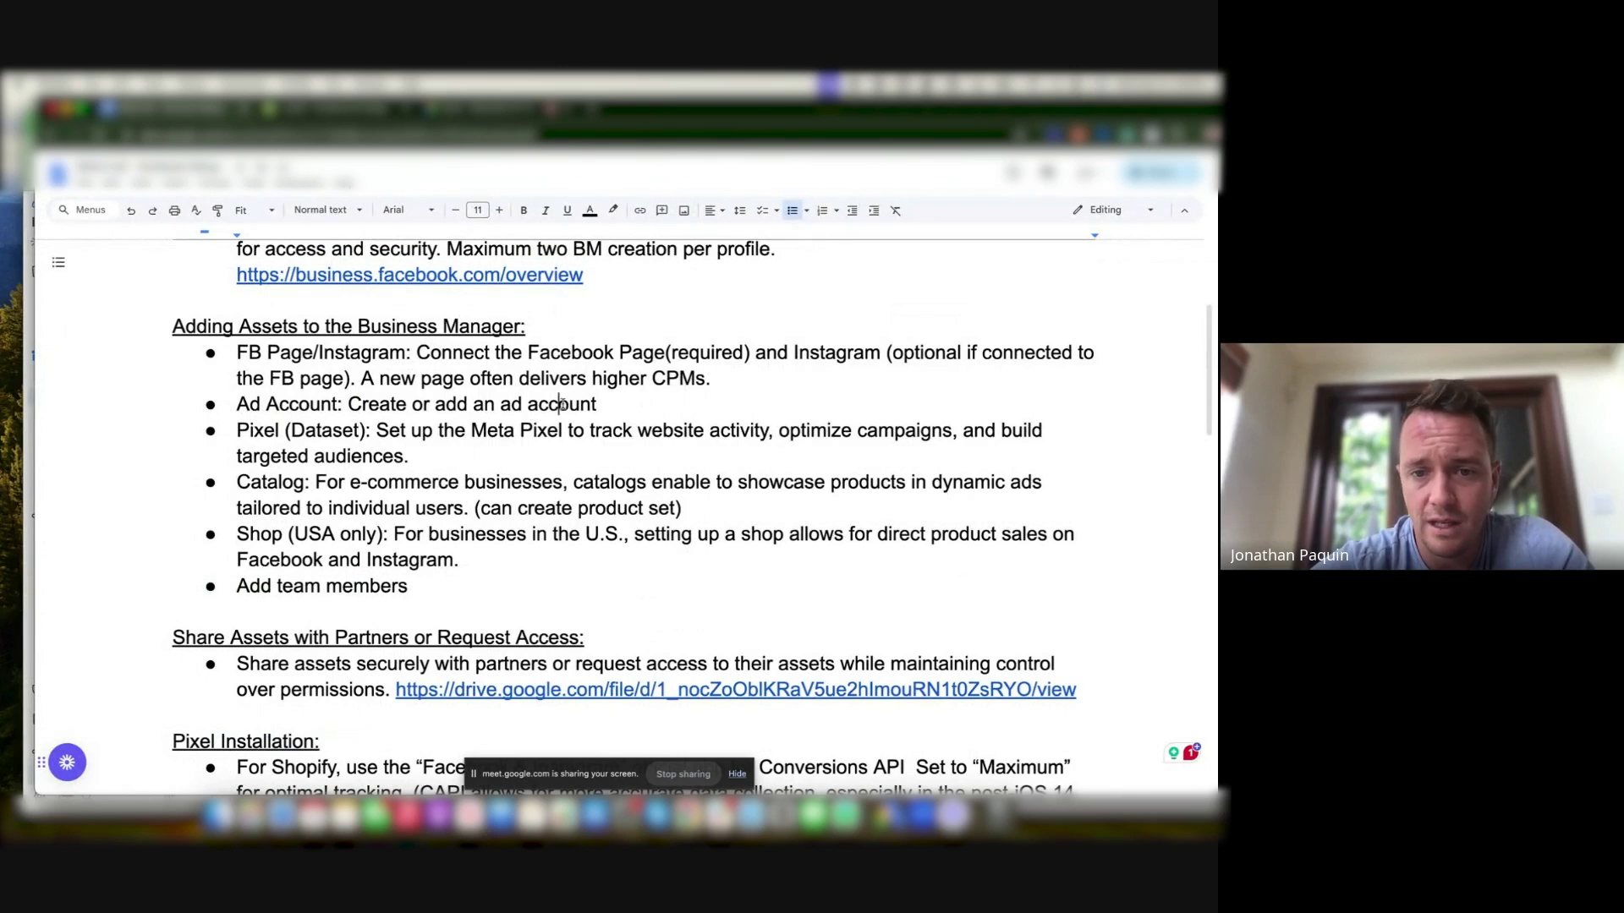
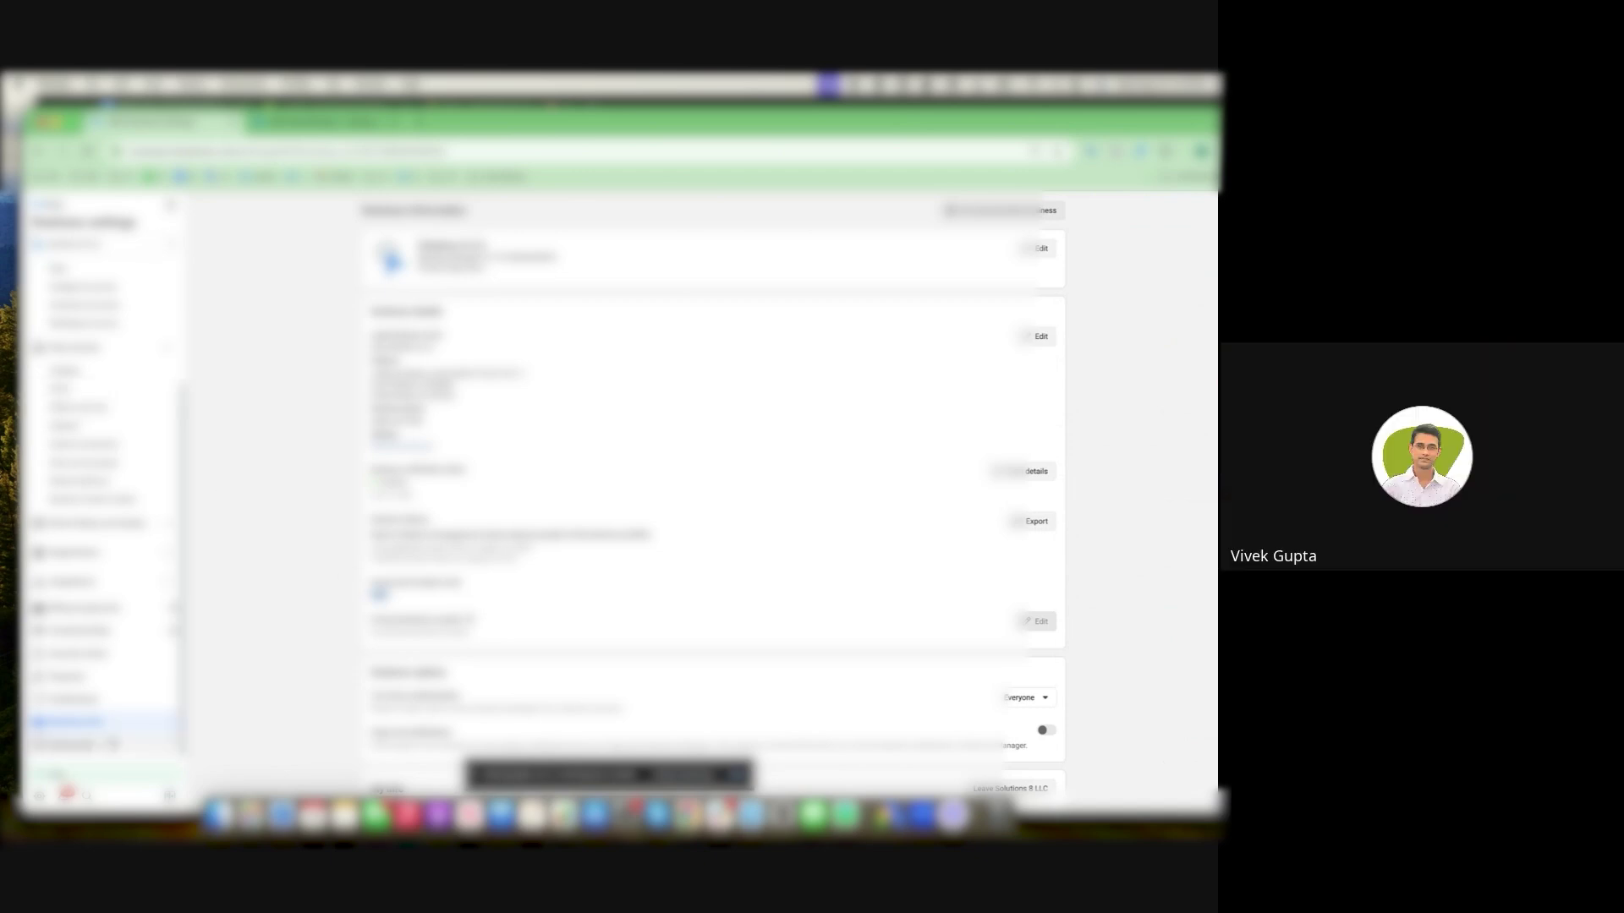
- Review the business information page in Meta Business settings
scroll(126, 507, "up", 1)
scroll(104, 507, "up", 3)
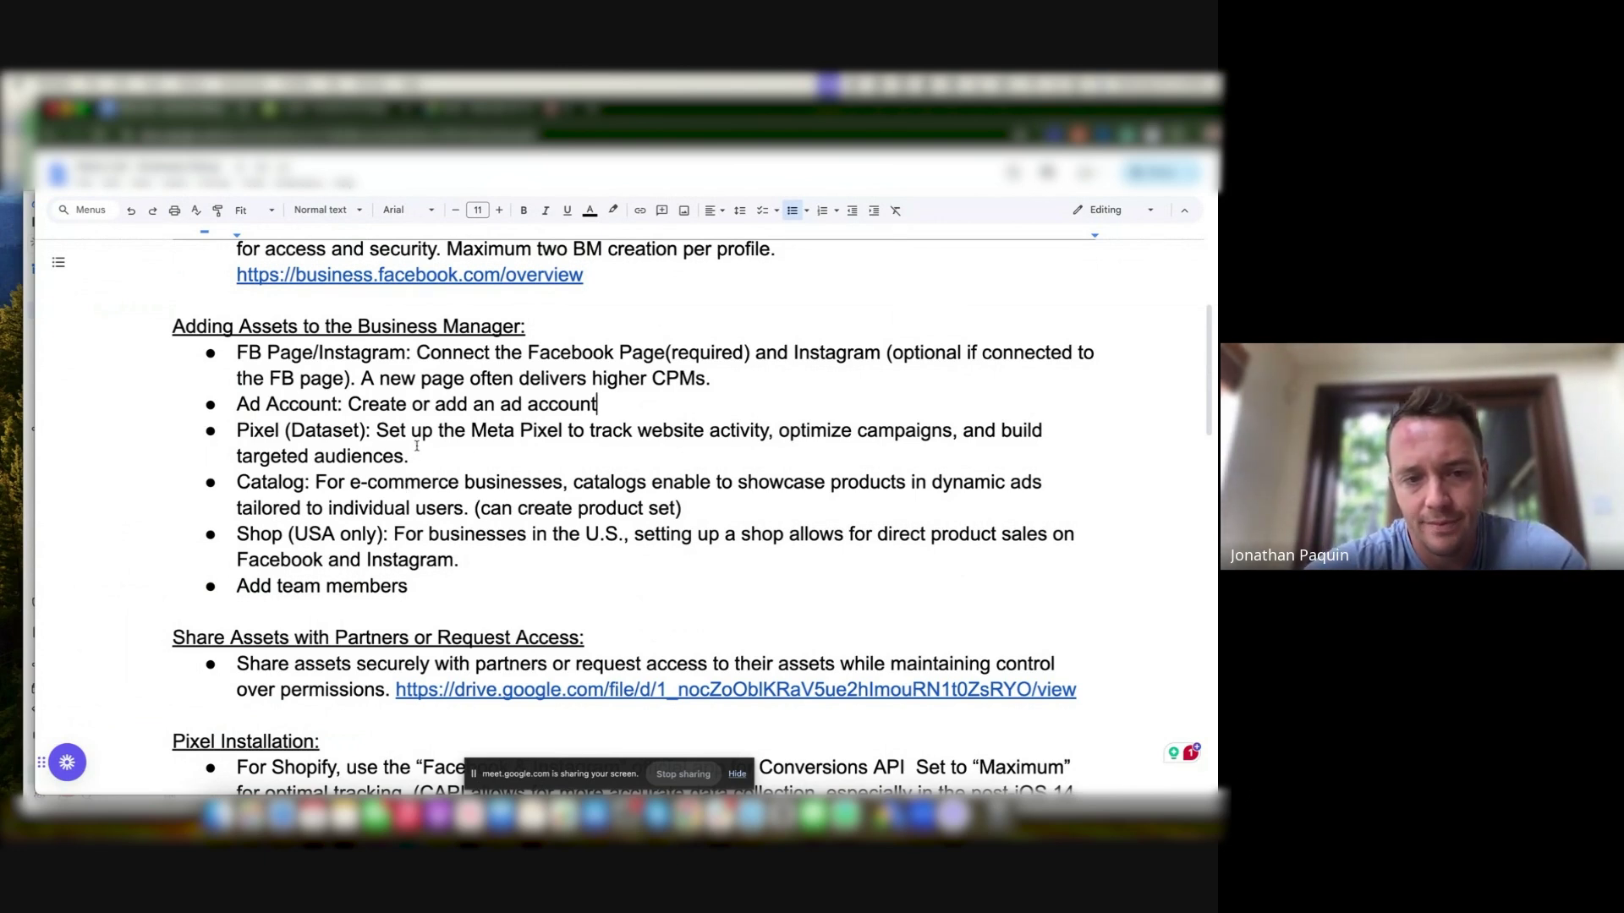
- Highlight the Pixel (Dataset) item in the setup document and view the Pixels list in Meta Business settings
left_click_drag(413, 452, 215, 429)
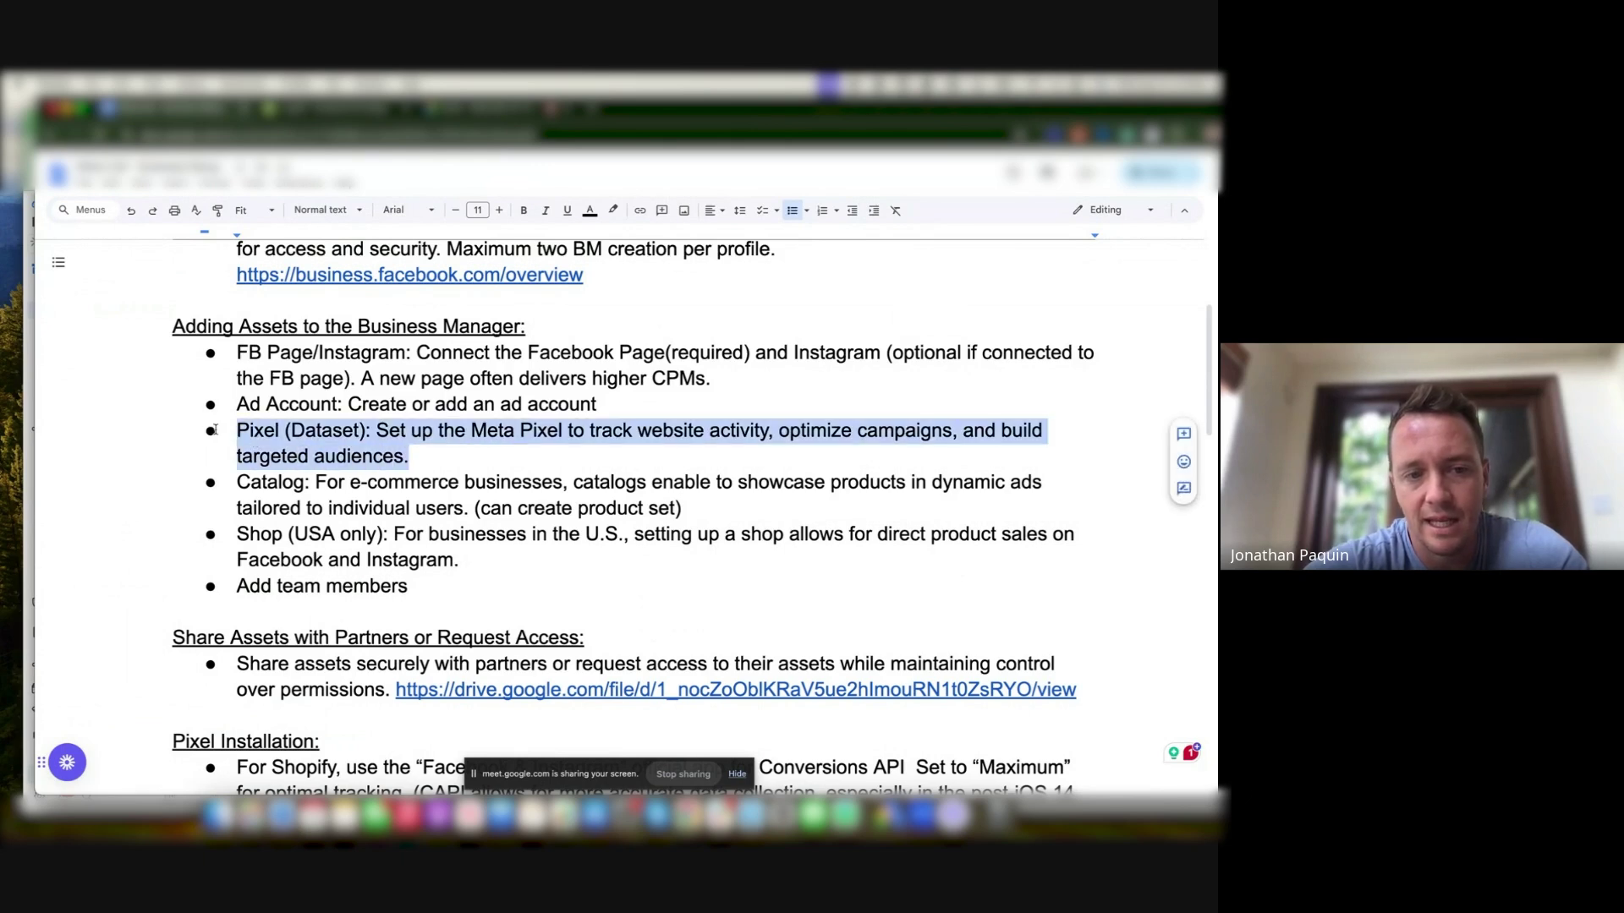
left_click(308, 431)
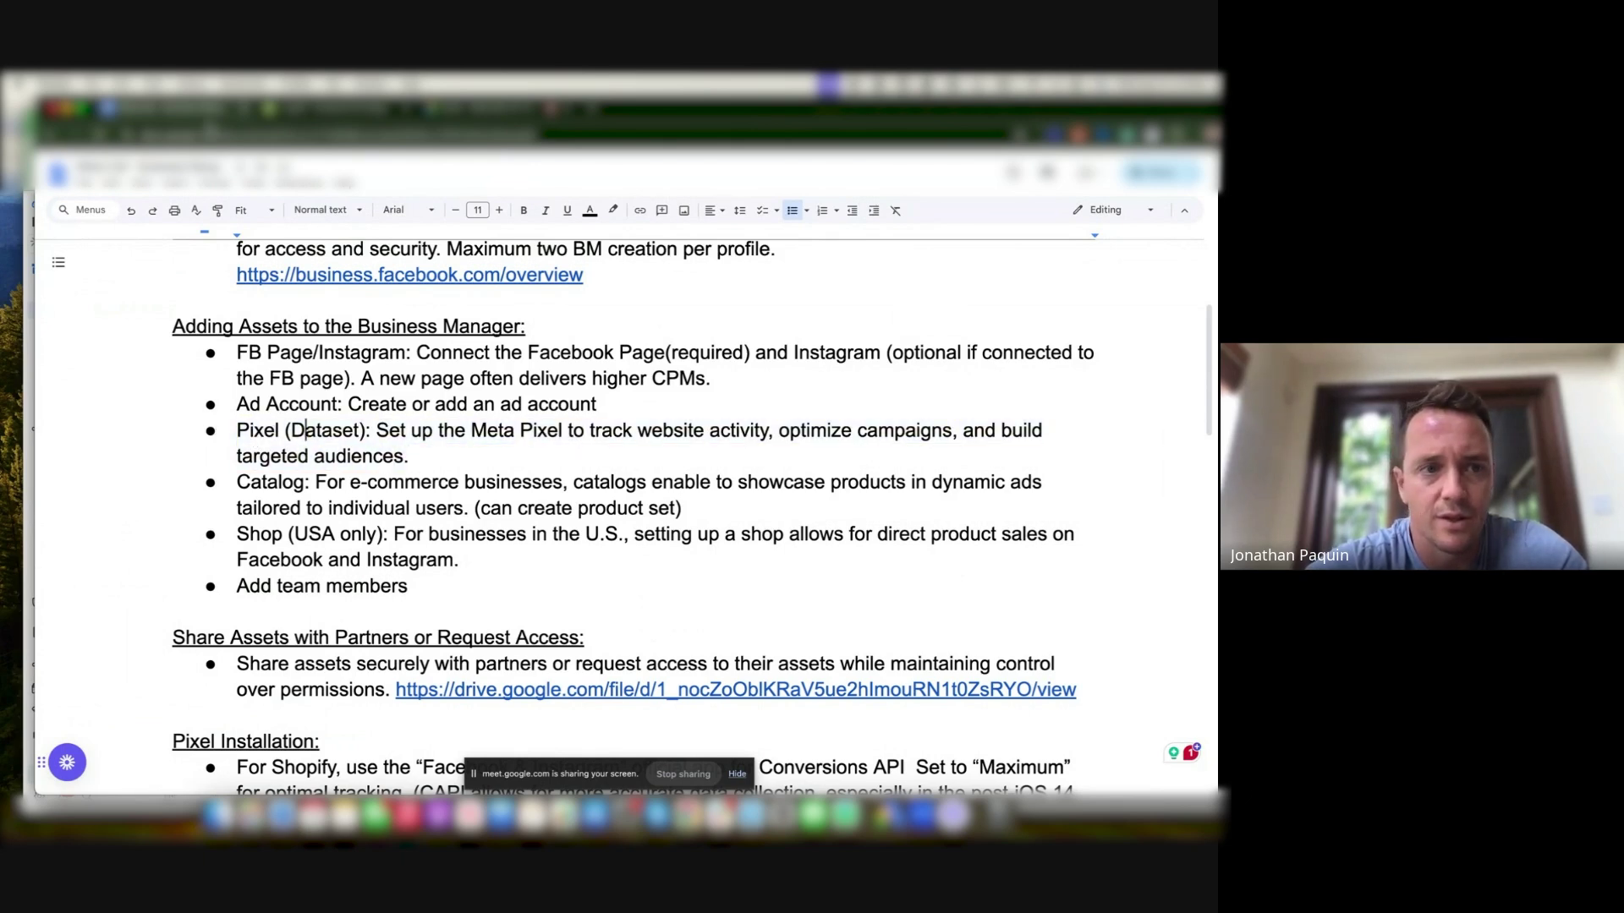
left_click(28, 358)
scroll(90, 455, "down", 1)
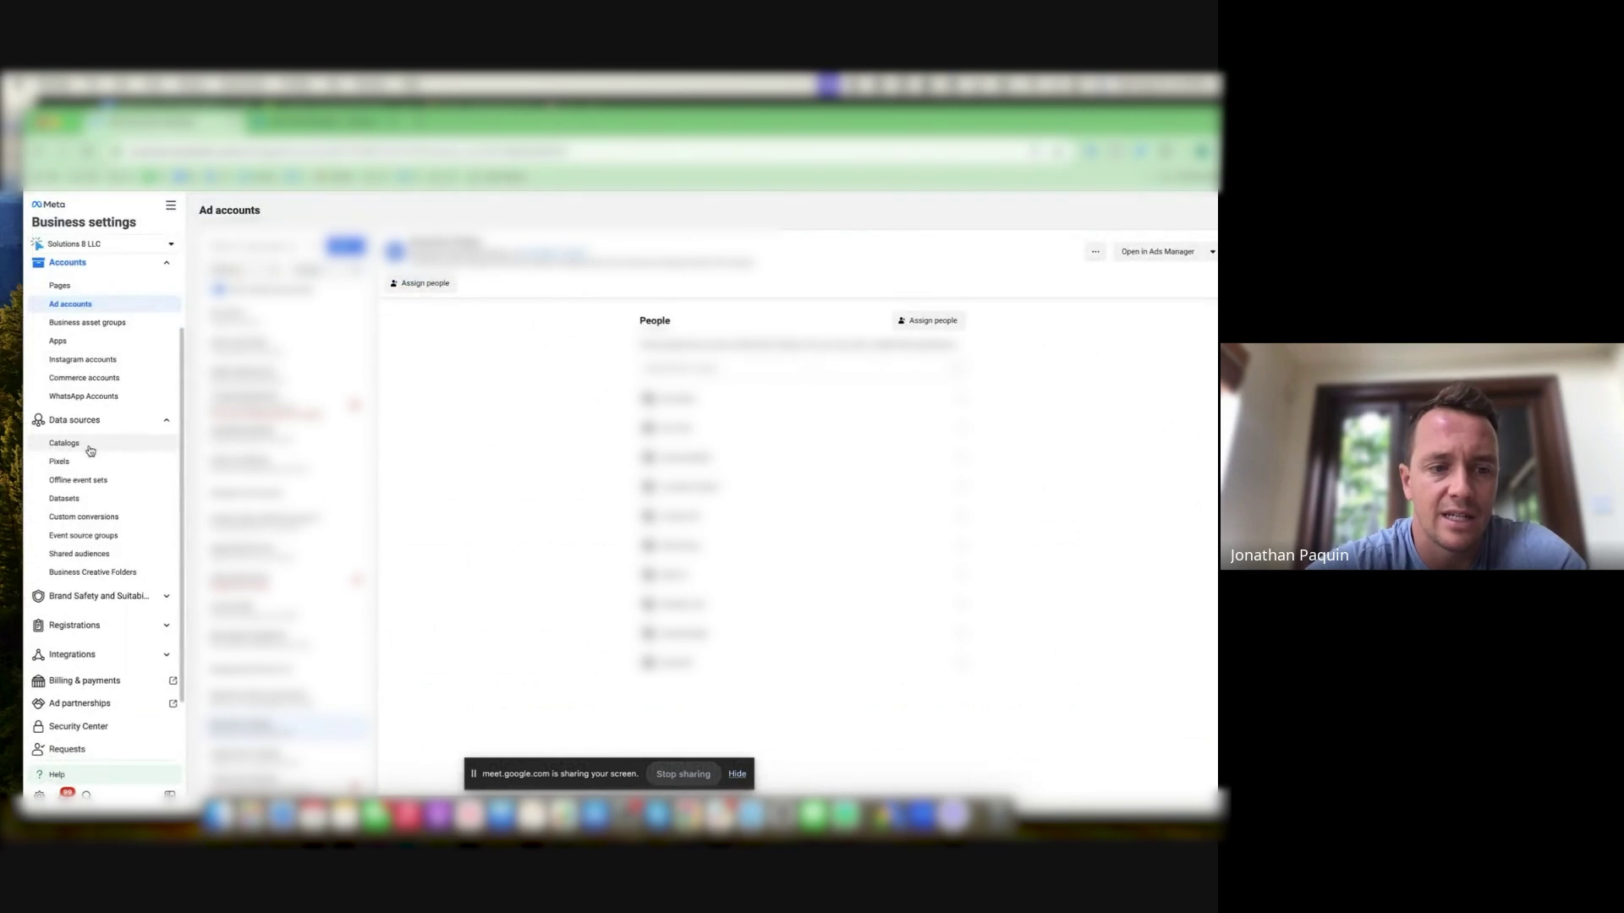
left_click(89, 465)
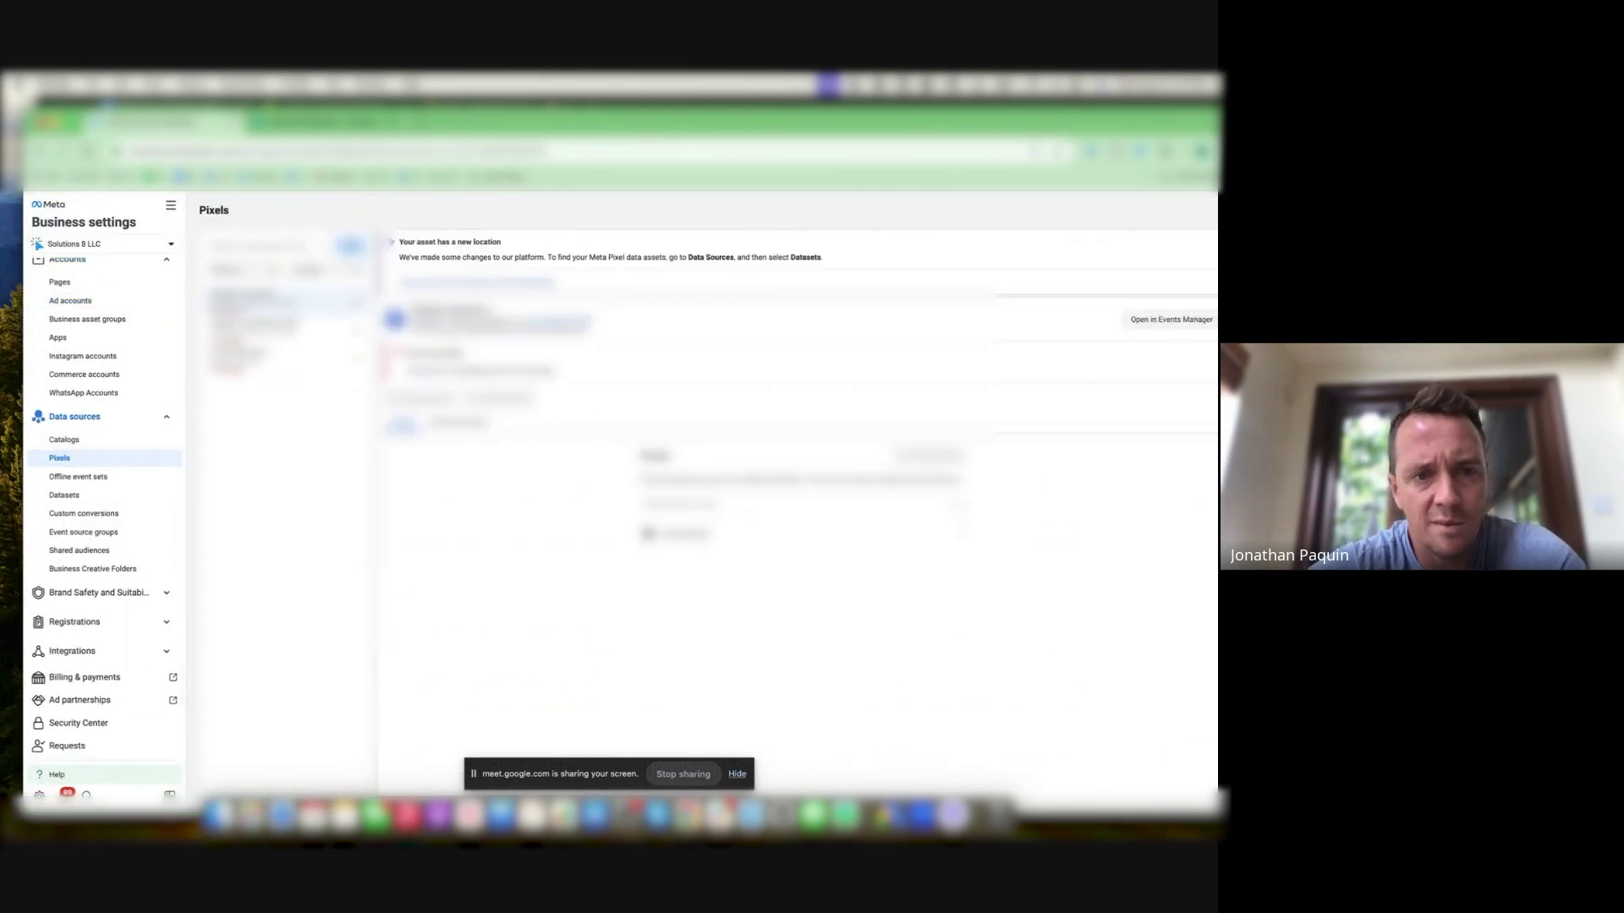
mouse_move(351, 245)
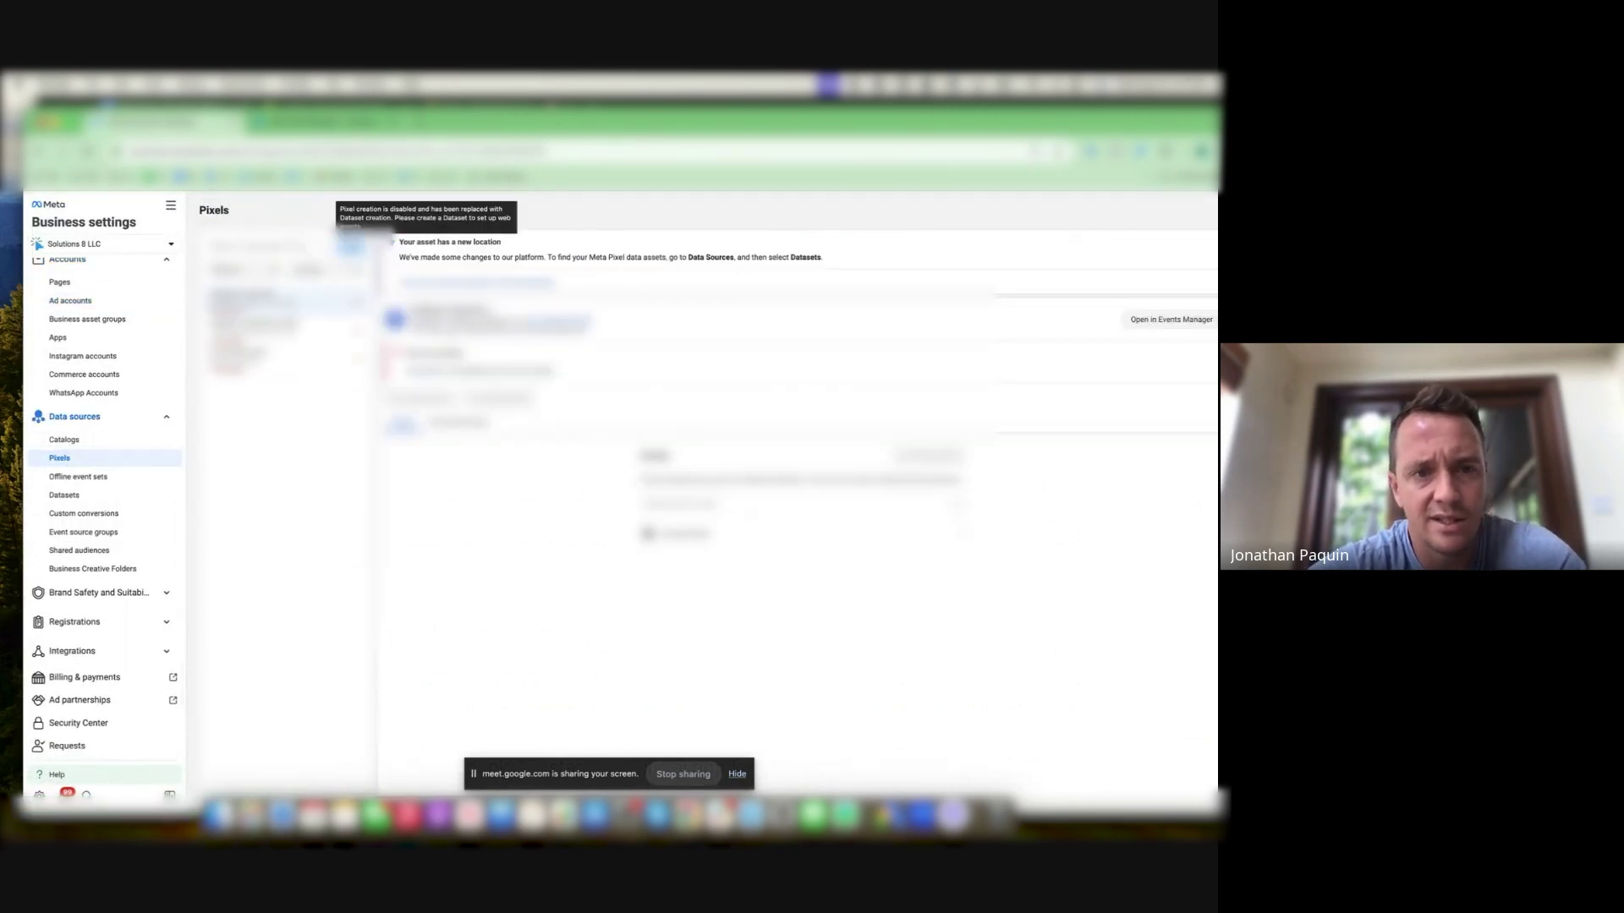
- Under Datasets, display and close the Create a new dataset dialog without creating one, and view the selected dataset's connected assets
left_click(64, 499)
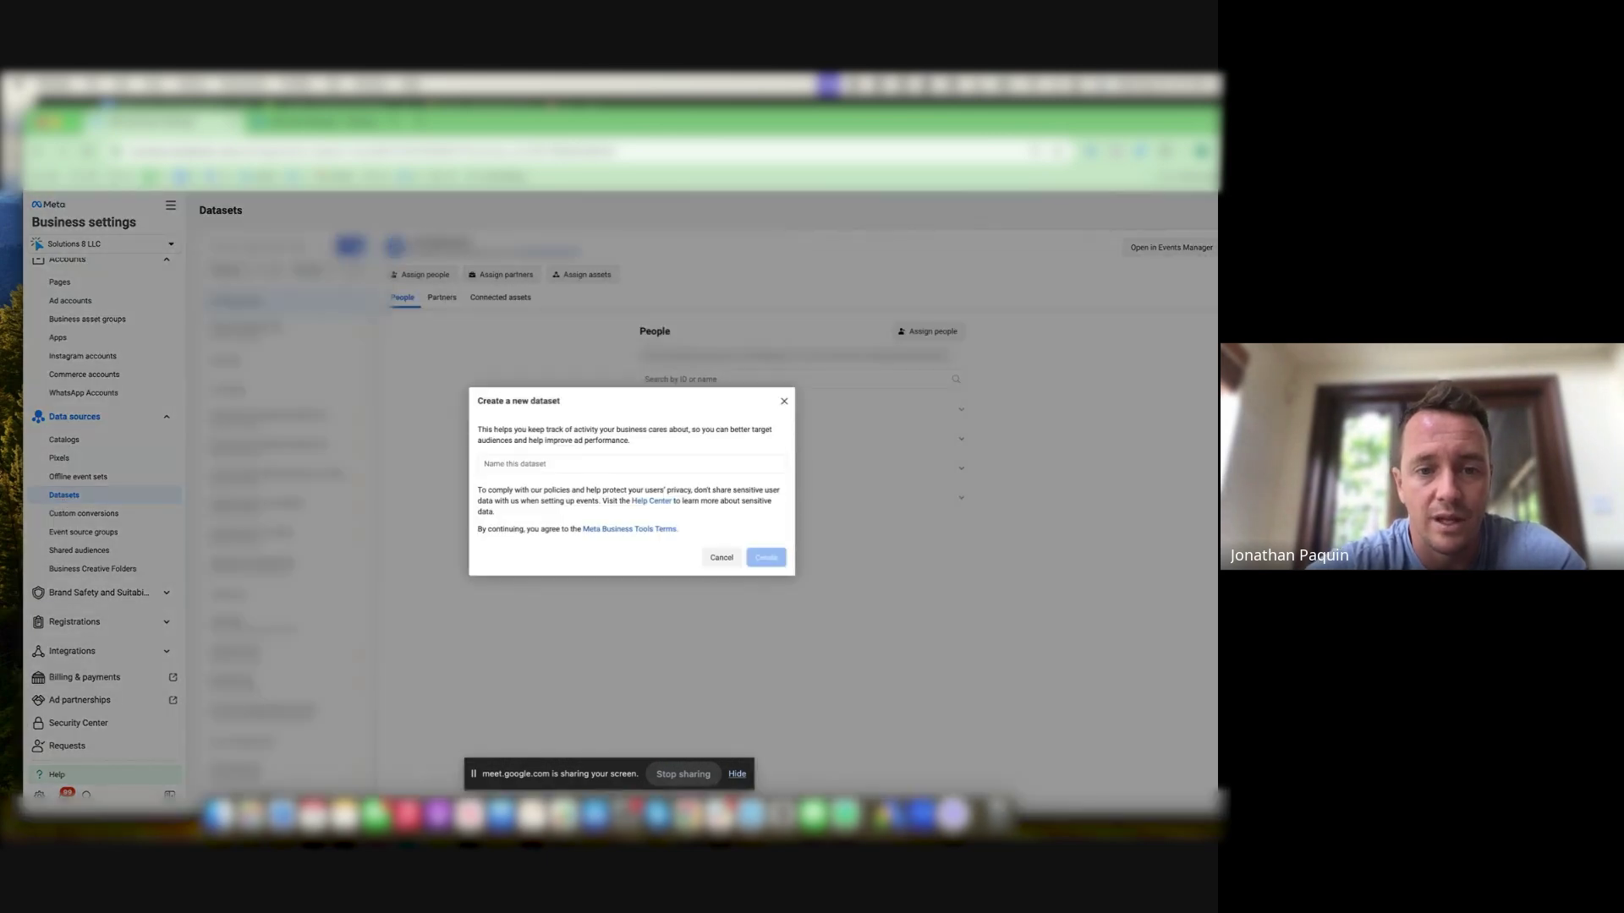
left_click(597, 463)
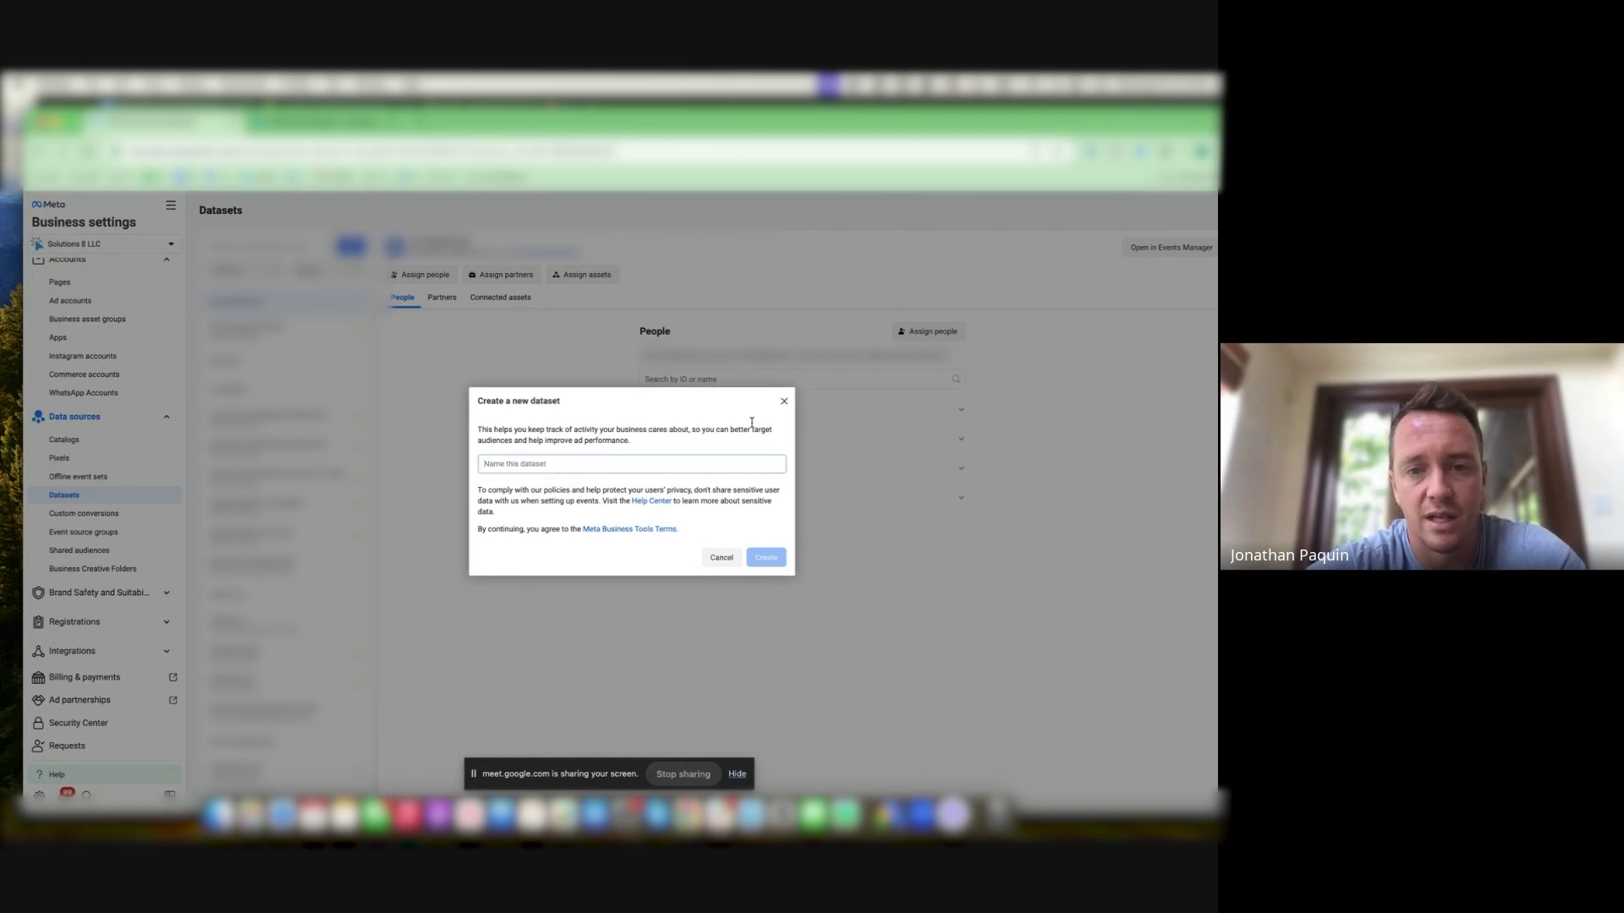
left_click(784, 401)
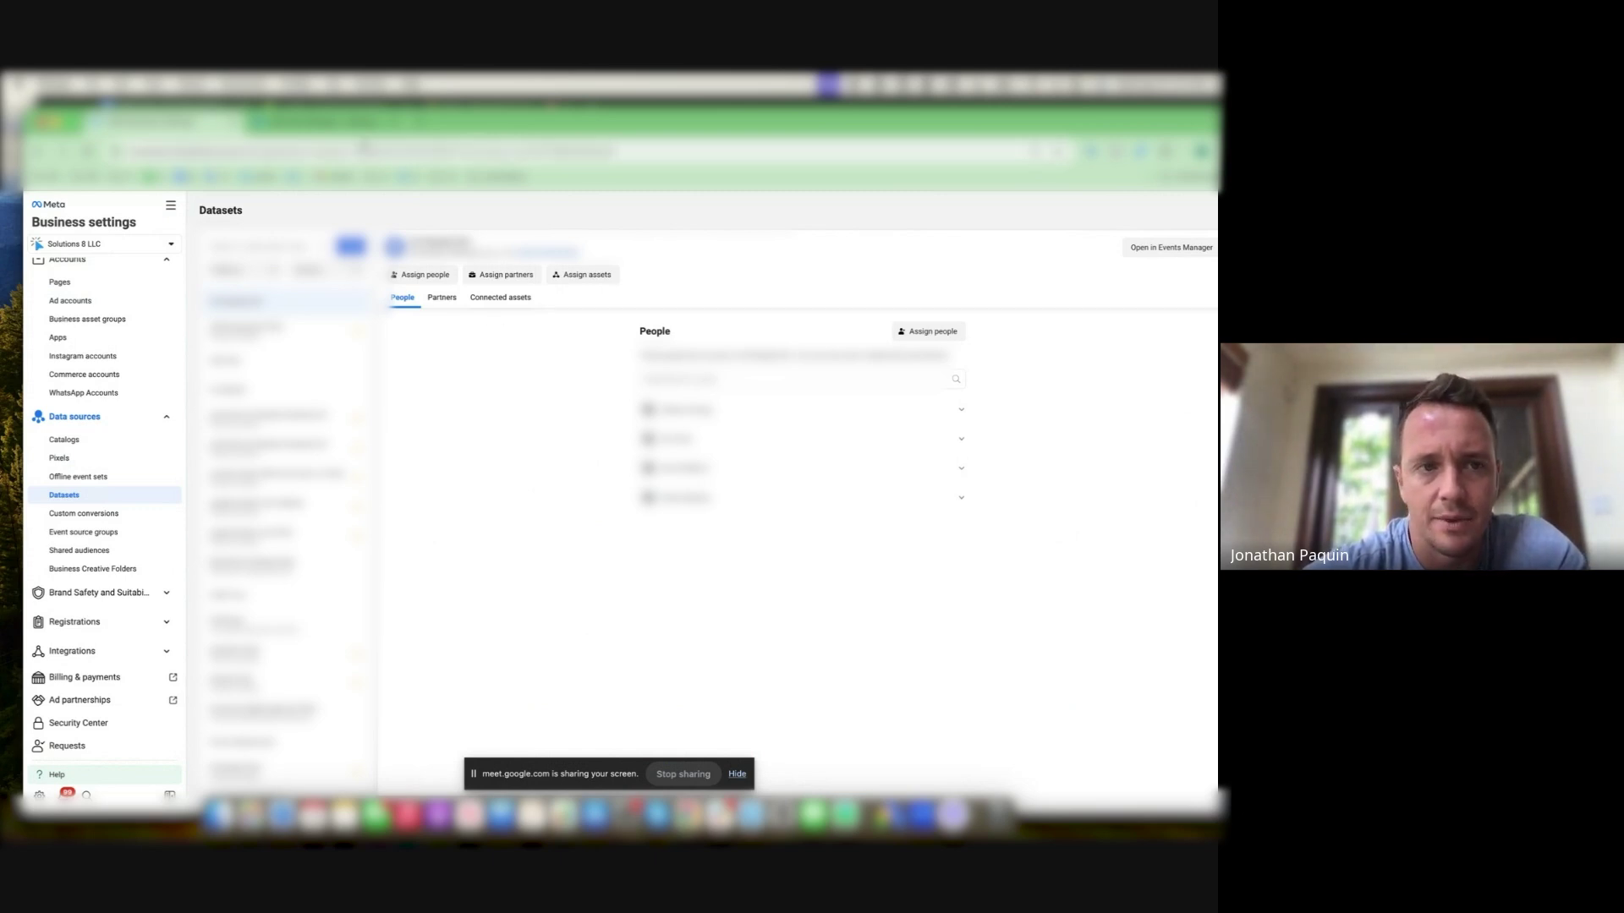
left_click(518, 307)
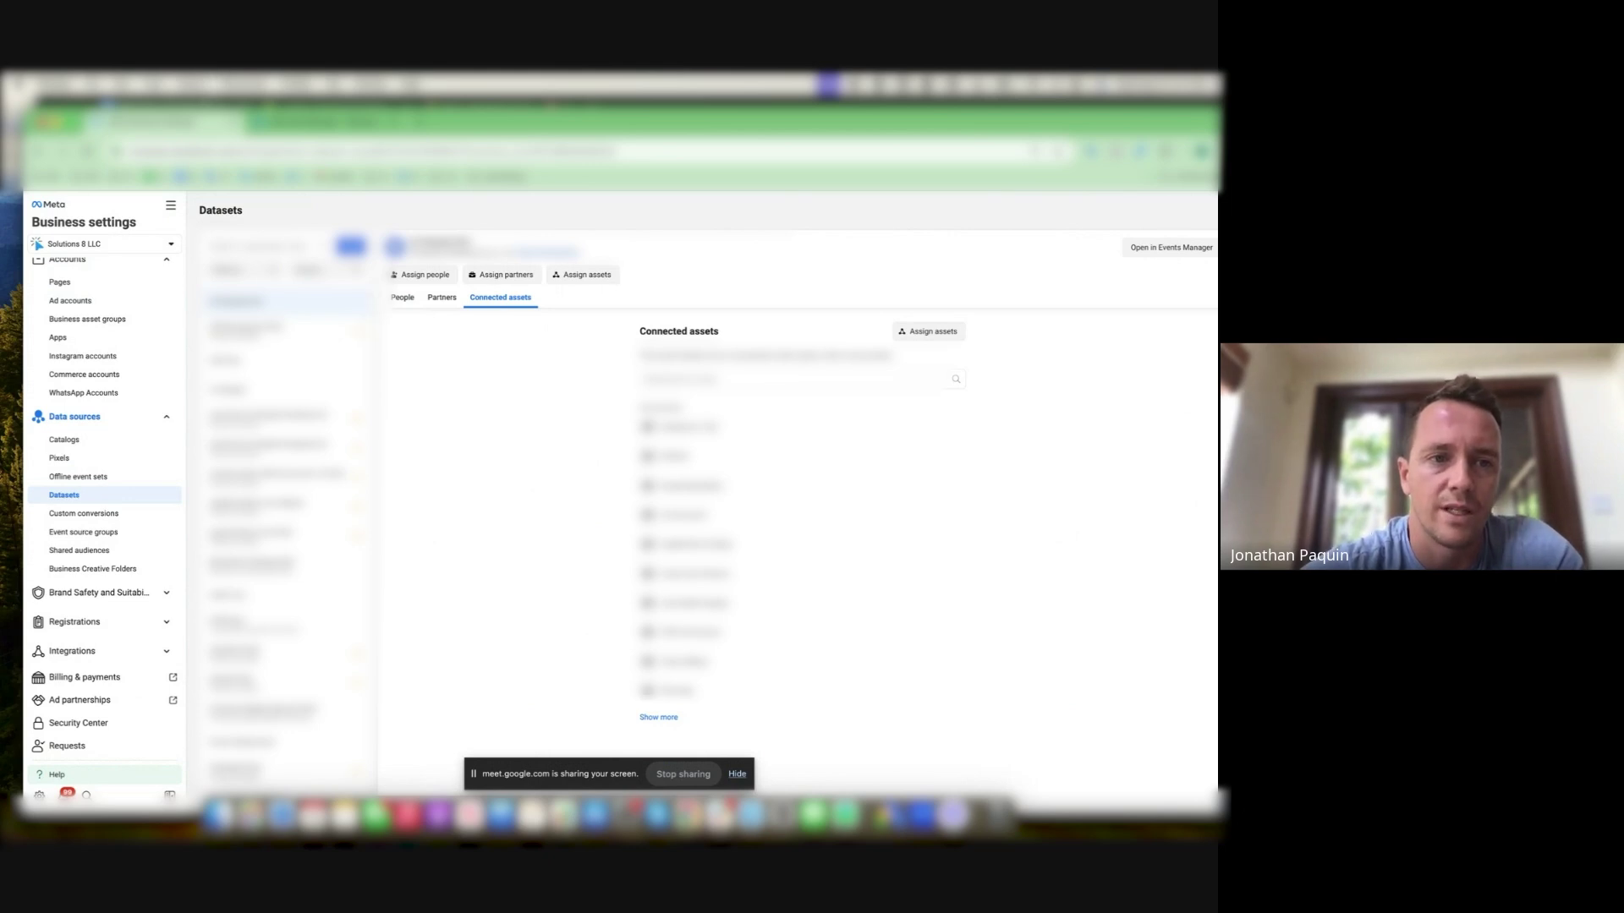
key("super+Tab")
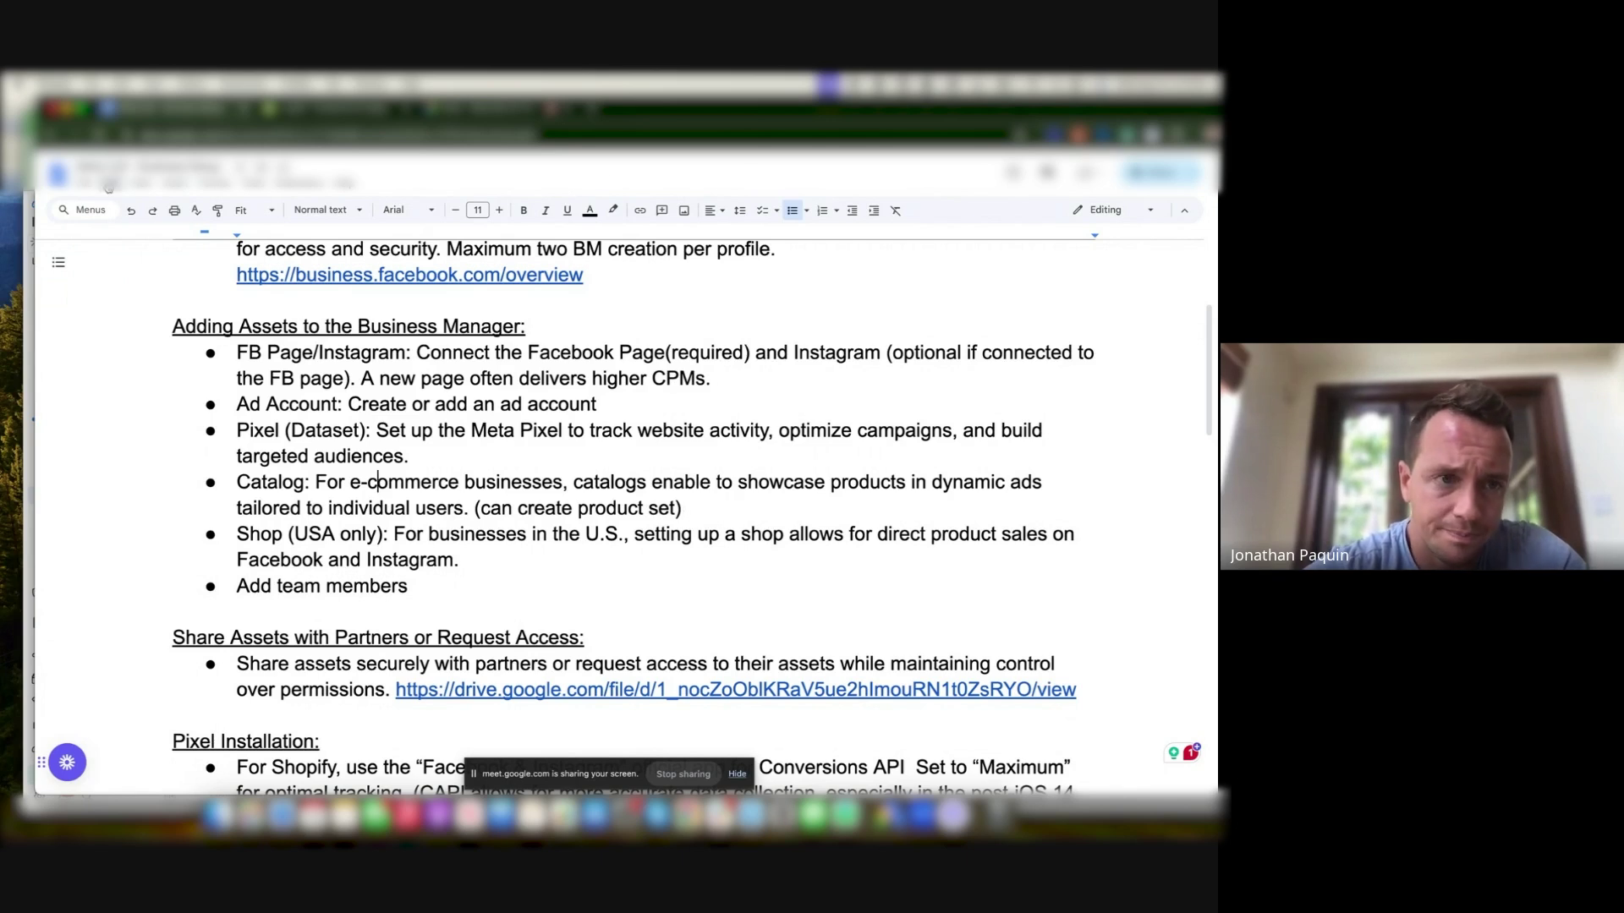
- View the Catalogs list in Meta Business settings and return to the asset list in the setup document
left_click(29, 319)
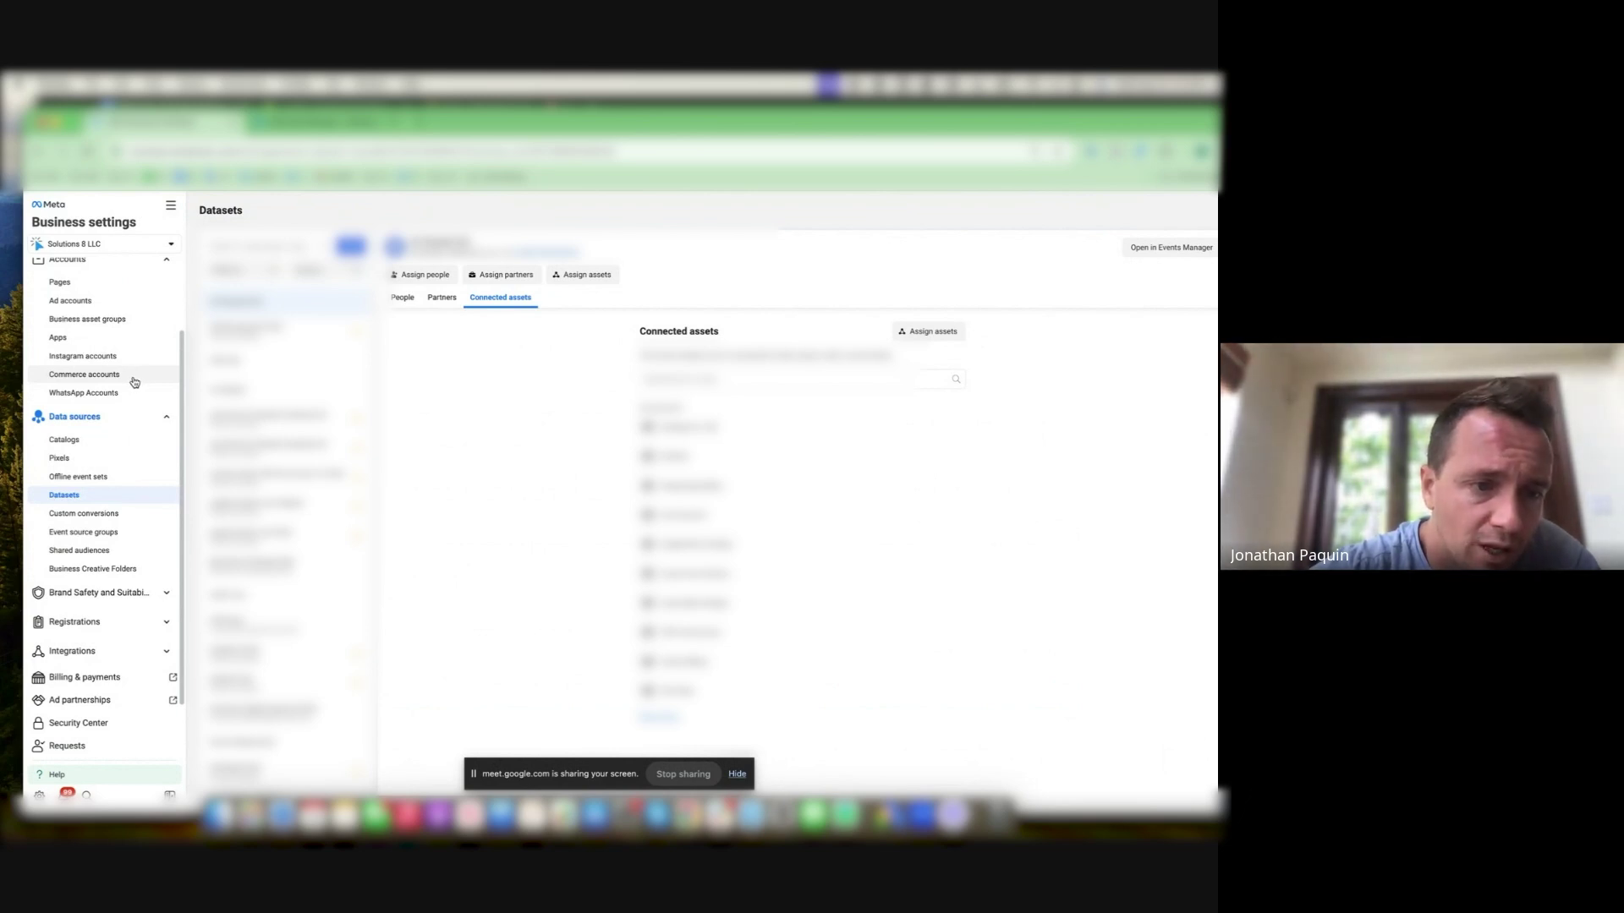
left_click(89, 440)
scroll(321, 541, "down", 2)
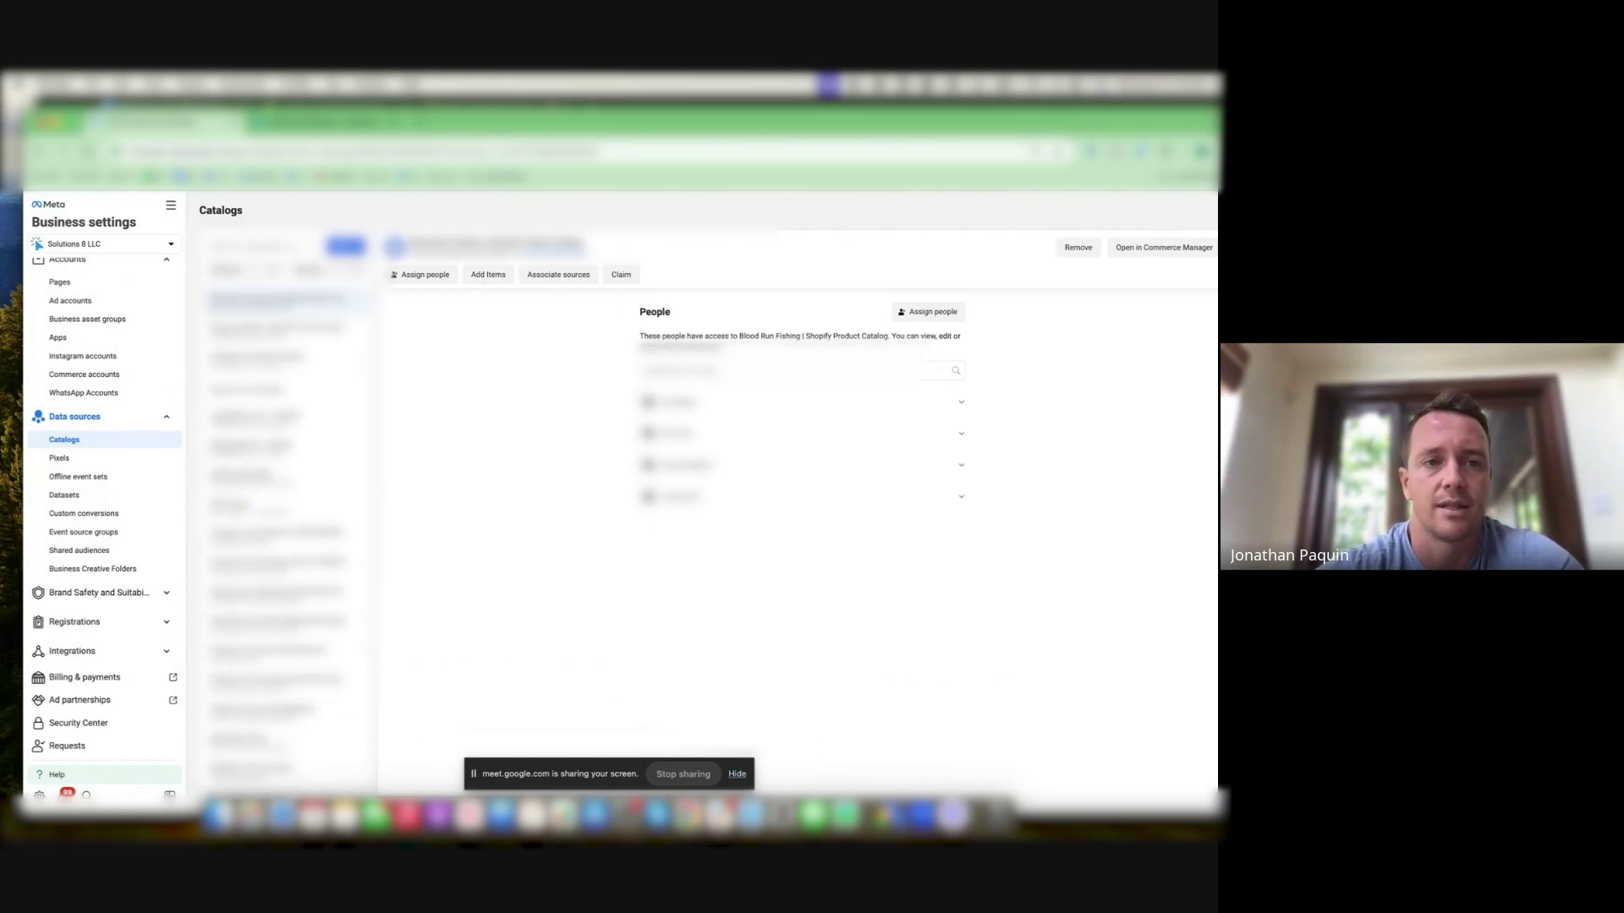
key("super+Tab")
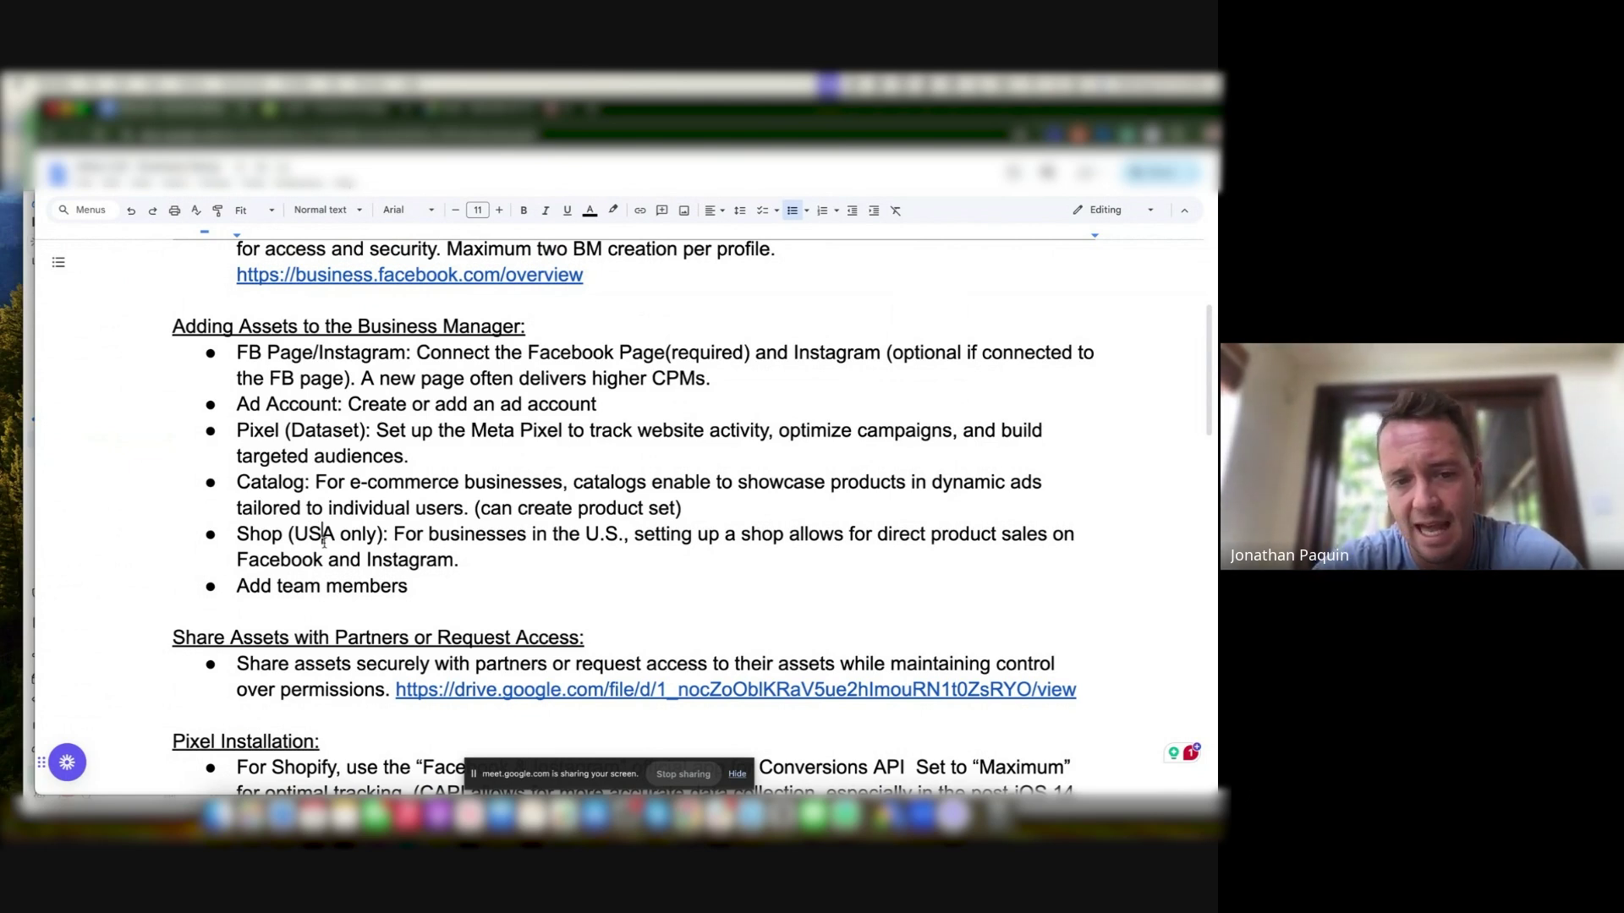
- Highlight the Add team members item in the setup document and open the People list in Meta Business settings
scroll(324, 541, "down", 1)
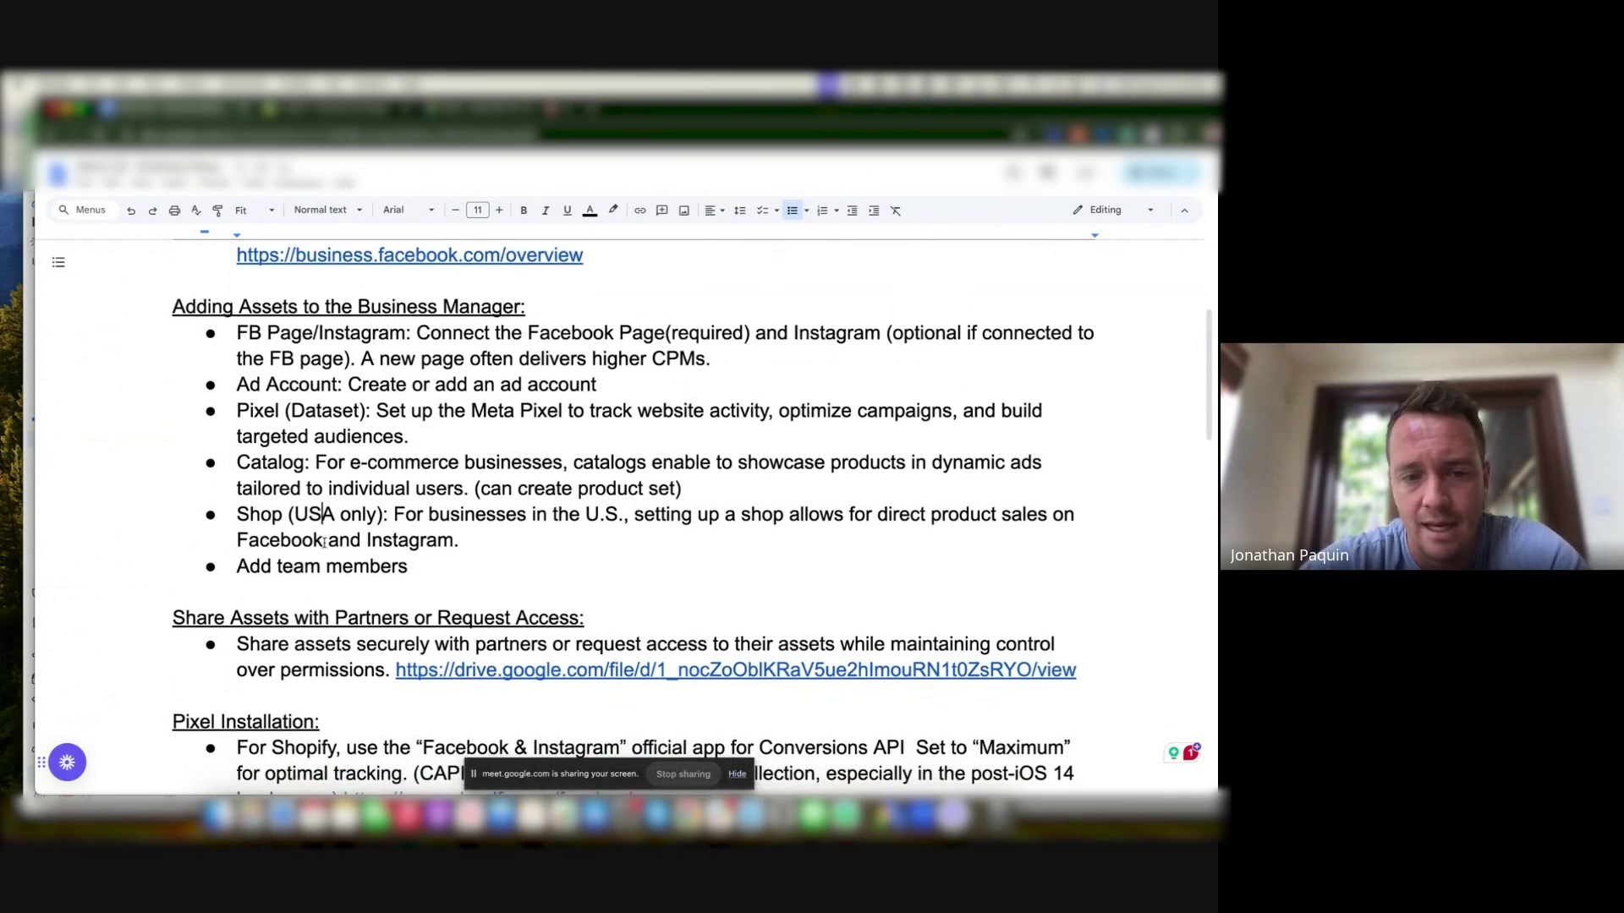
left_click_drag(416, 547, 238, 546)
left_click(25, 465)
scroll(93, 380, "up", 3)
left_click(110, 301)
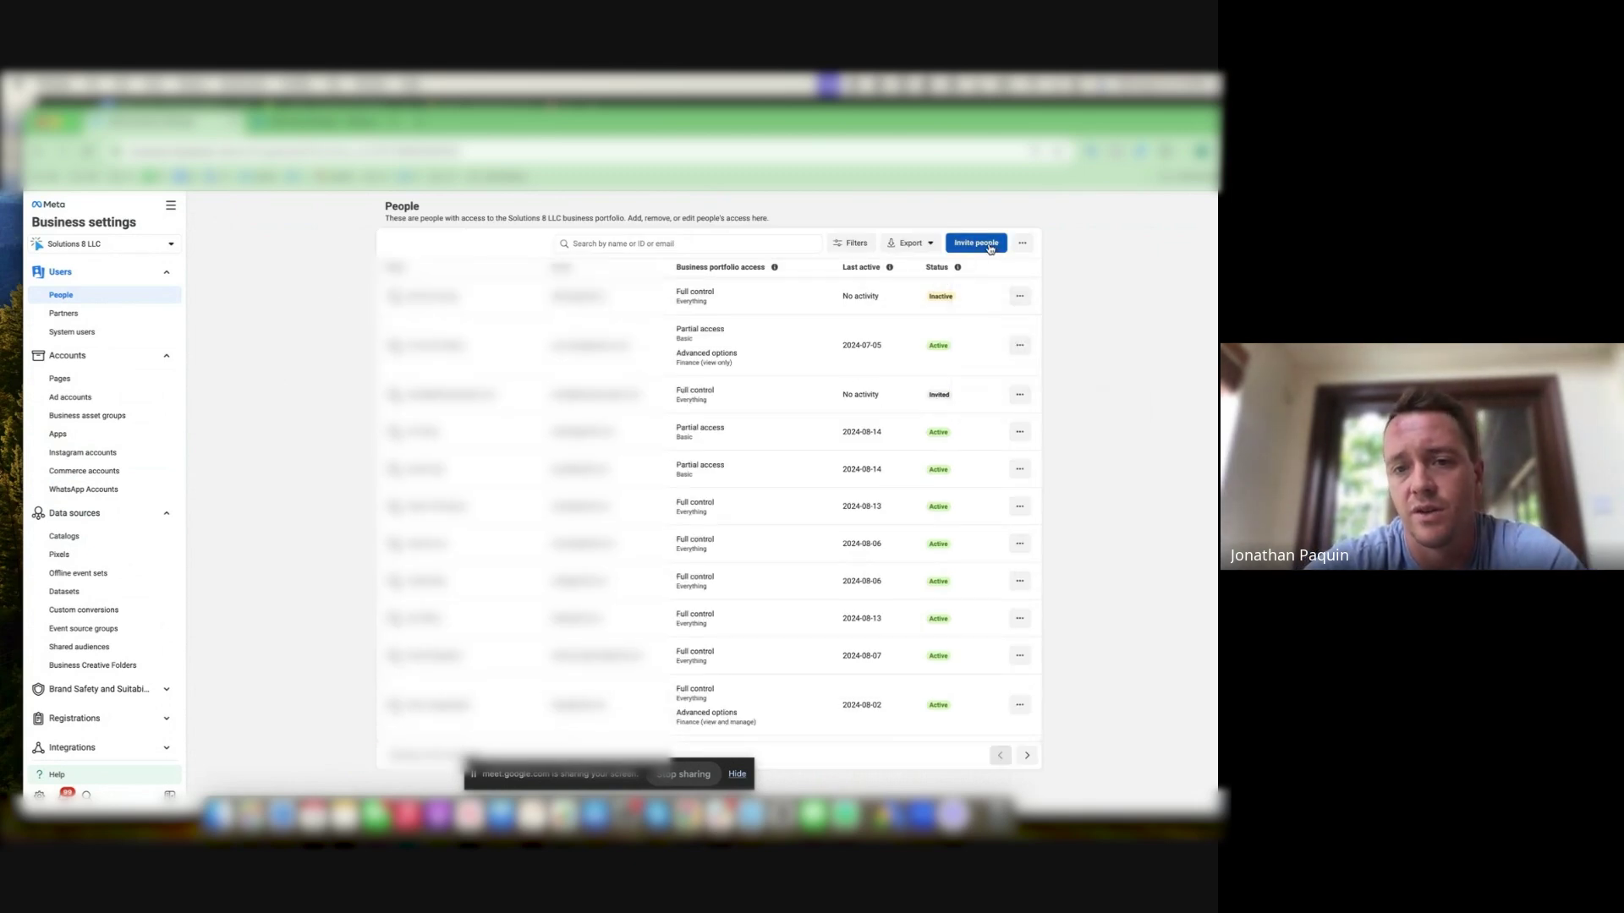
- Display the dialog for inviting people, close it without inviting anyone, and return to the setup document
left_click(988, 247)
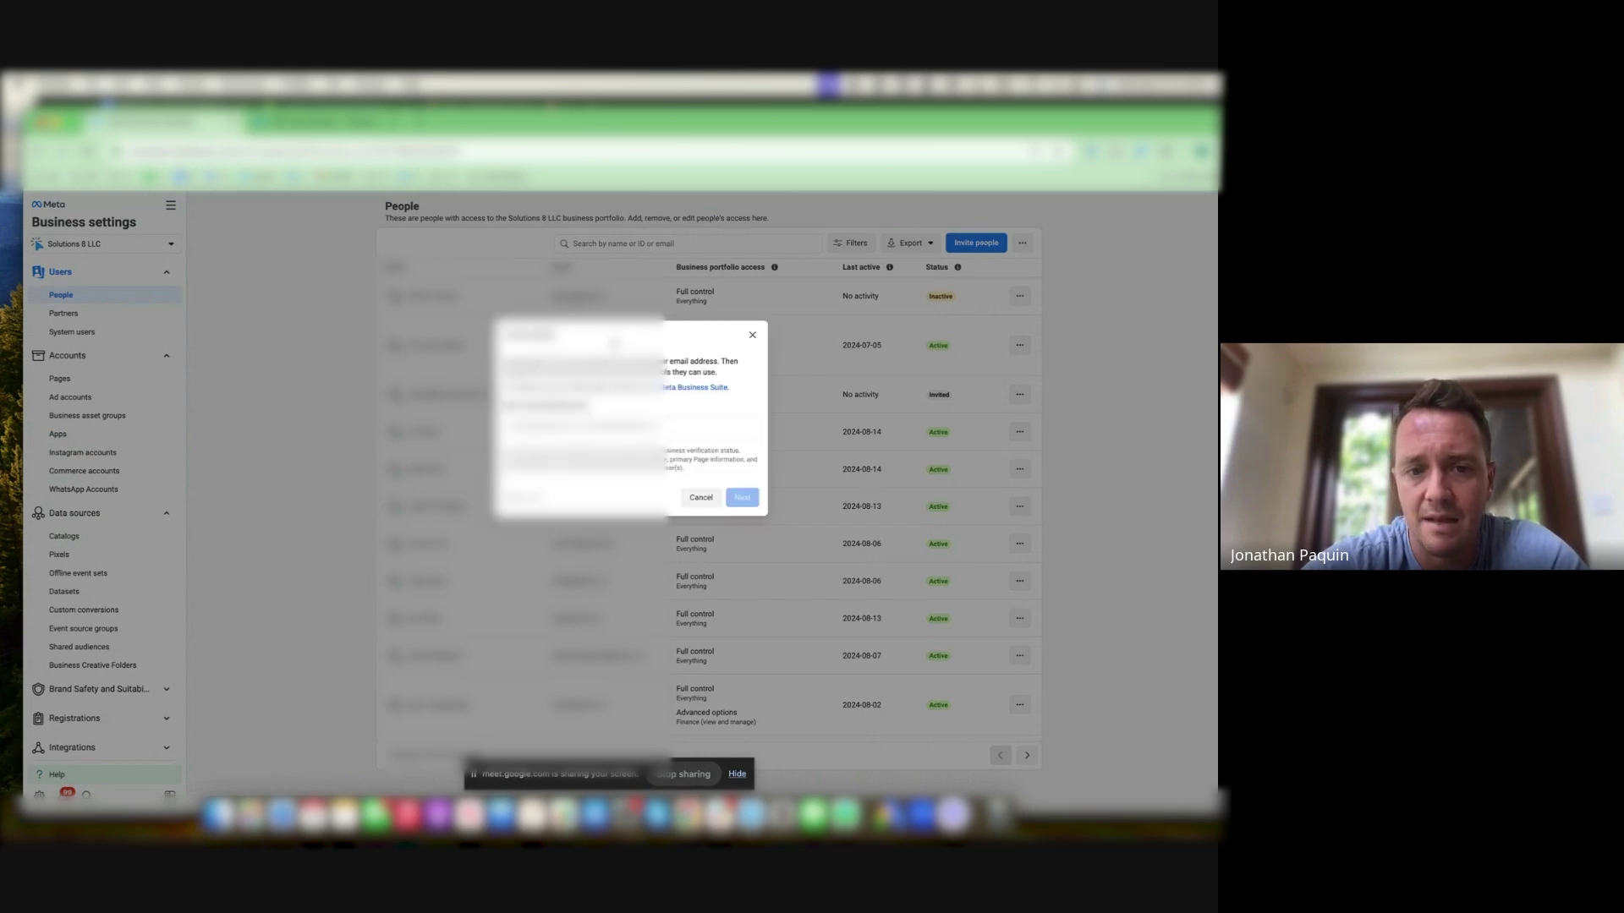
left_click(752, 335)
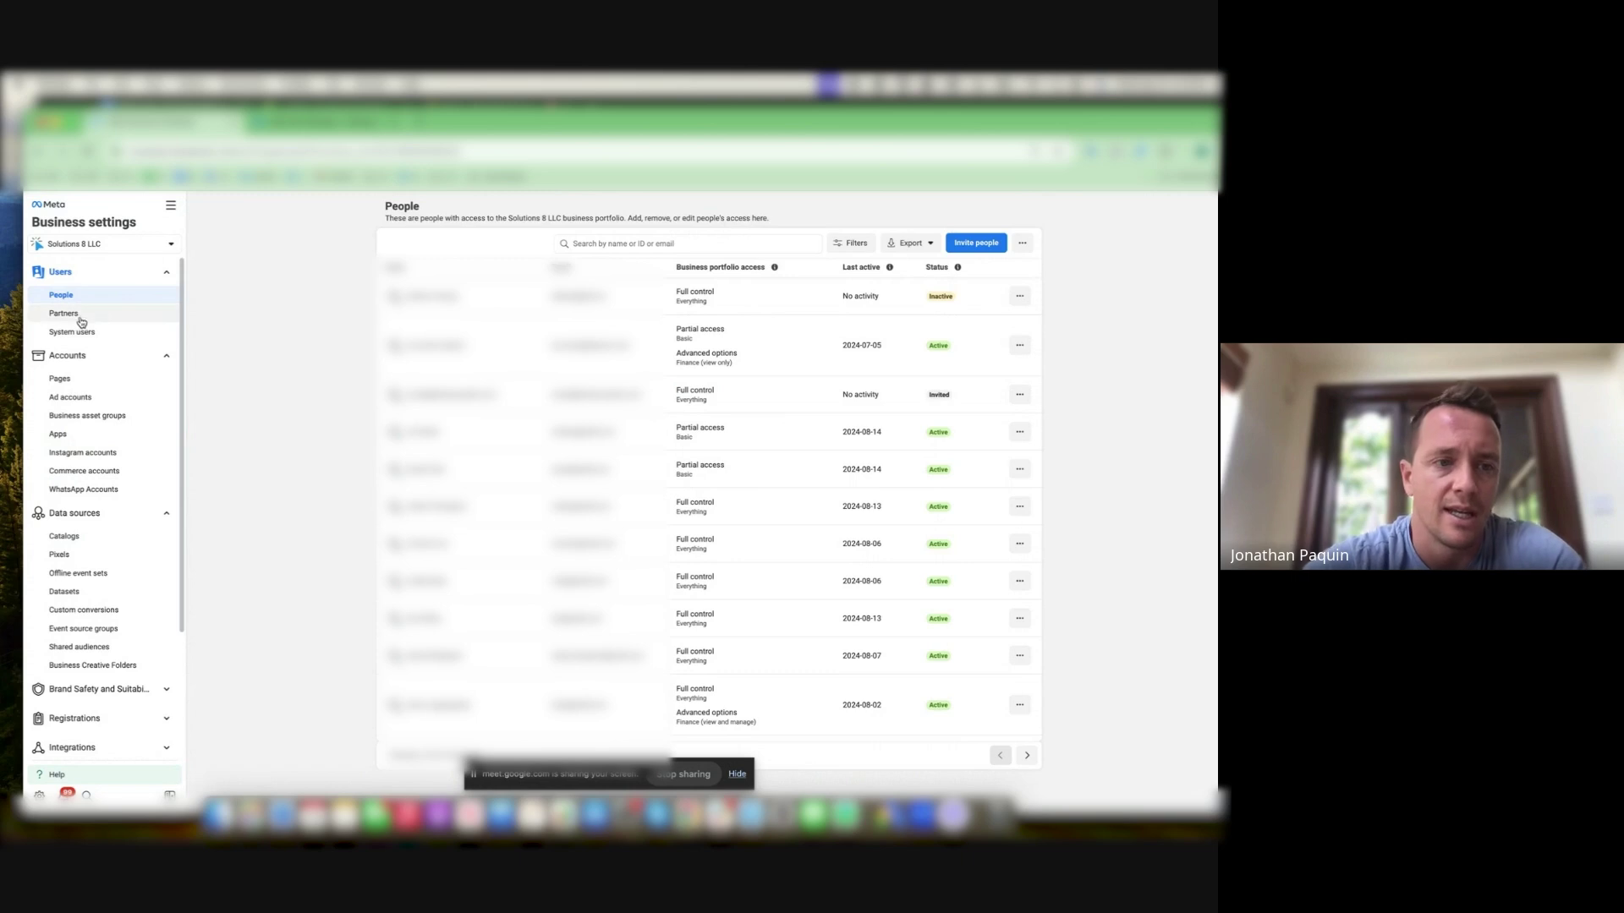
key("super+Tab")
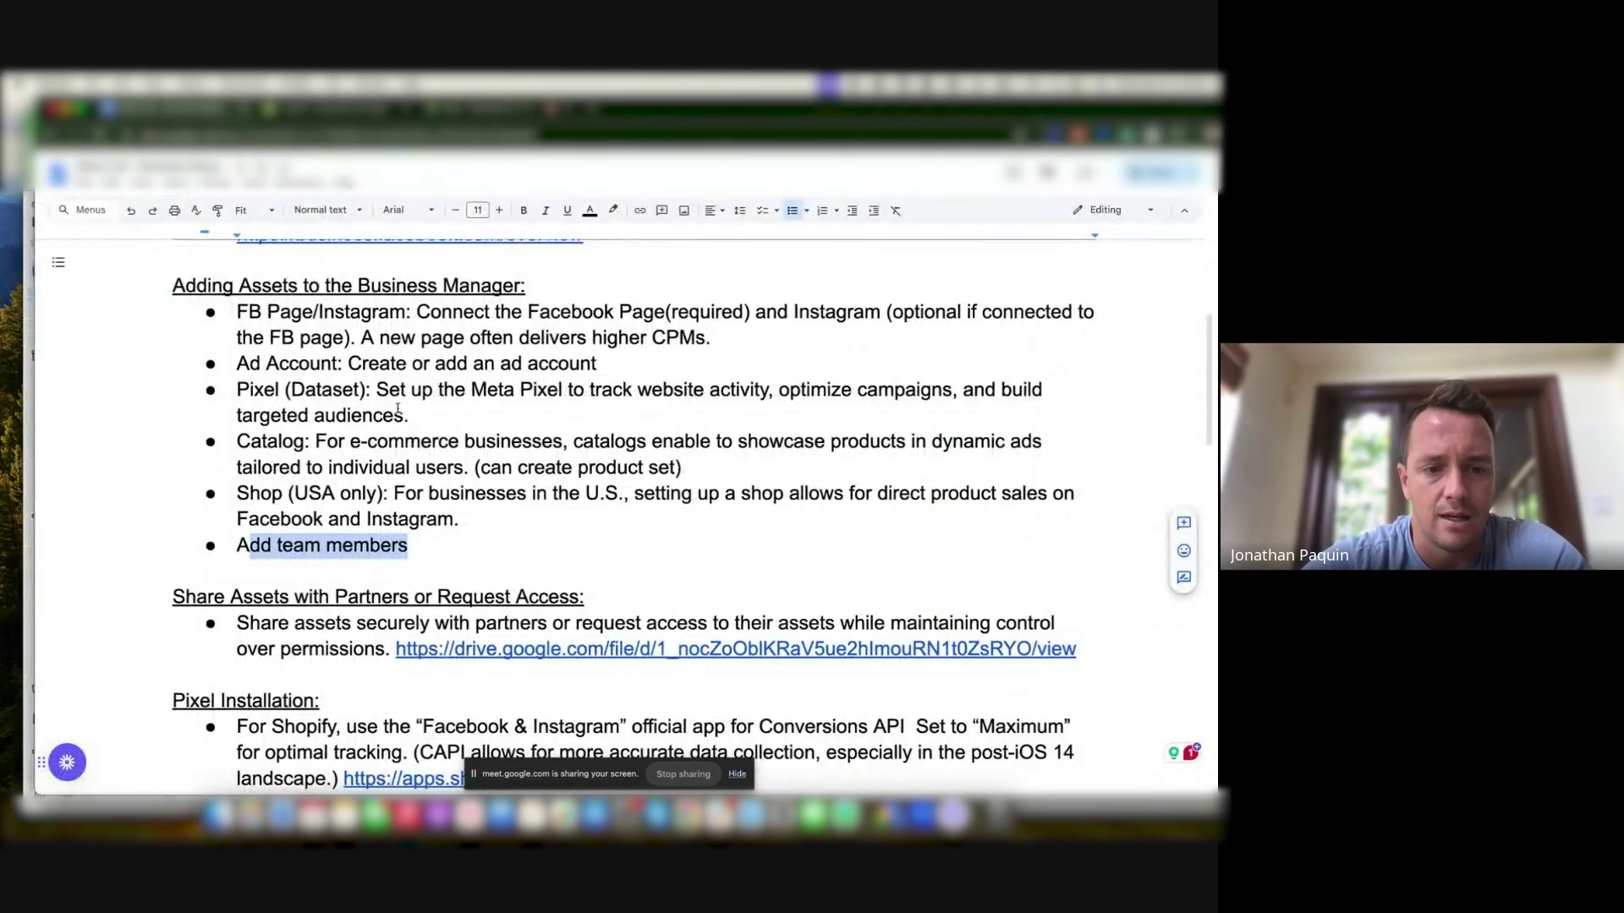
- Open the Google Drive guide linked under Share Assets with Partners or Request Access and review its Meta Access Sharing instructions
scroll(341, 600, "down", 1)
left_click(341, 602)
scroll(341, 601, "down", 2)
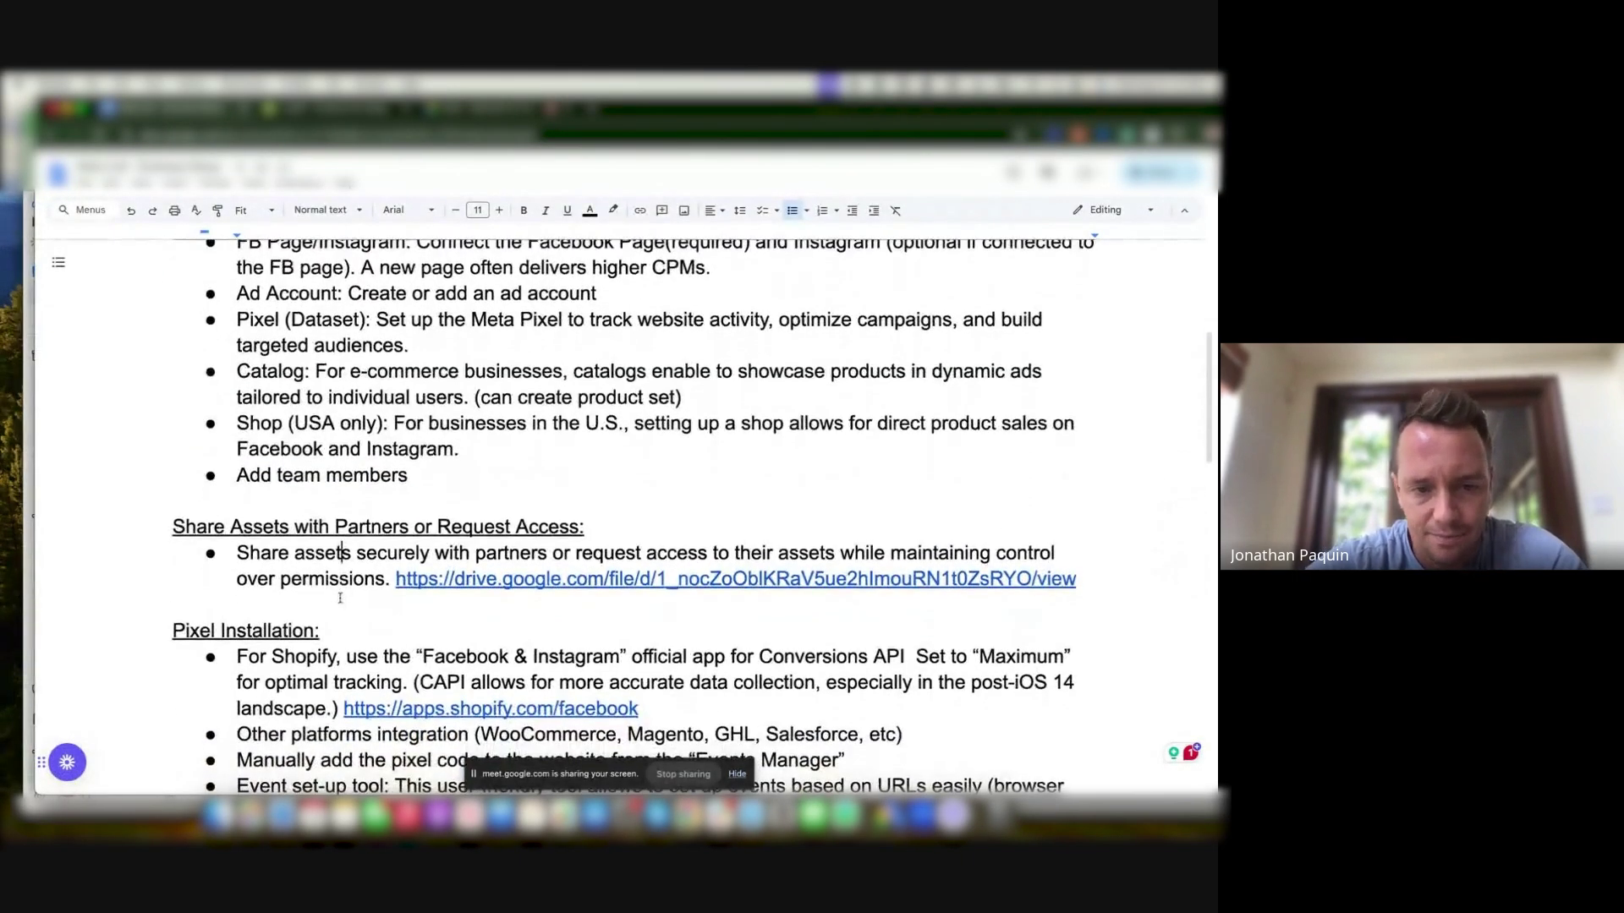
scroll(360, 576, "down", 1)
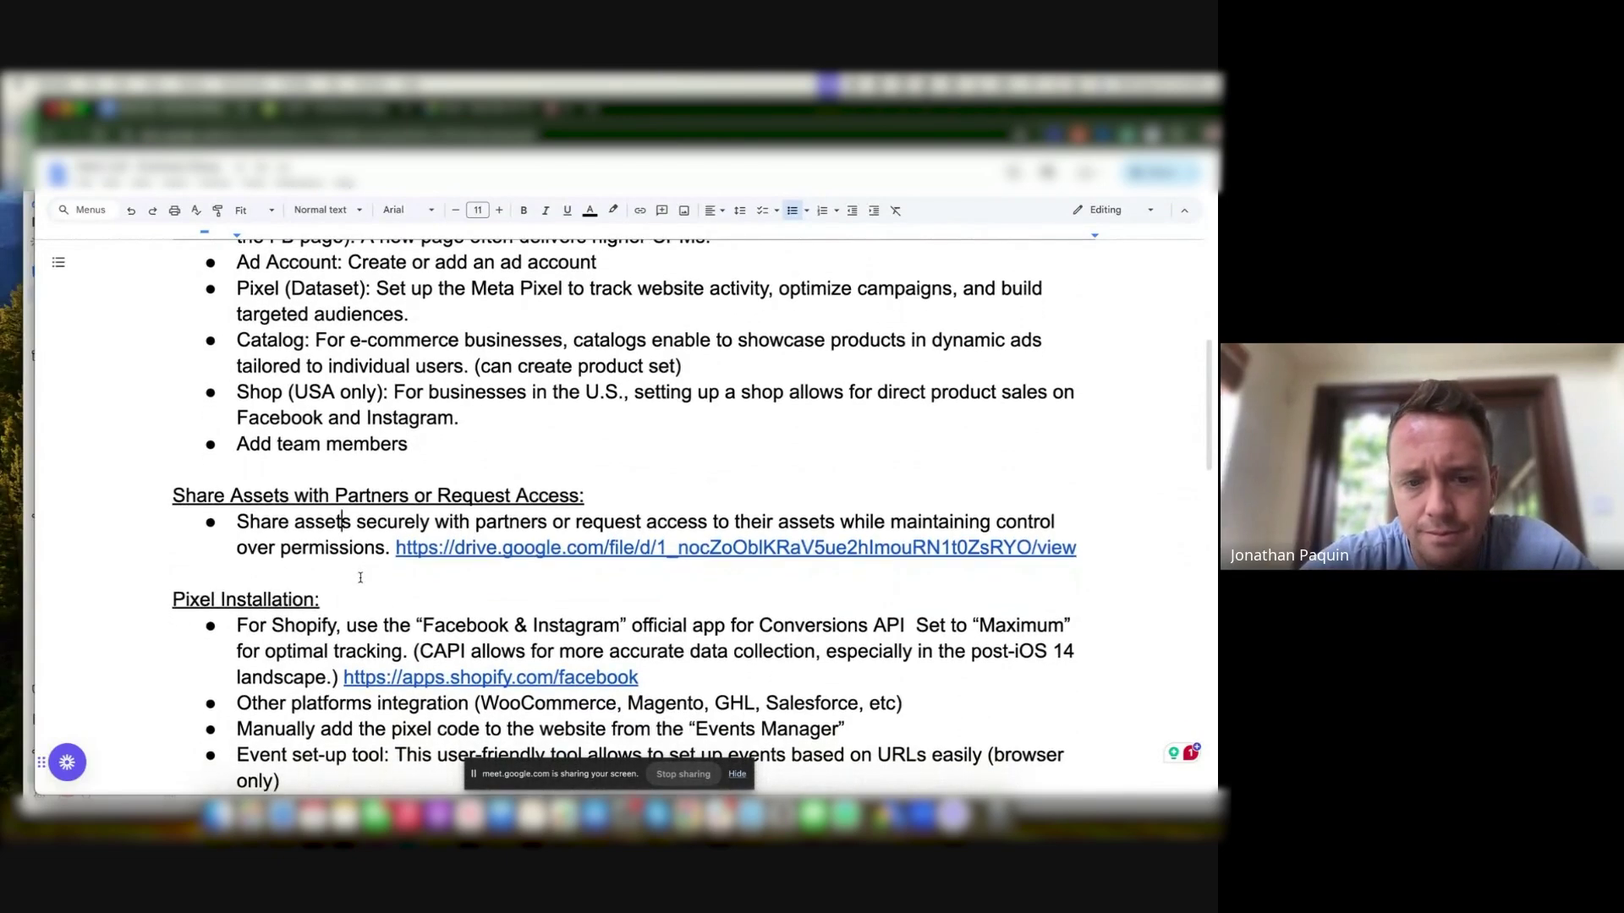
left_click(552, 551)
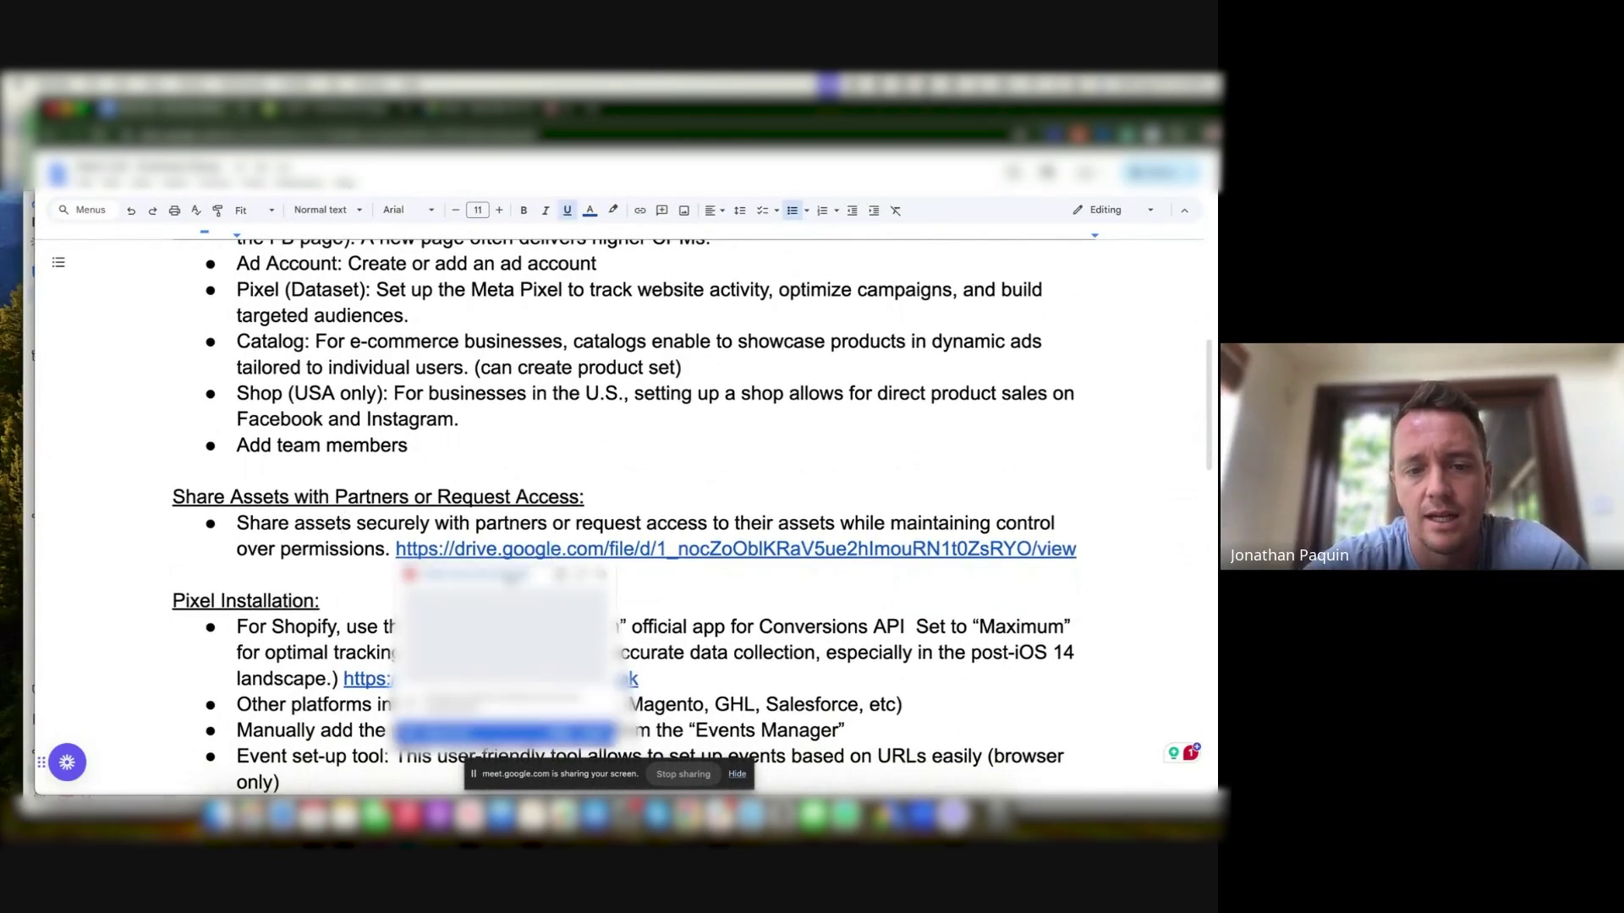
left_click(509, 575)
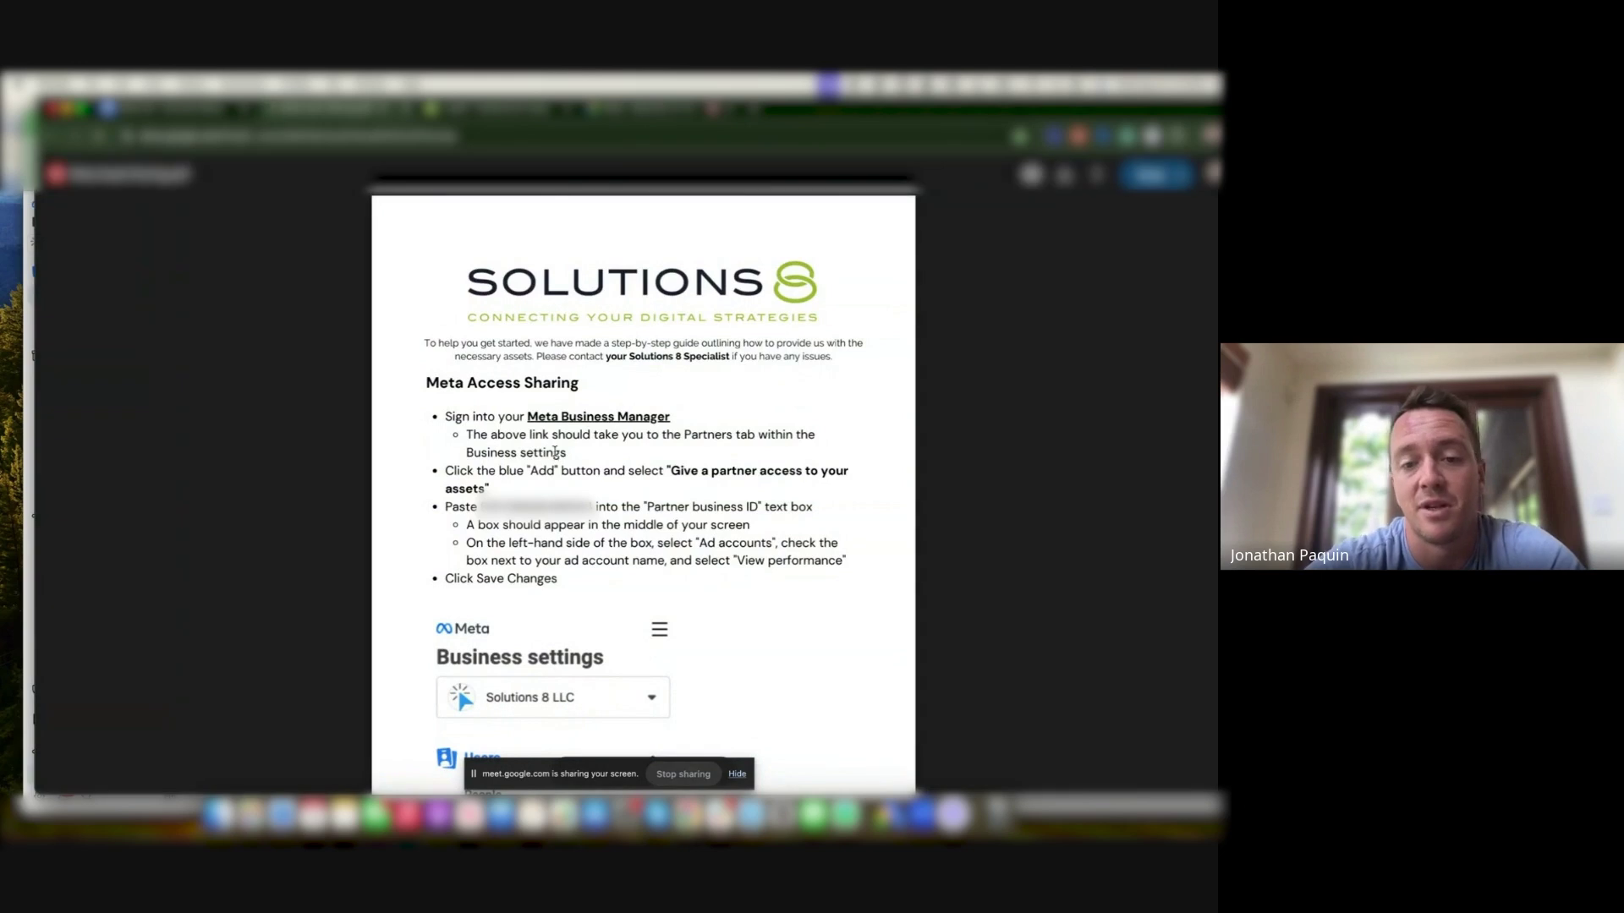
scroll(664, 720, "down", 2)
scroll(664, 721, "down", 2)
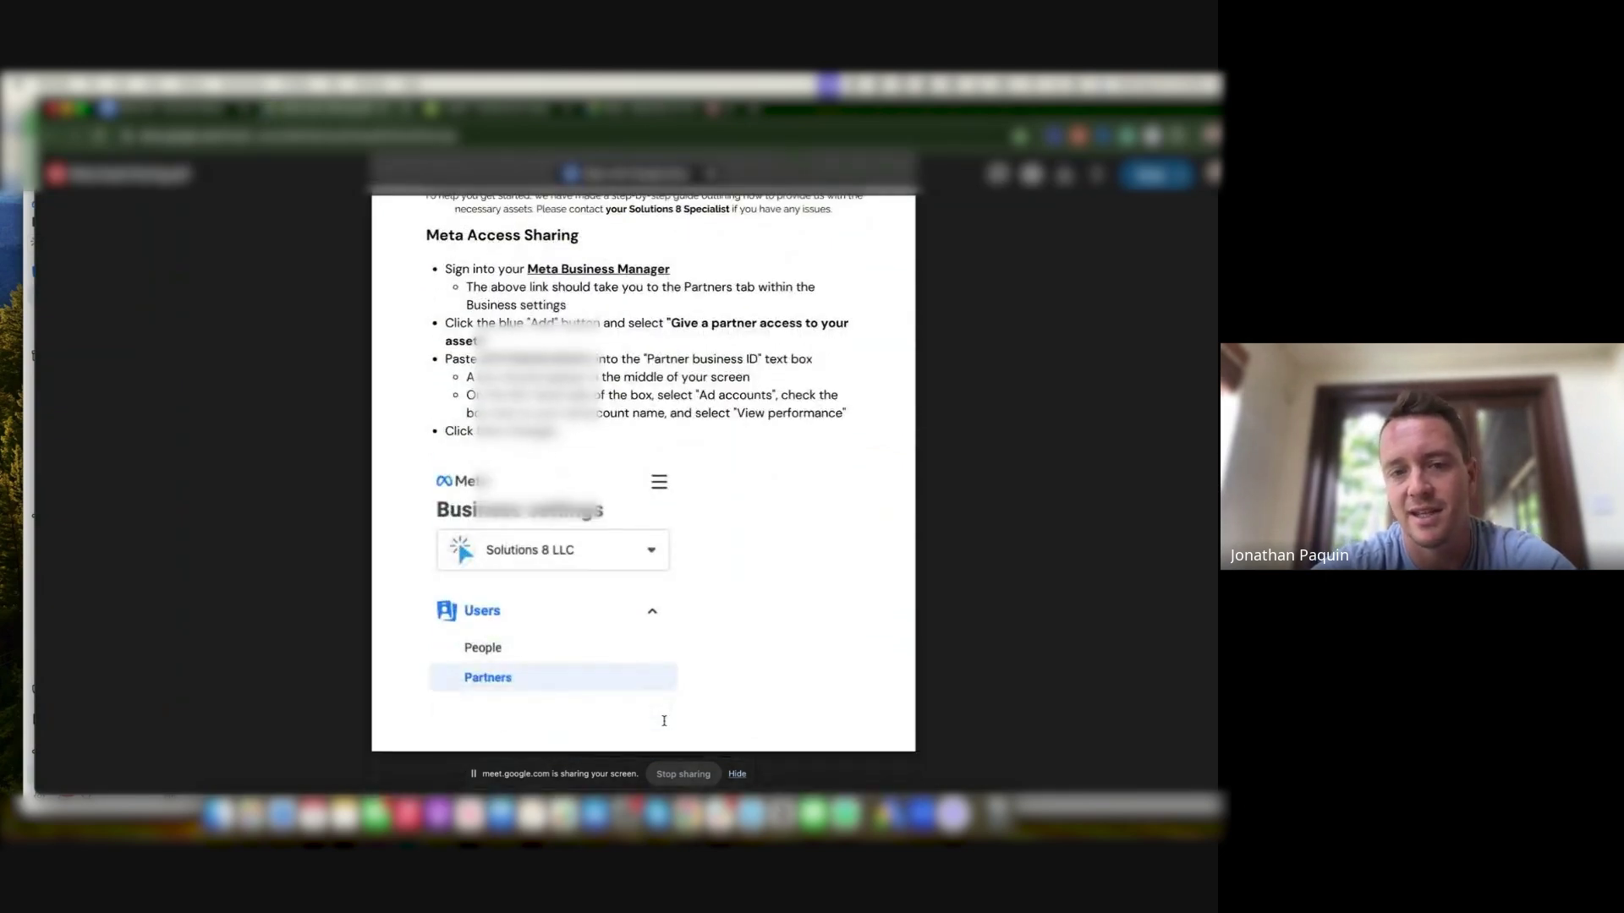
scroll(592, 643, "up", 3)
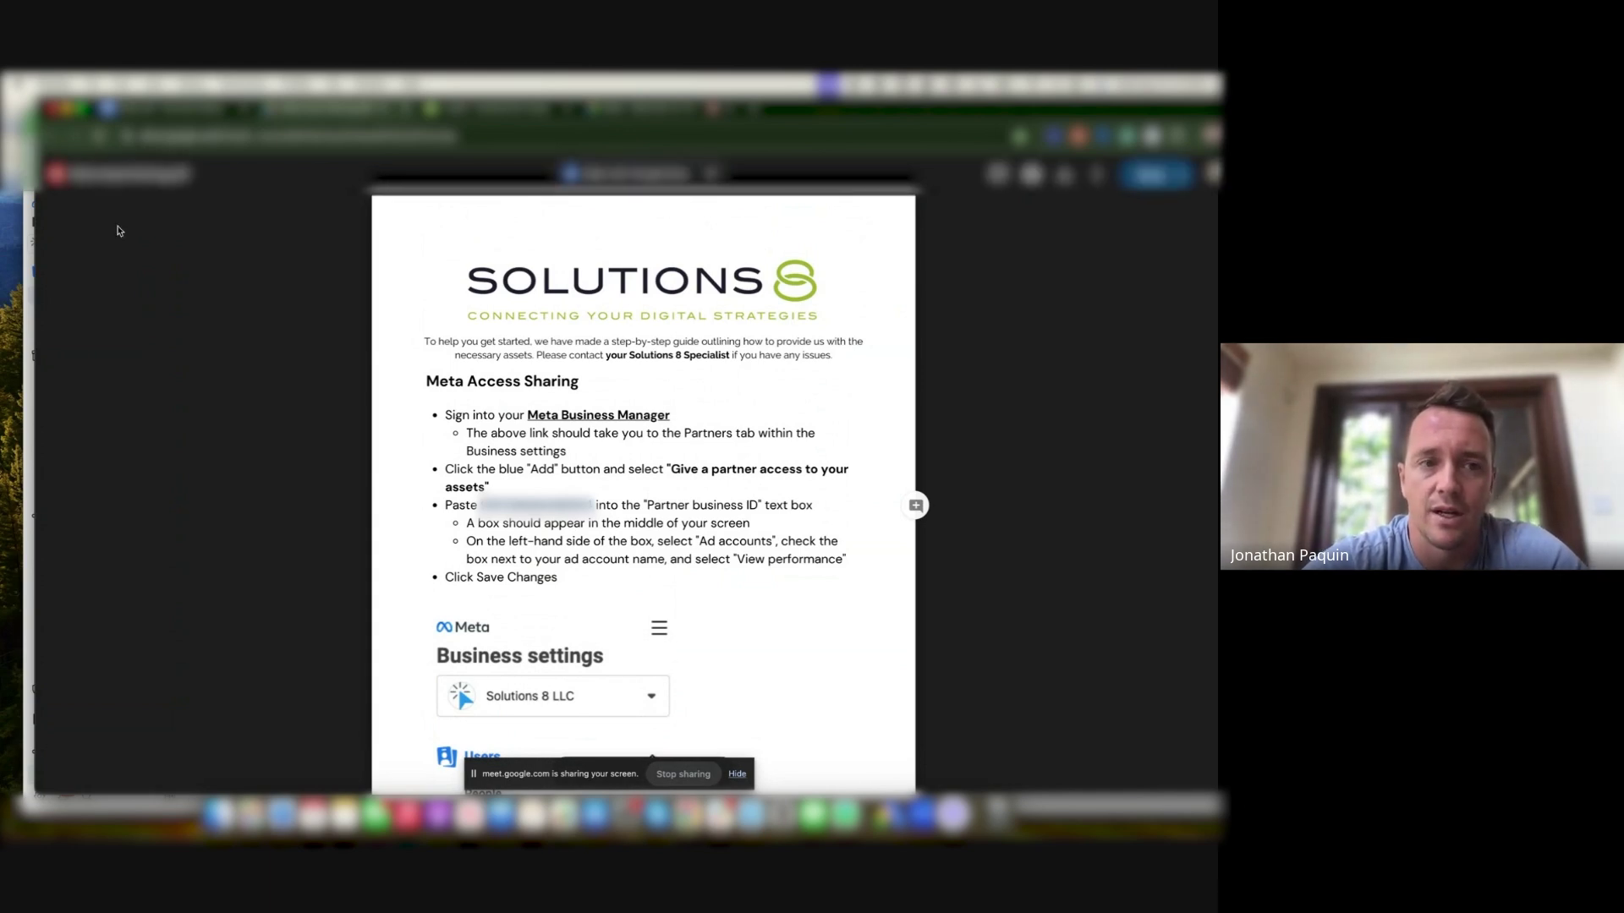
- In Meta Business settings, open Partners, display the request form for asking a partner to share assets, and close it
left_click(25, 359)
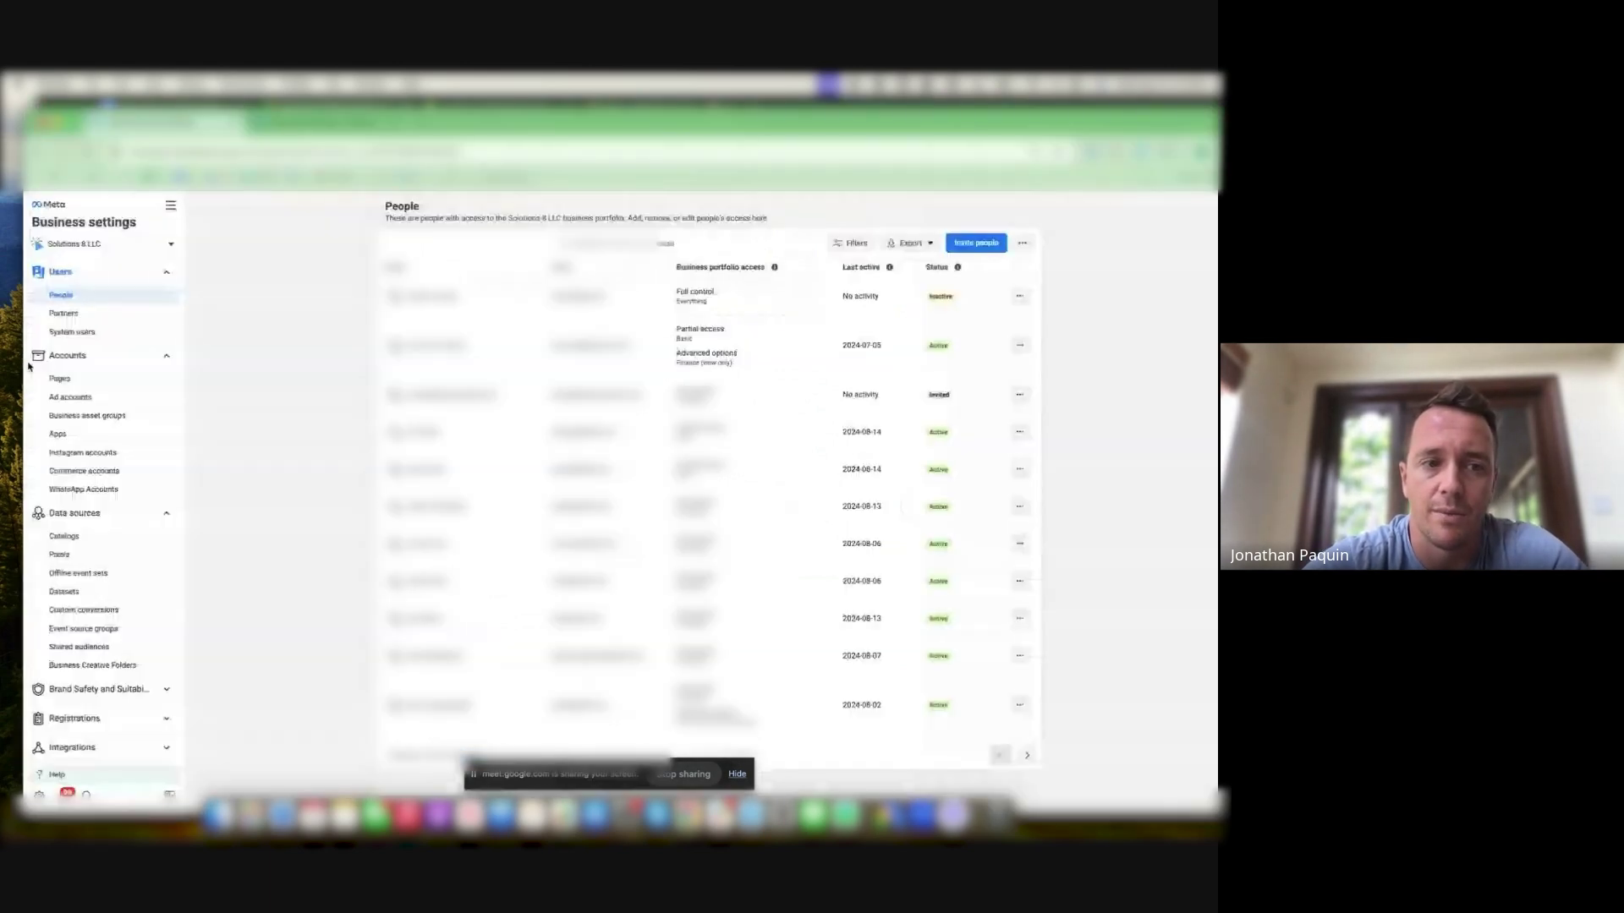
left_click(116, 316)
left_click(345, 246)
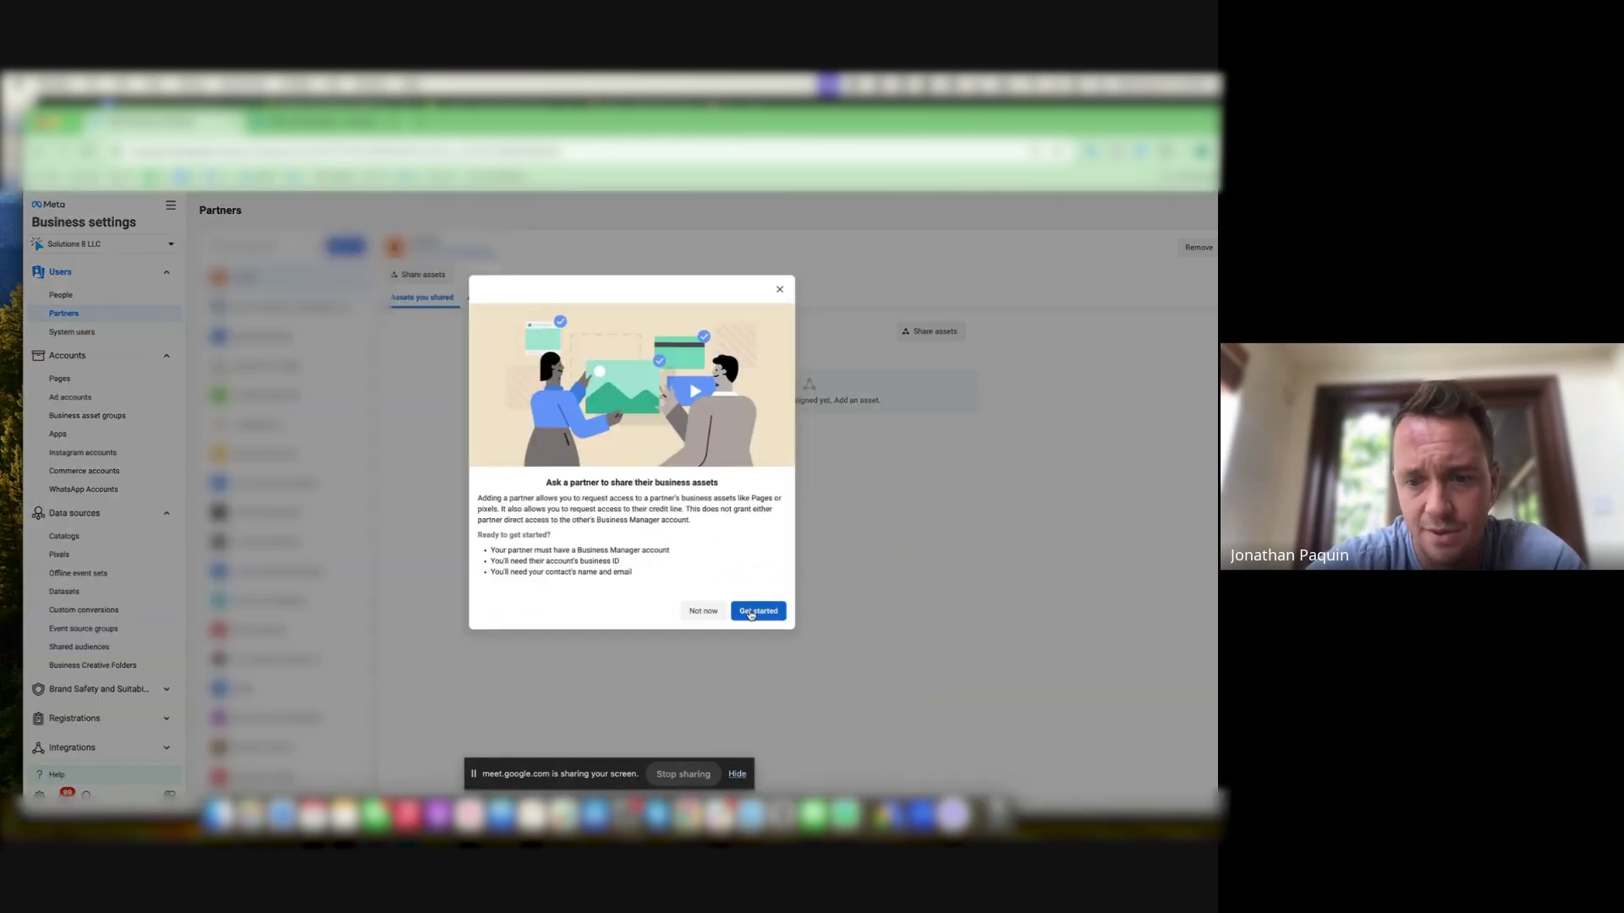
left_click(754, 612)
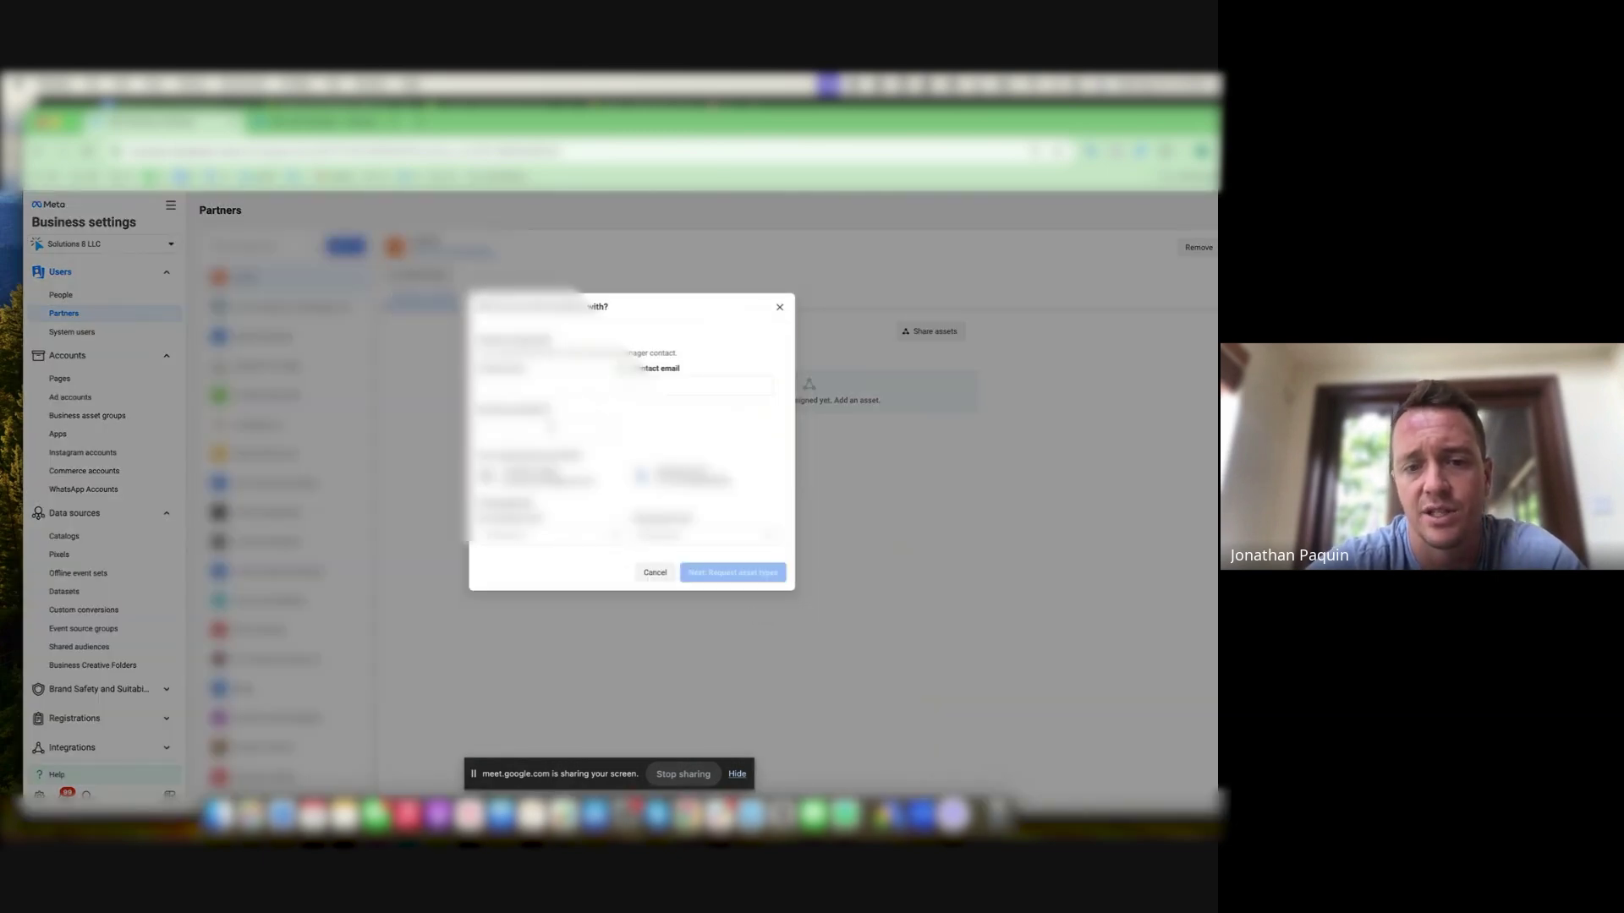
left_click(780, 307)
- Start adding a new partner to share assets with, paste the partner business ID, and close the dialog
left_click(345, 245)
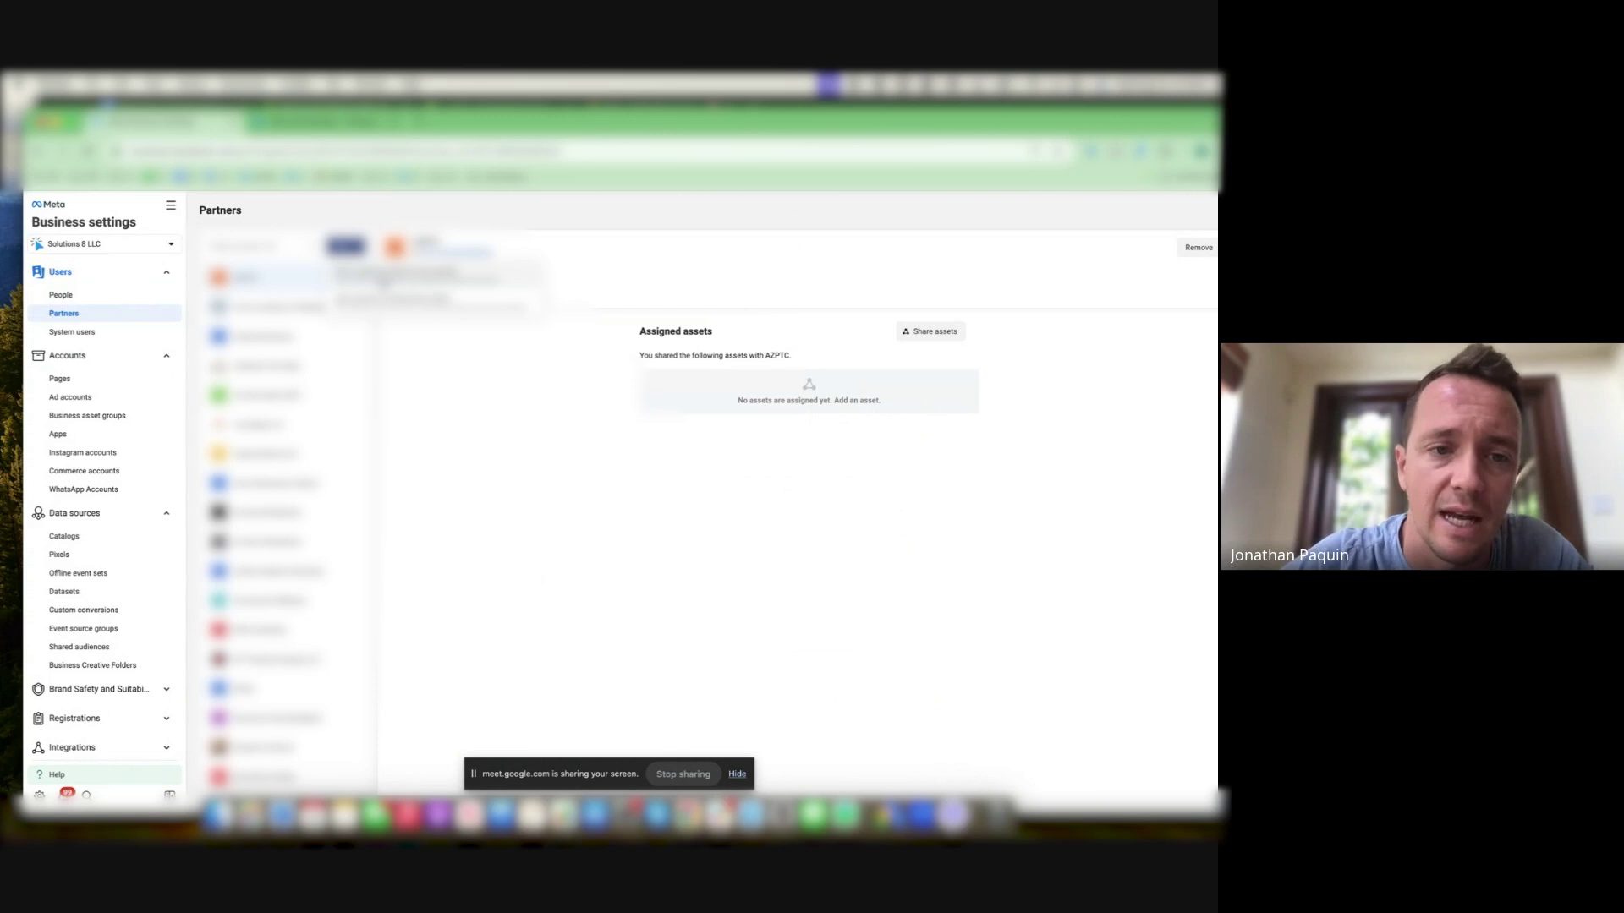
left_click(394, 276)
left_click(571, 463)
key("super+v")
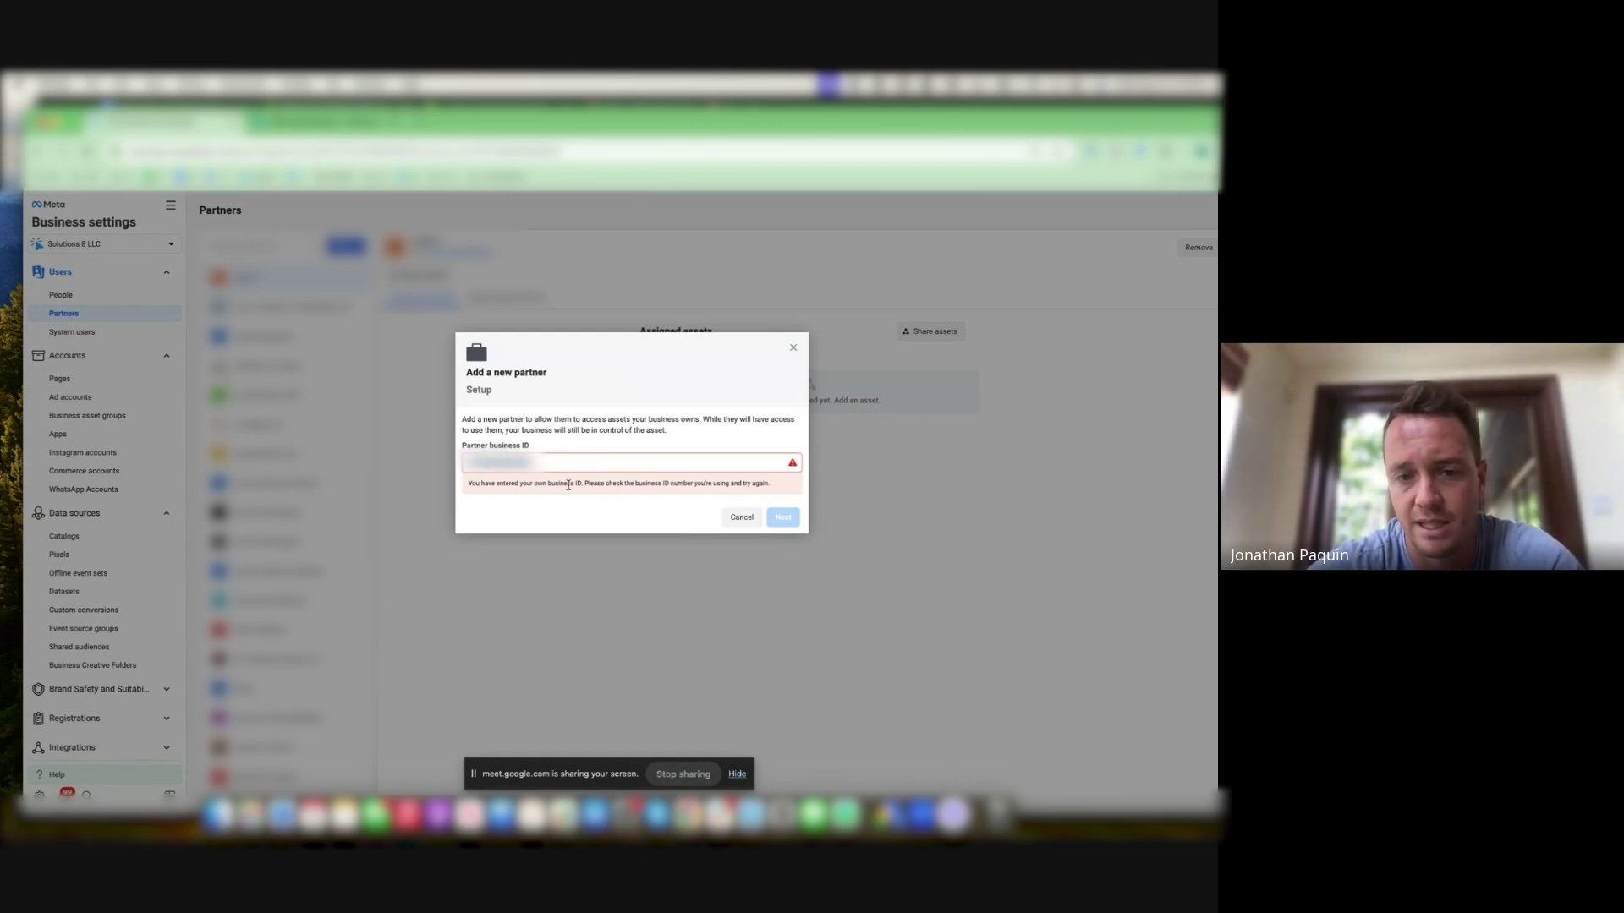
left_click(794, 350)
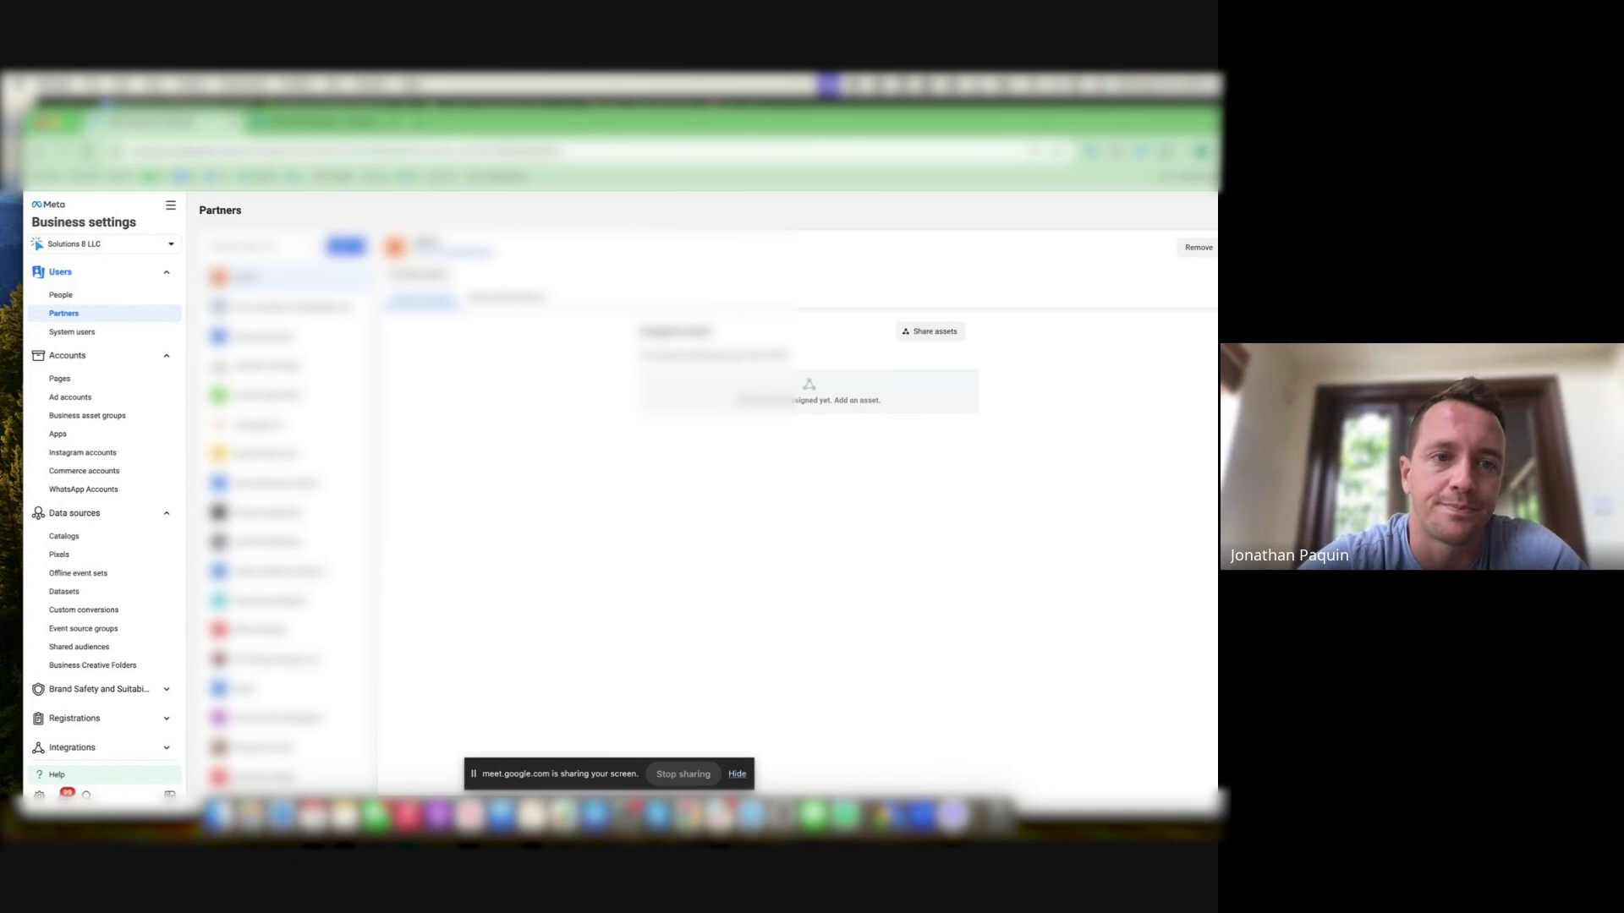
- Return to the Meta Access Sharing guide and examine its instruction for selecting ad accounts and the permission level
key("super+Tab")
left_click(554, 549, "super")
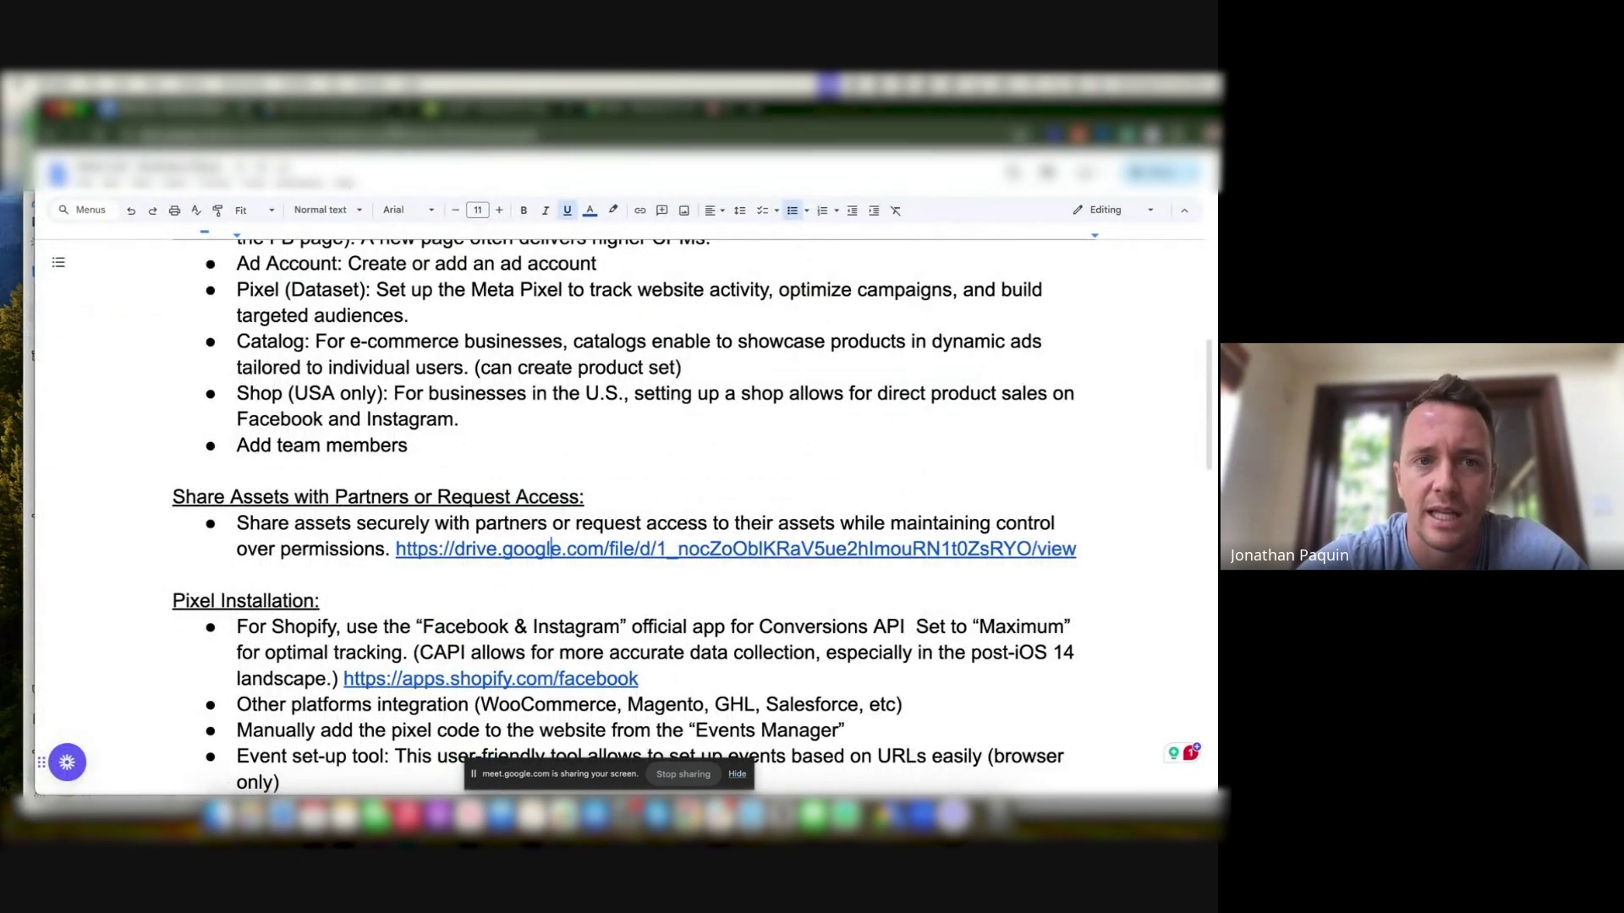
scroll(603, 349, "down", 1)
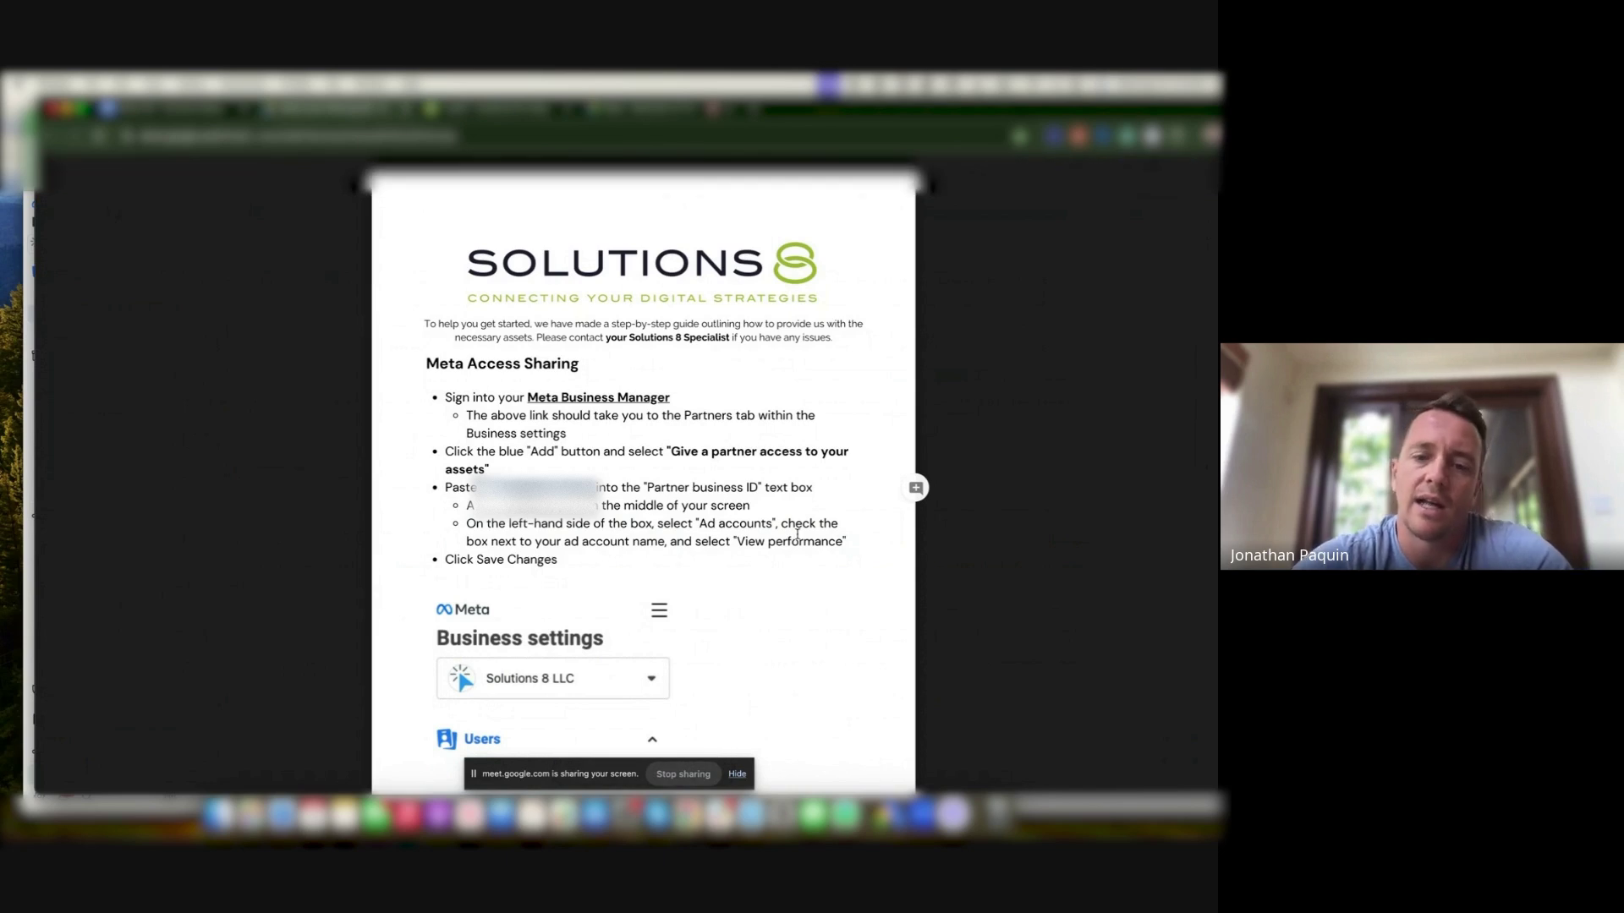
left_click_drag(769, 526, 696, 526)
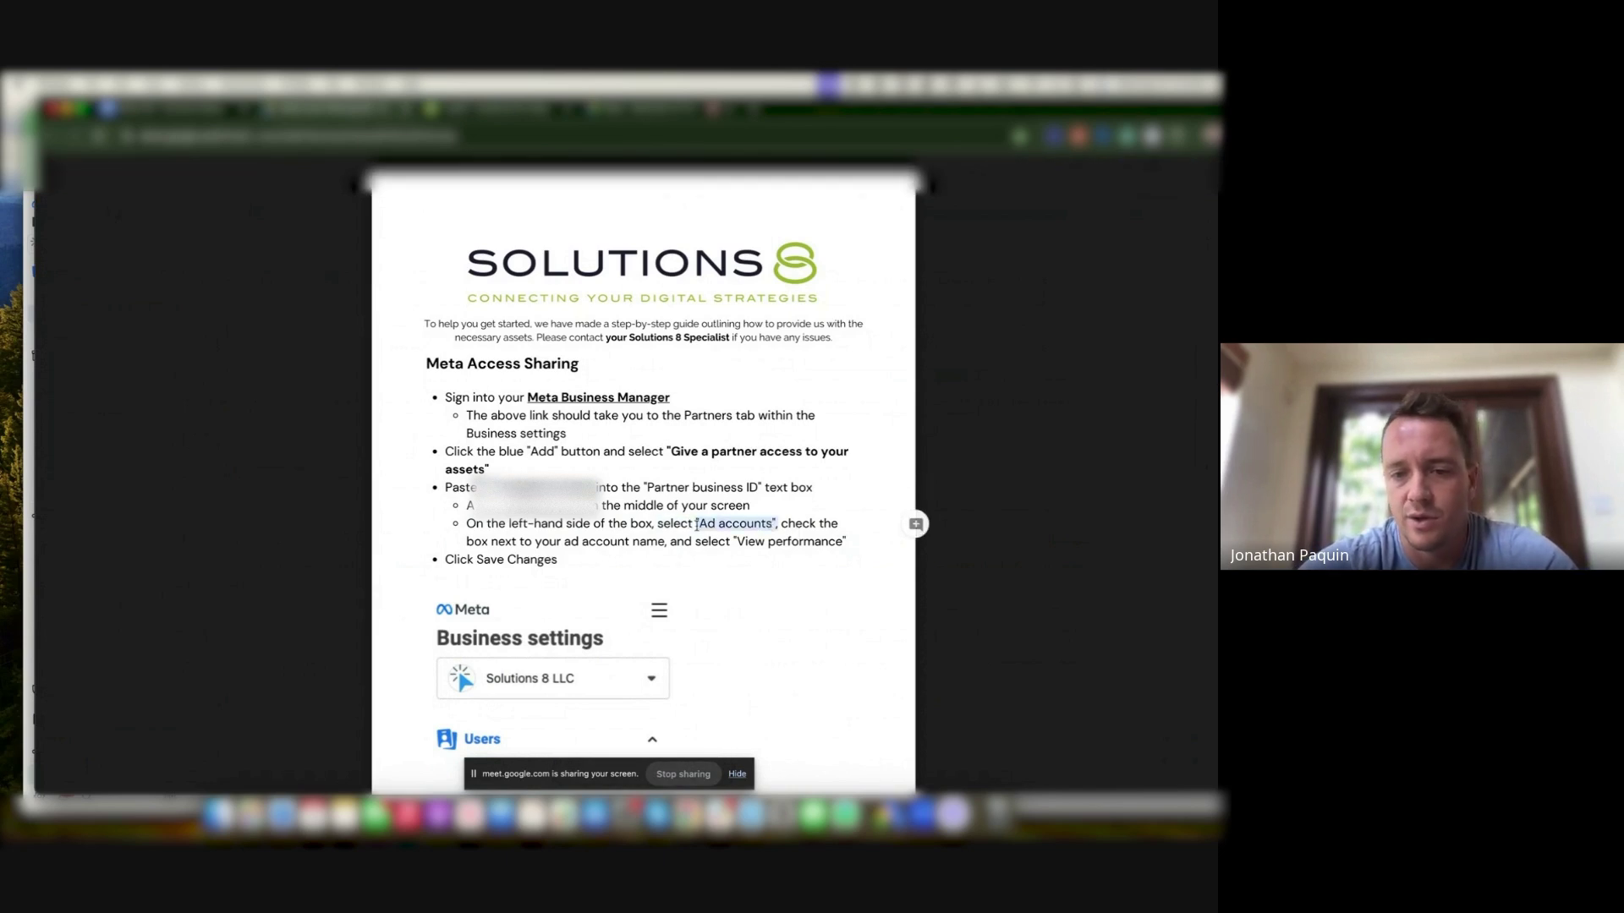
left_click(700, 524)
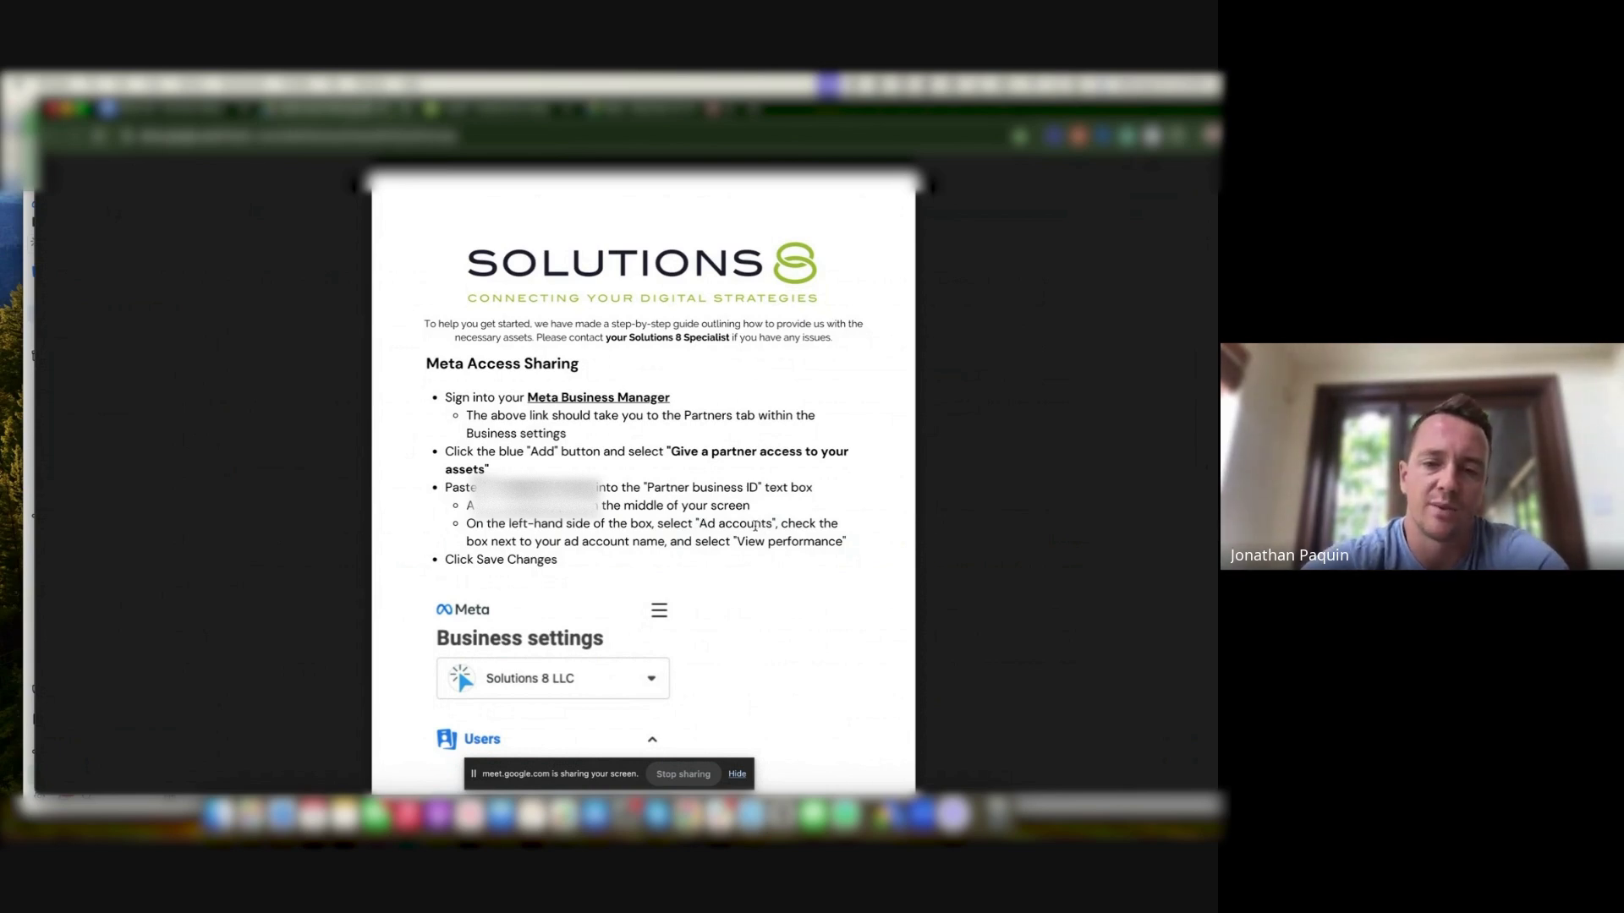
scroll(755, 526, "down", 3)
scroll(755, 526, "up", 3)
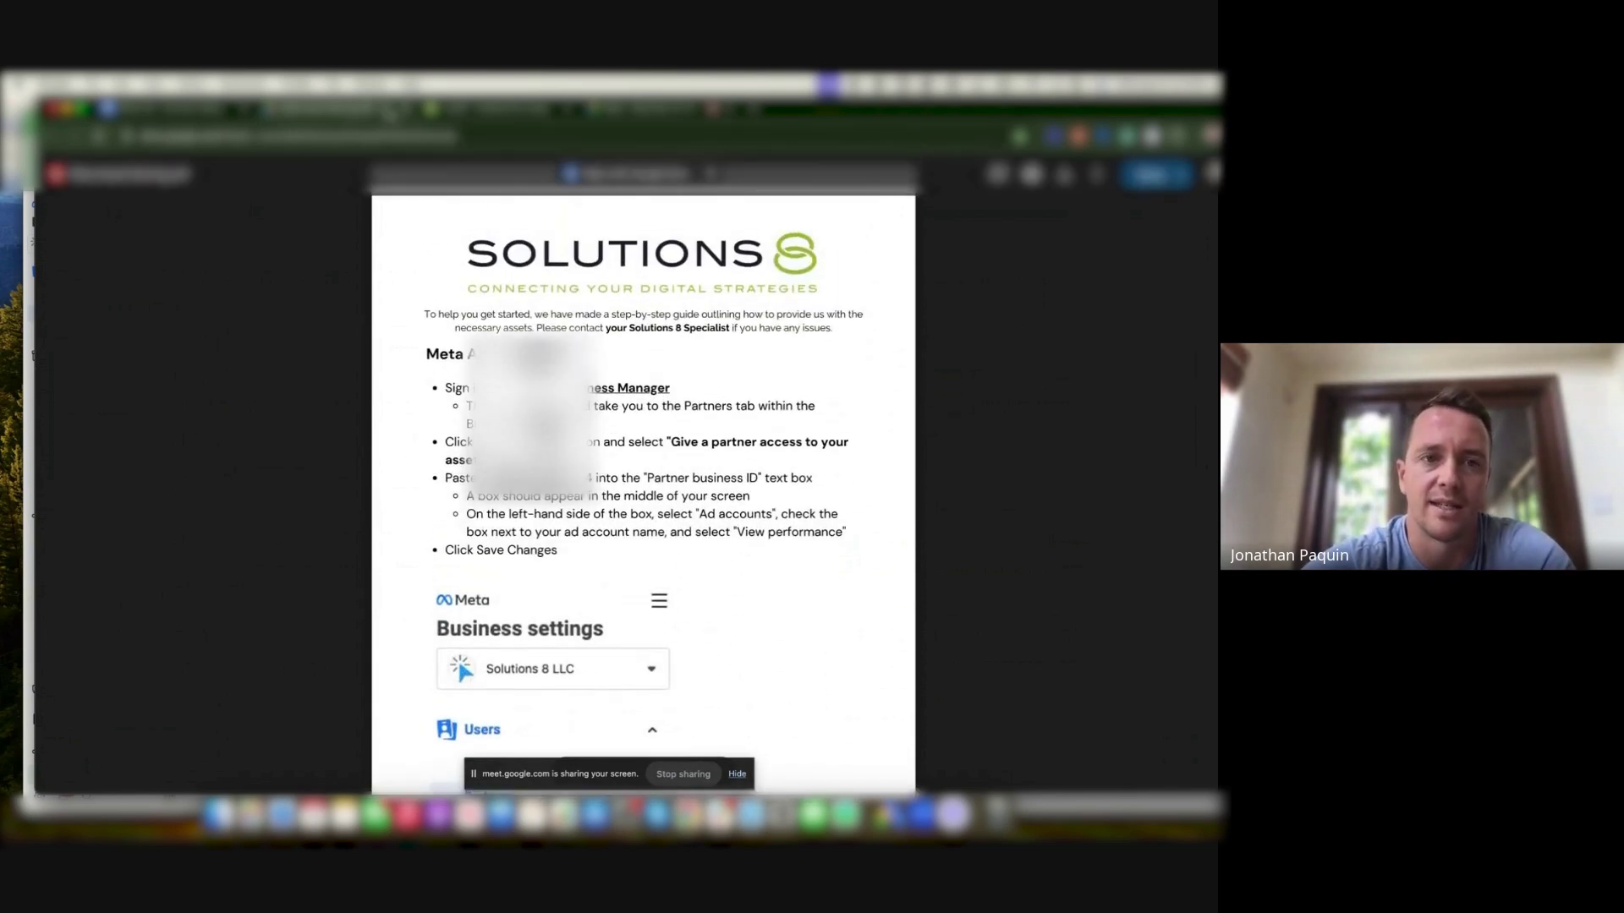
scroll(642, 495, "down", 1)
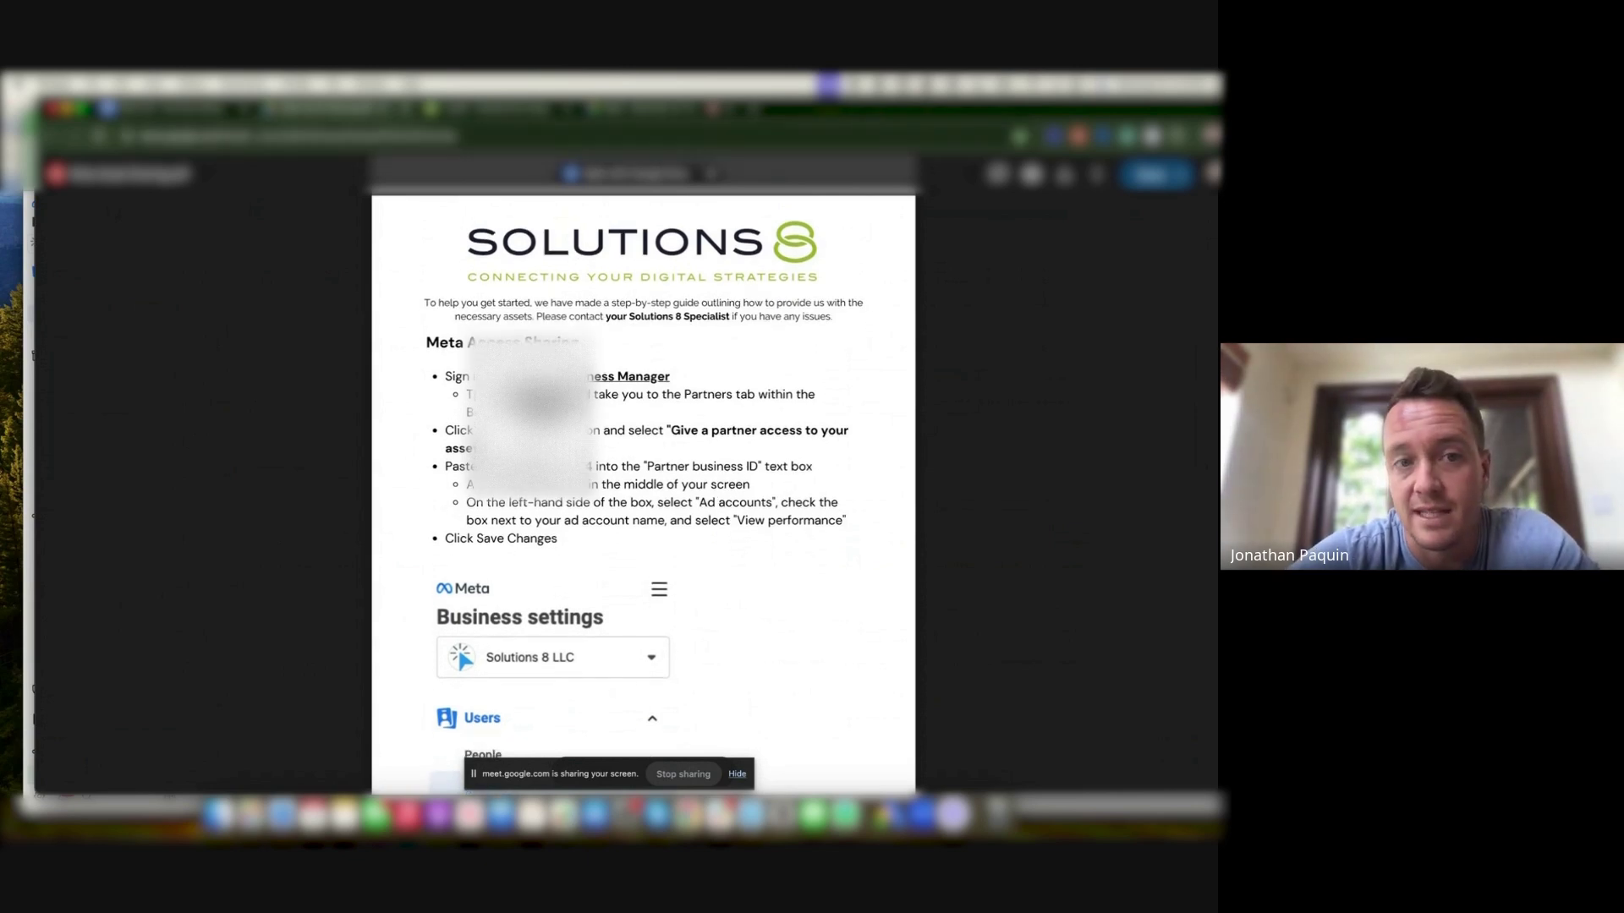
scroll(642, 494, "down", 1)
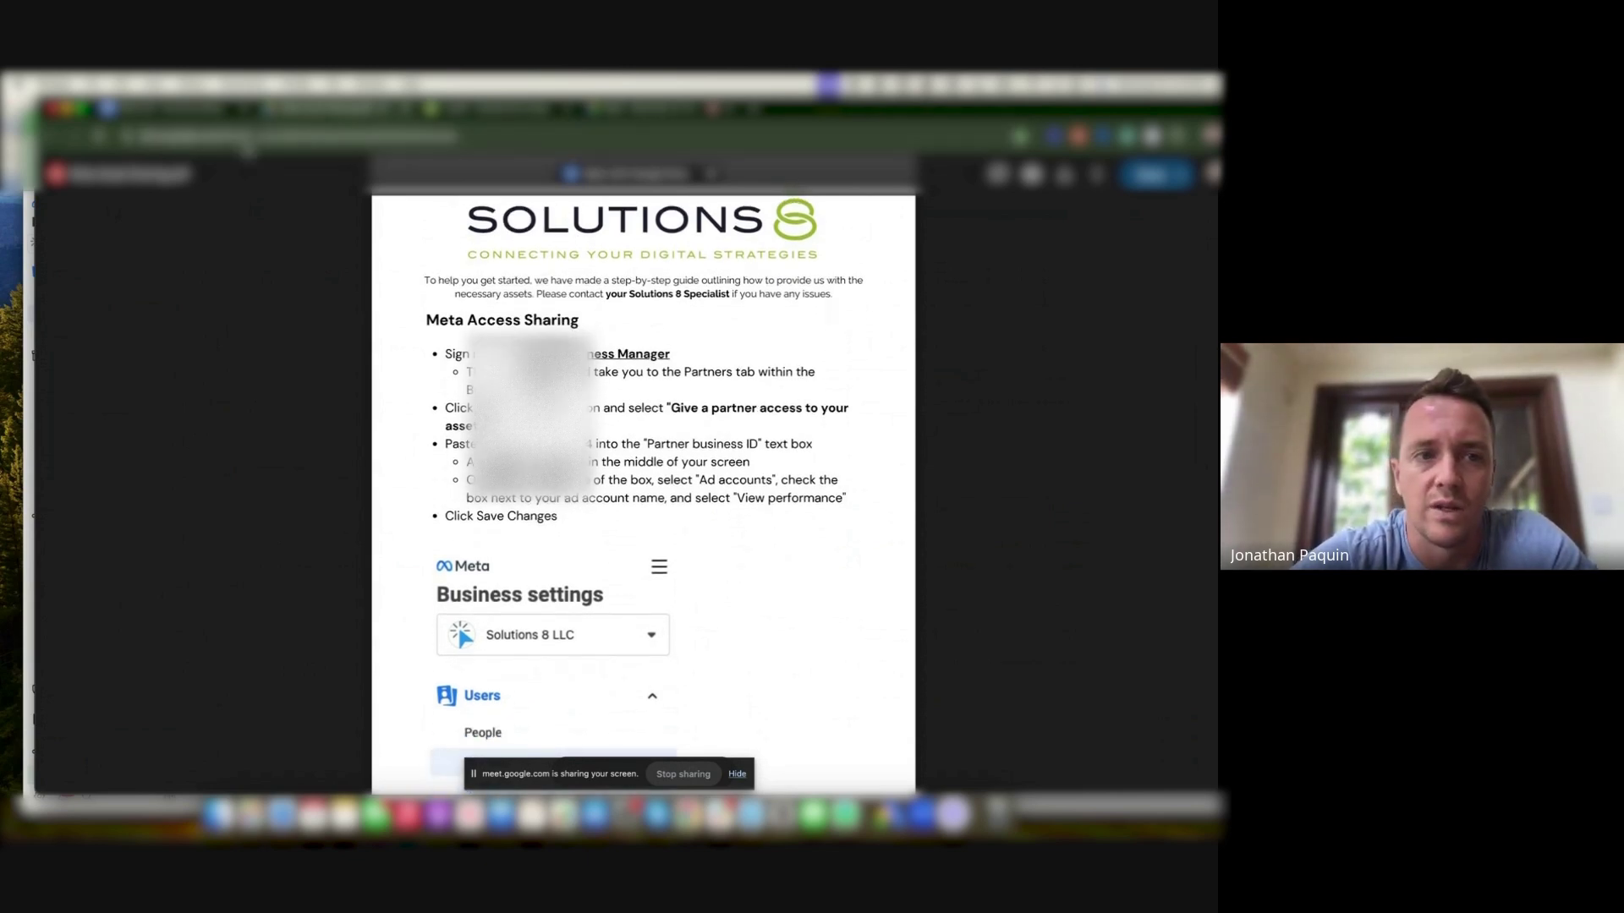
- Close the access sharing guide and review the partner sharing and Pixel Installation sections of the setup document
key("ctrl+w")
scroll(471, 434, "up", 2)
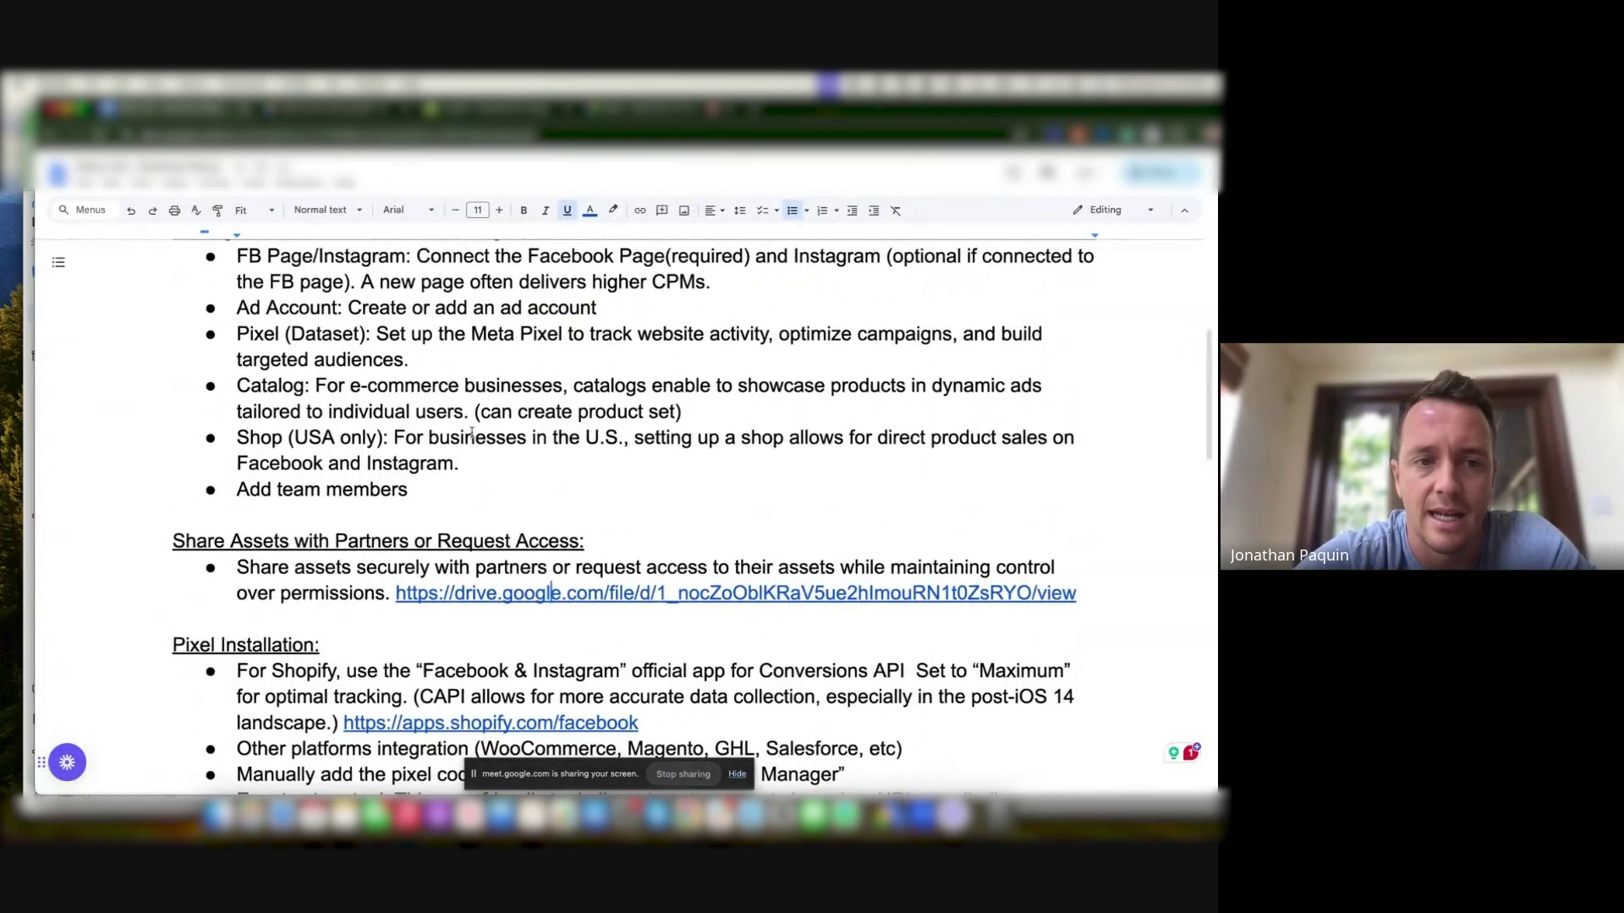
scroll(363, 360, "down", 1)
scroll(363, 361, "down", 1)
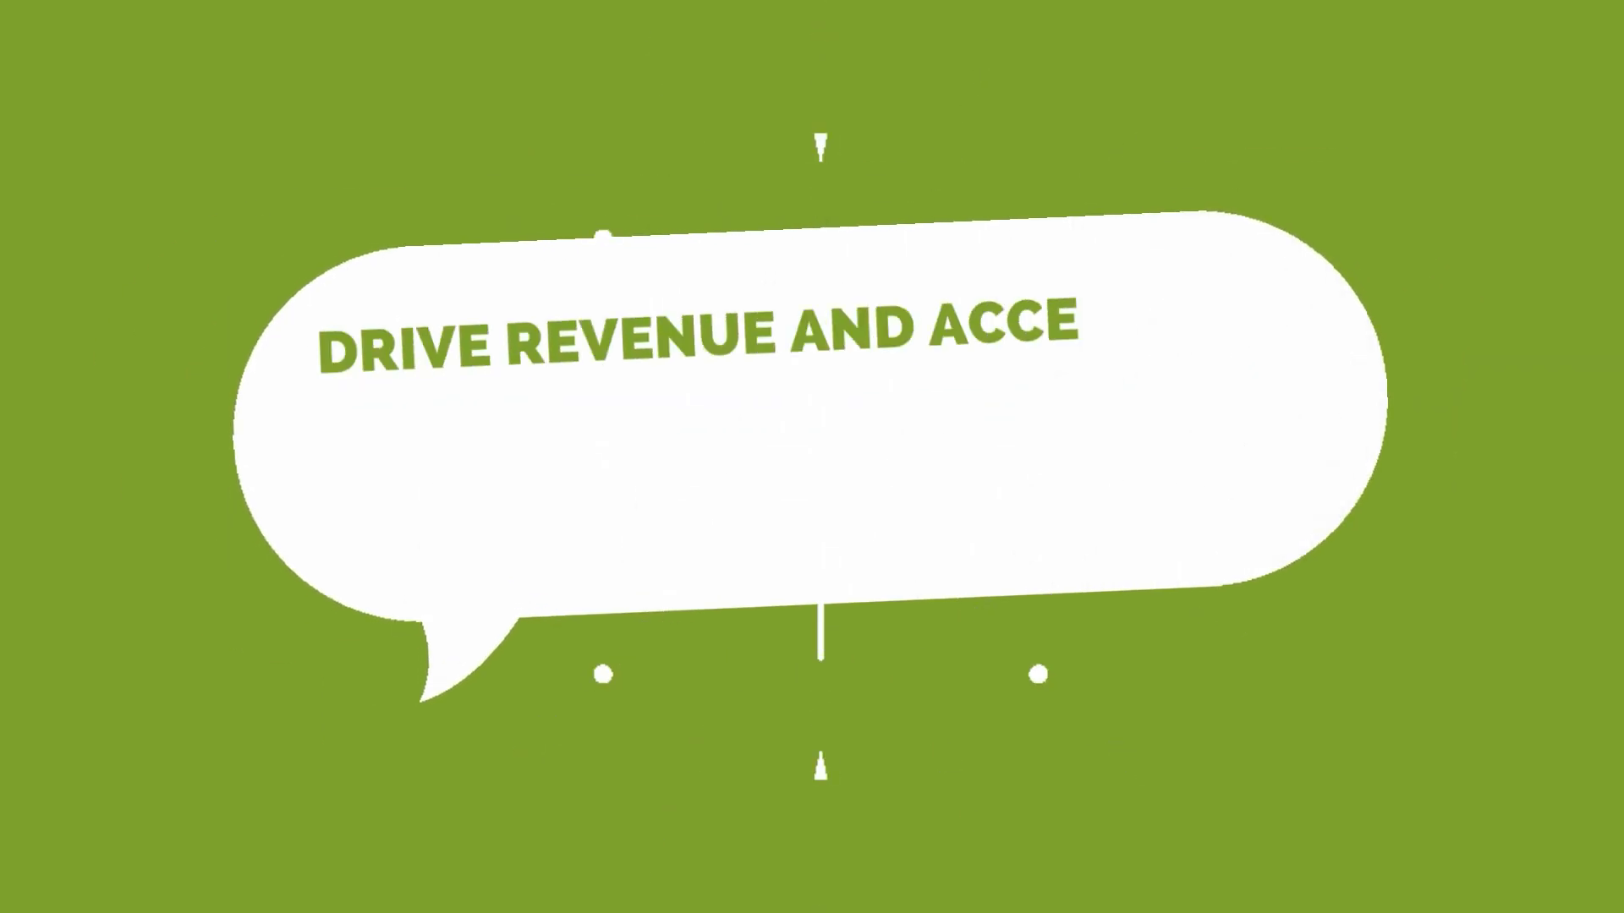